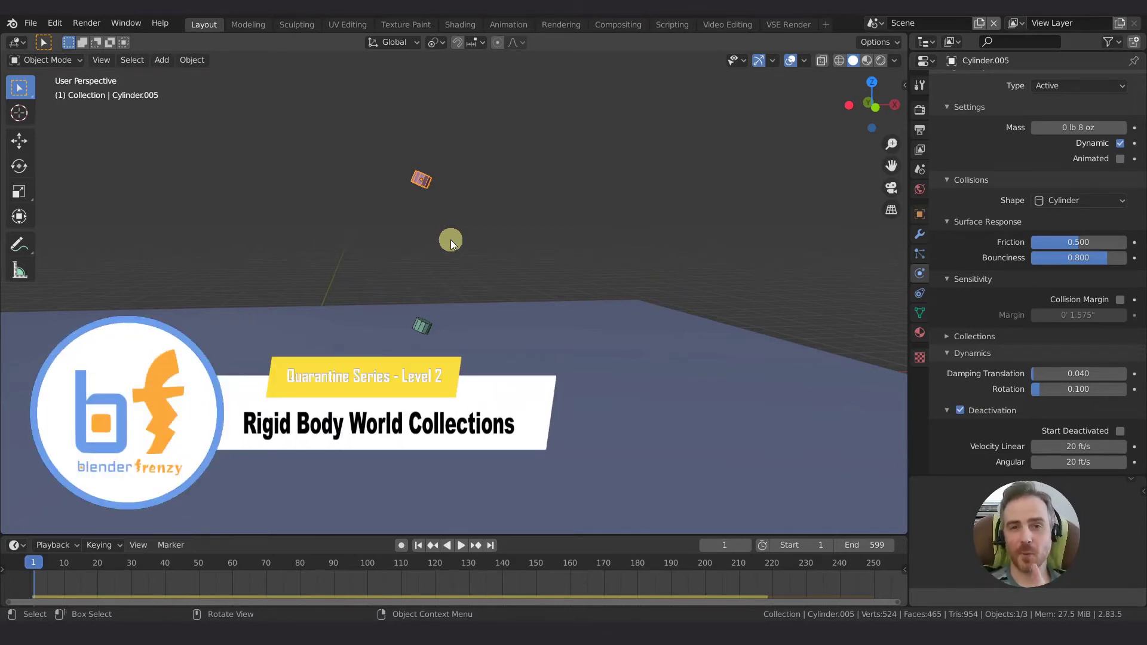
# - Check the Floor's physics, select Cylinder.005, and run a test simulation, rewinding to frame 1
pyautogui.click(427, 331)
pyautogui.click(548, 334)
pyautogui.click(413, 178)
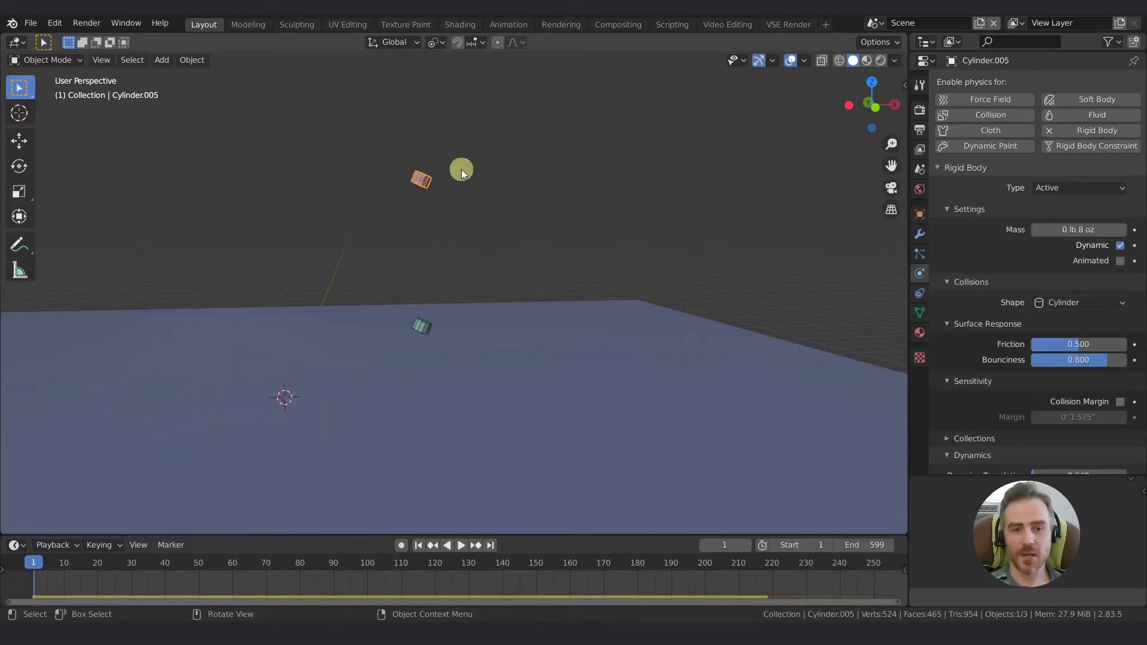
pyautogui.scroll(-4, 1038, 184)
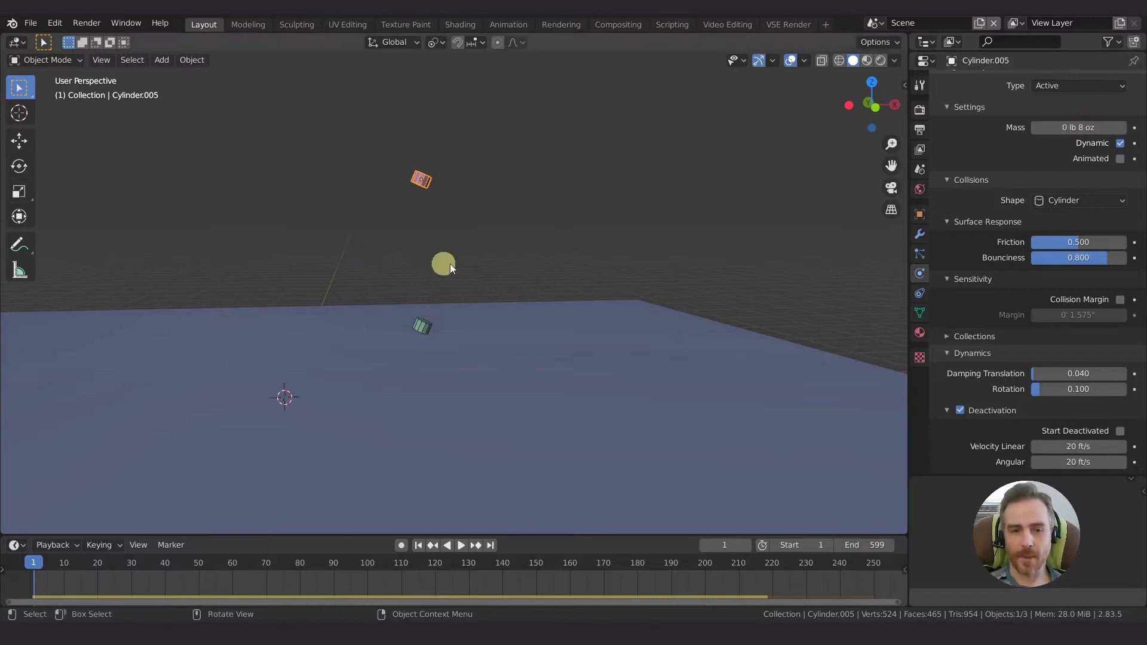
pyautogui.press('space')
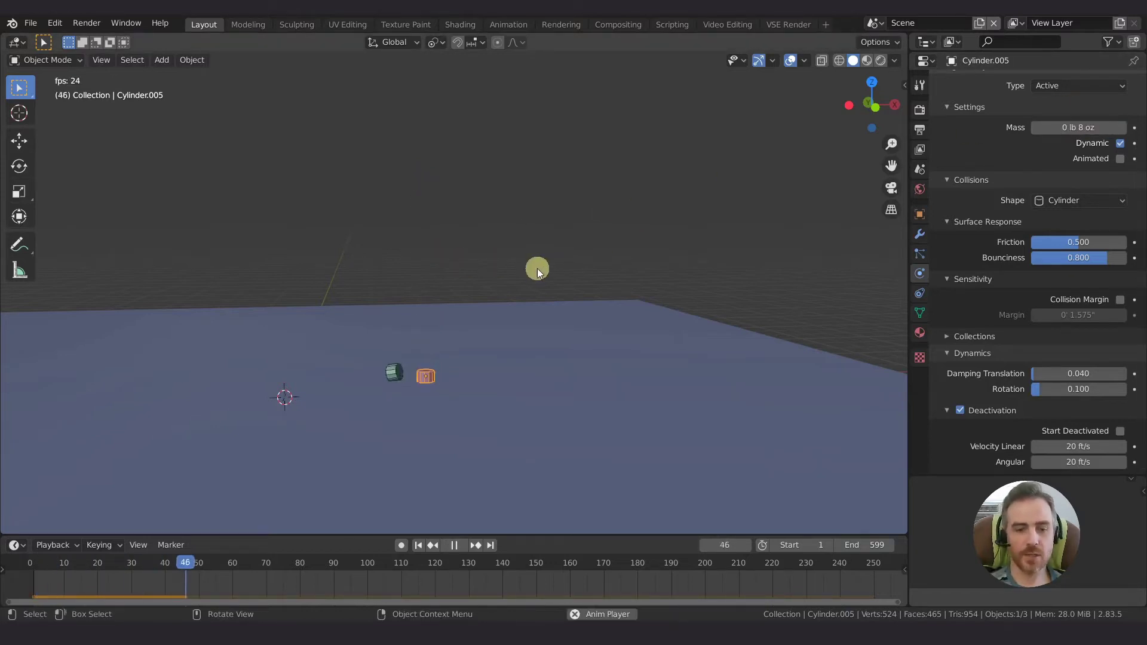
pyautogui.press('space')
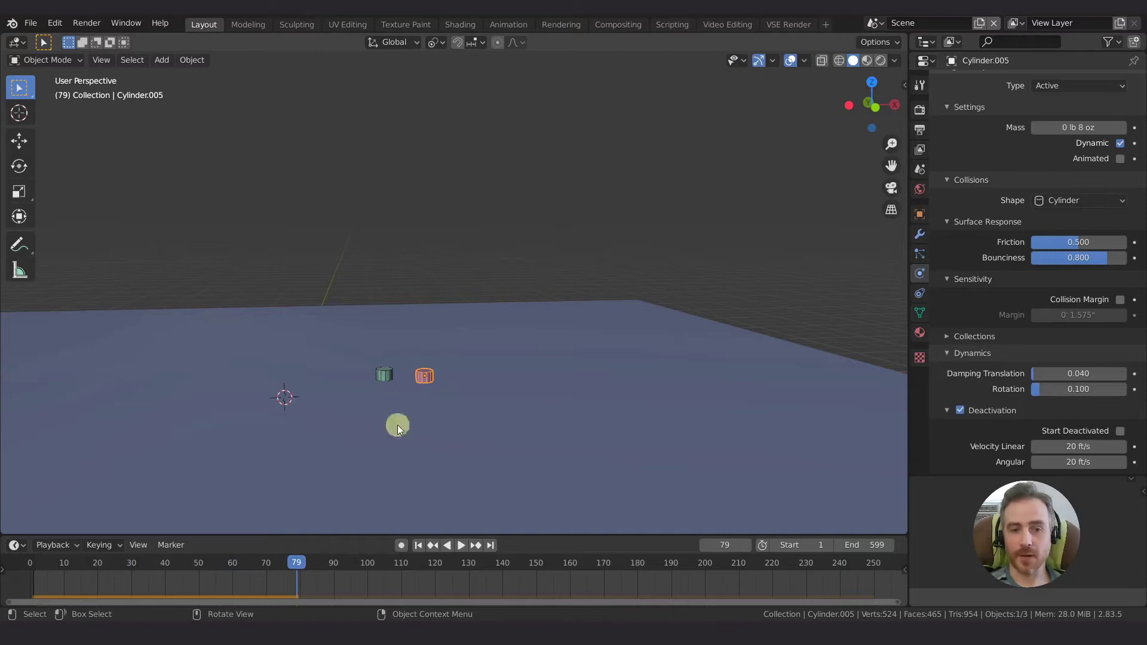
pyautogui.hotkey('shift', 'Left')
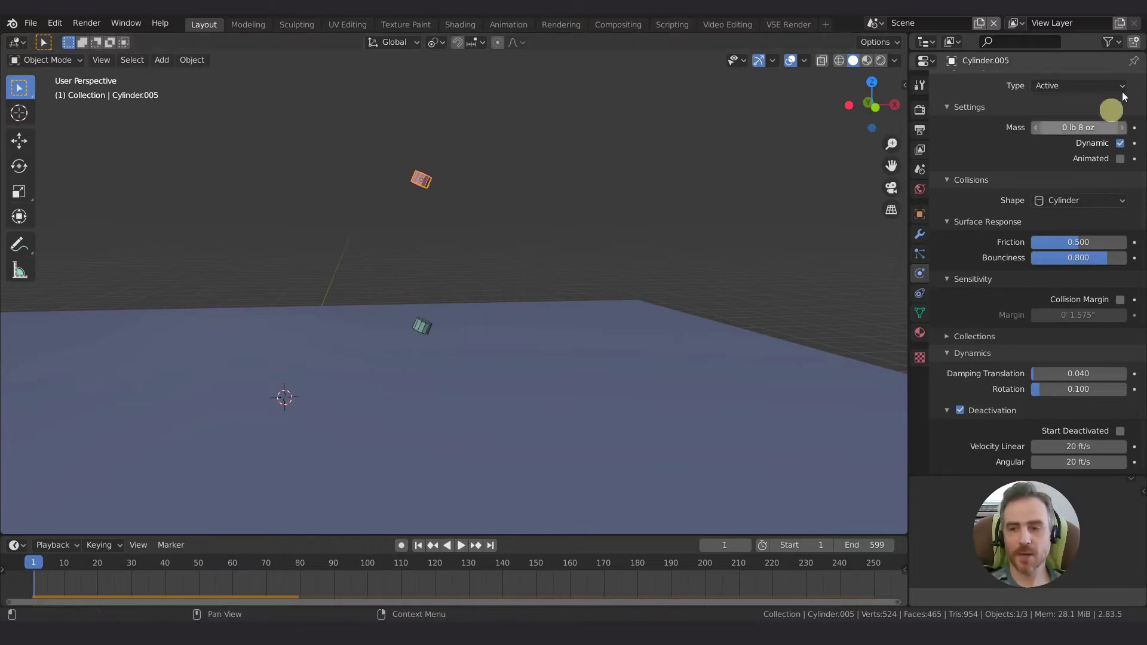
# - Set the rigid-body mass of both Cylinder.005 and Cylinder.003 to 100 lb
pyautogui.click(1082, 129)
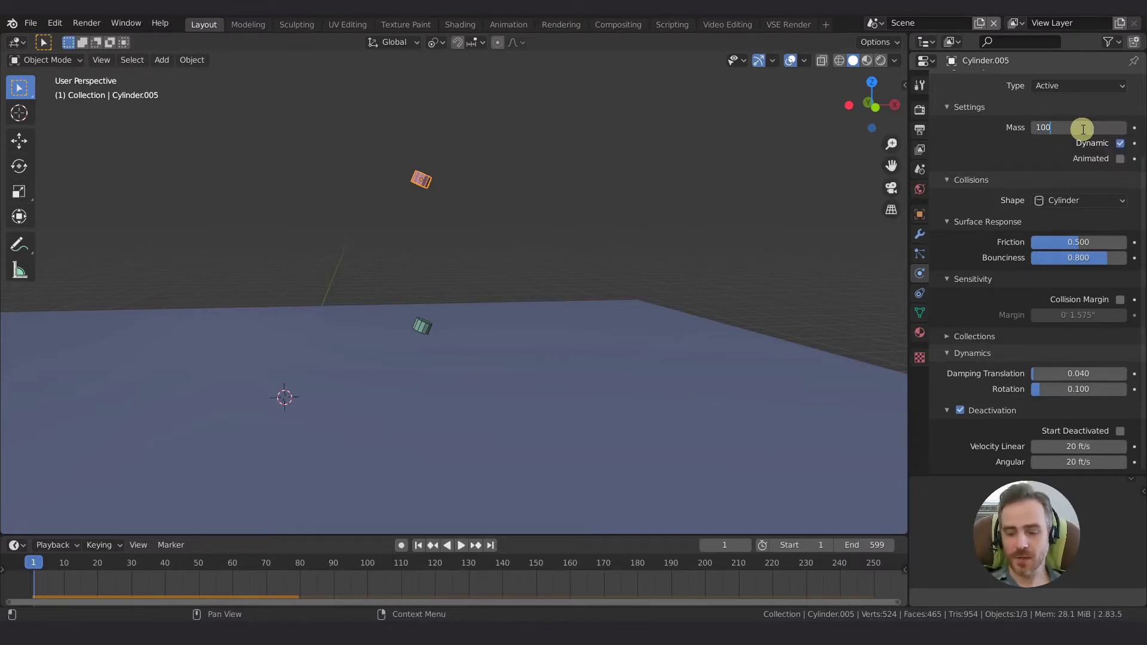
pyautogui.press('Return')
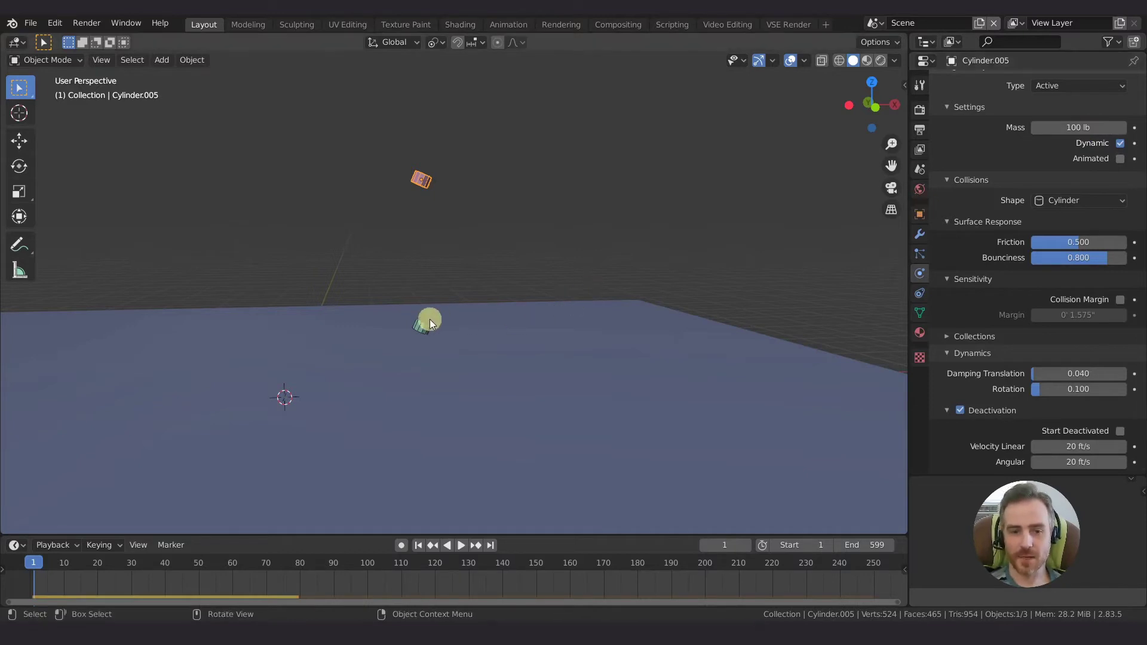
pyautogui.click(1095, 129)
pyautogui.write('1')
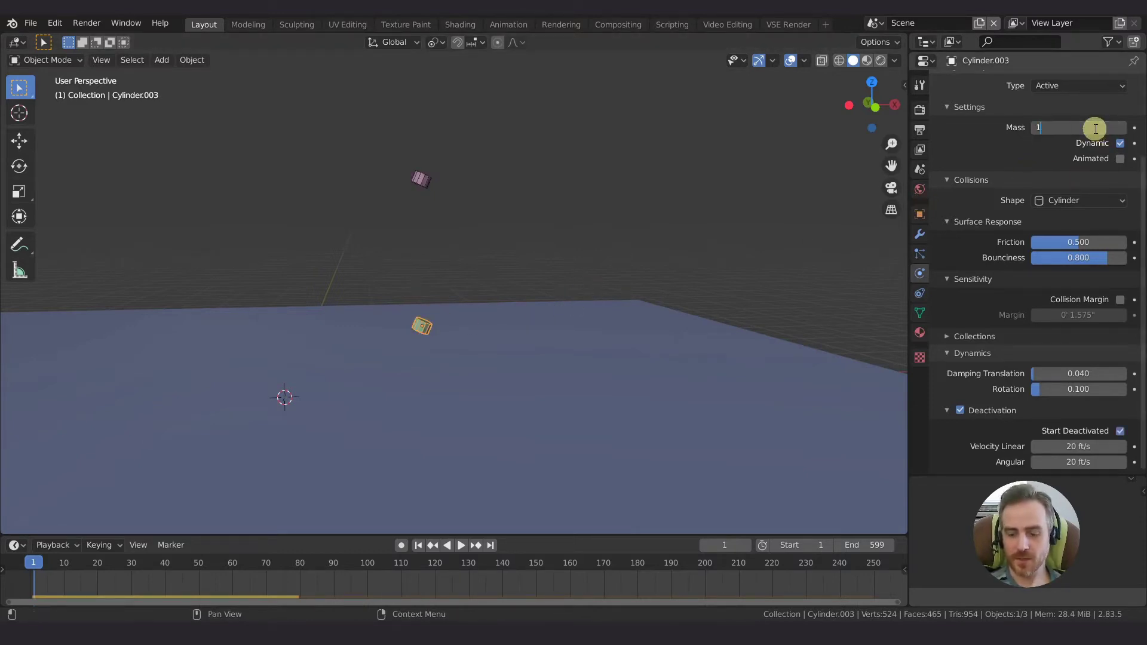
pyautogui.write('00')
pyautogui.press('Return')
# - Replay the simulation with the heavier cylinders, then set Cylinder.003's mass to 0 lb 8 oz
pyautogui.press('space')
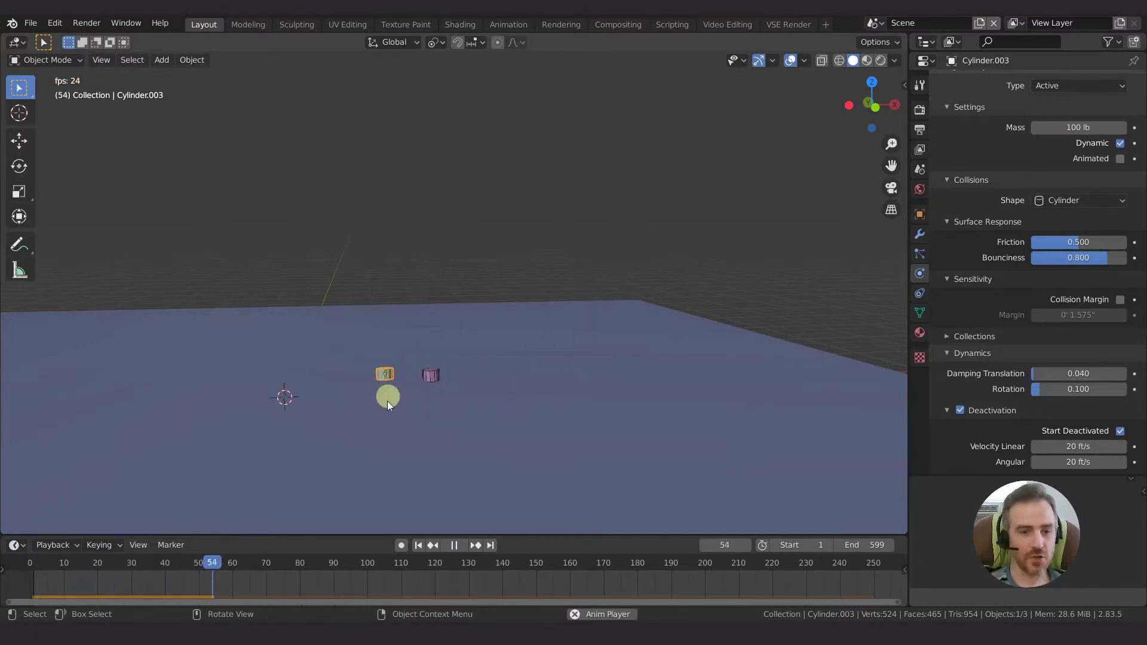
pyautogui.press('space')
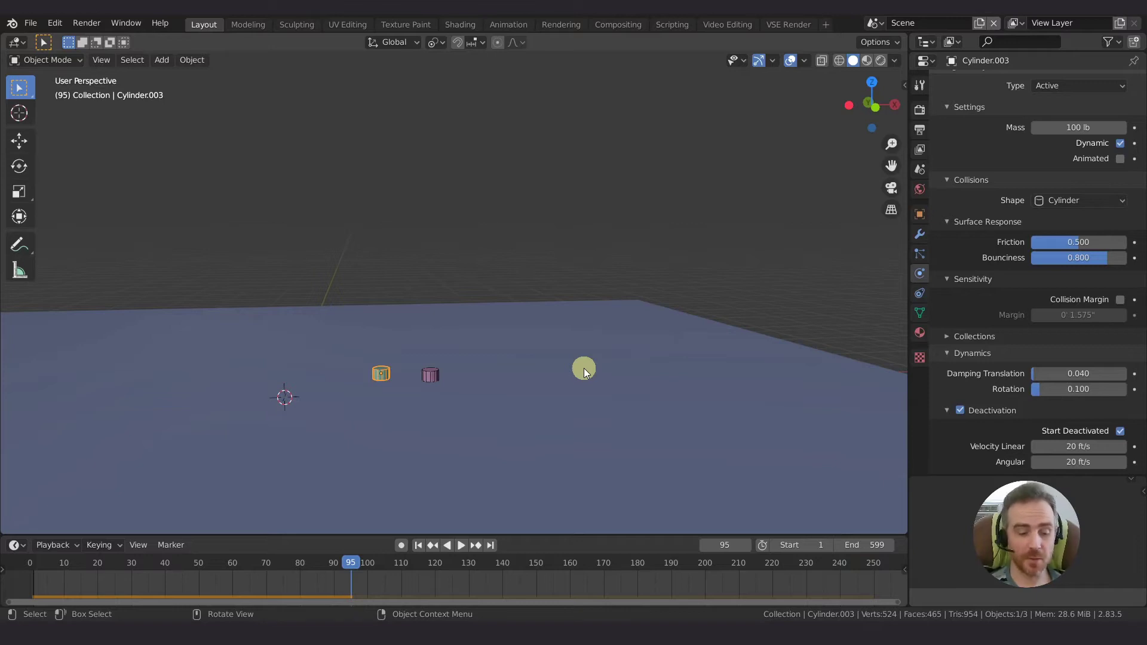
pyautogui.hotkey('shift', 'Left')
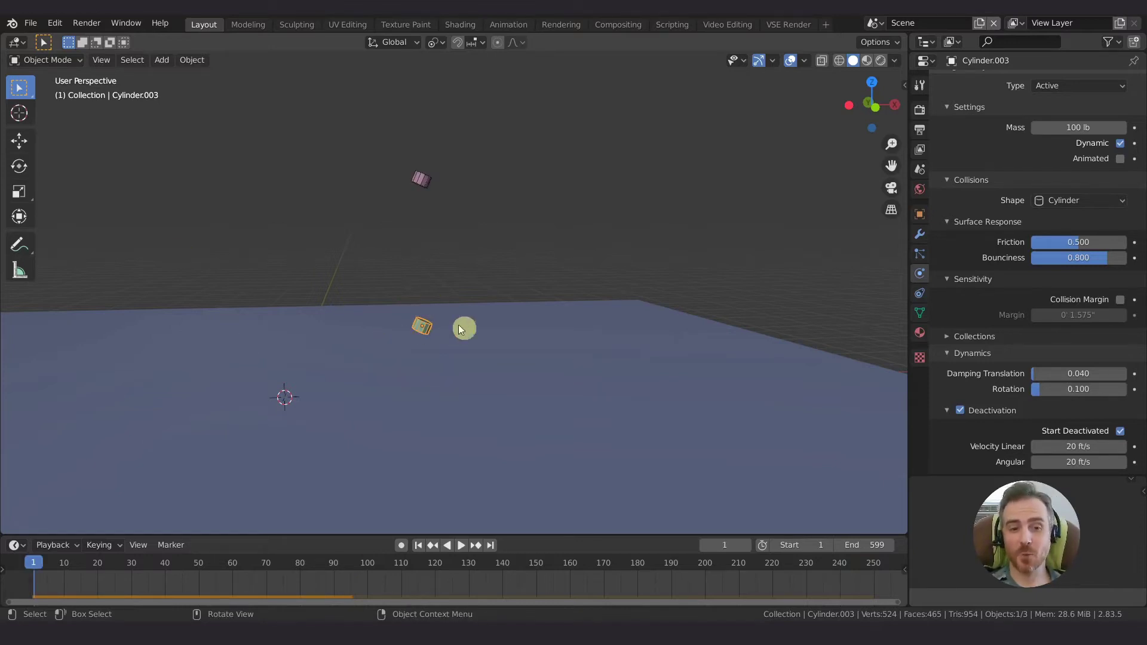
pyautogui.click(1086, 128)
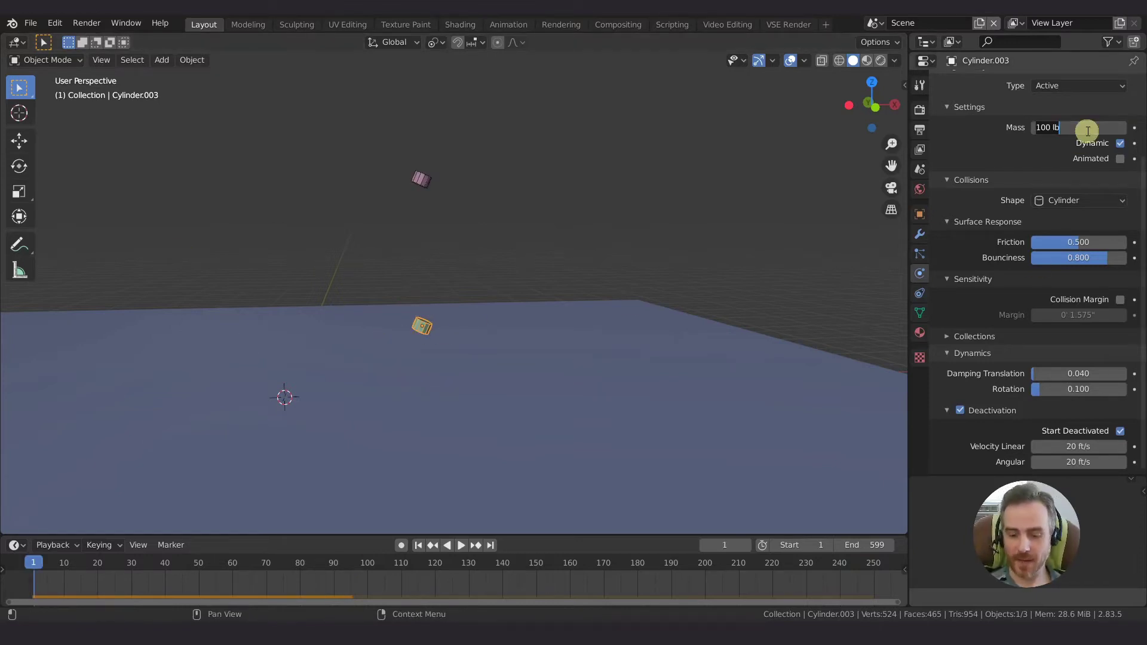
pyautogui.press('Return')
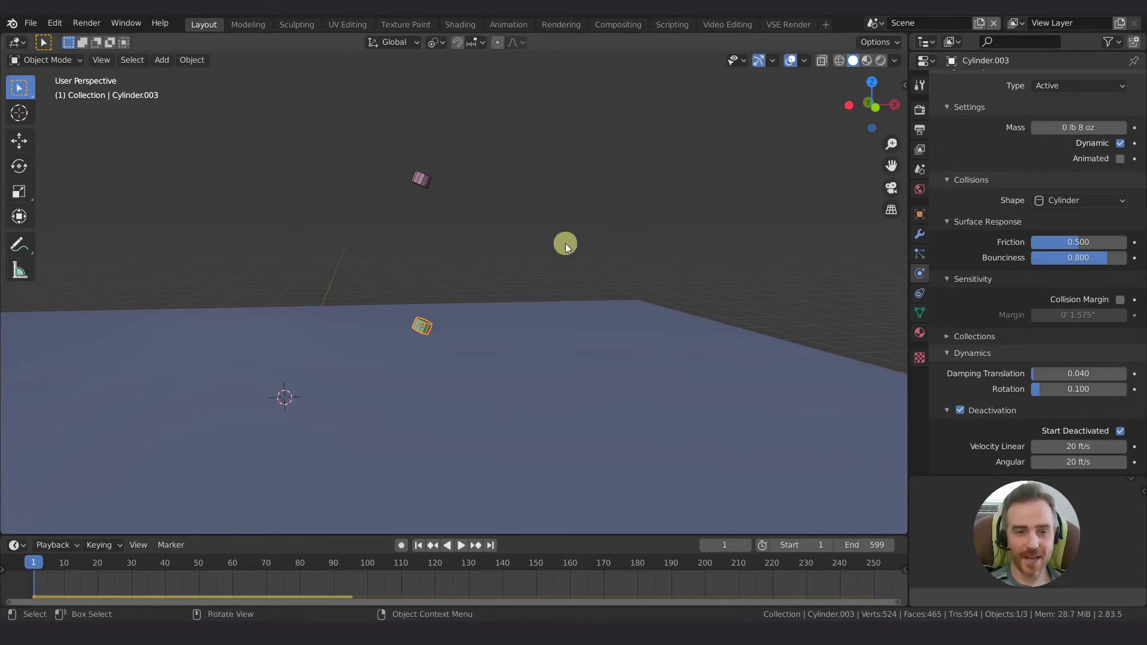
pyautogui.press('space')
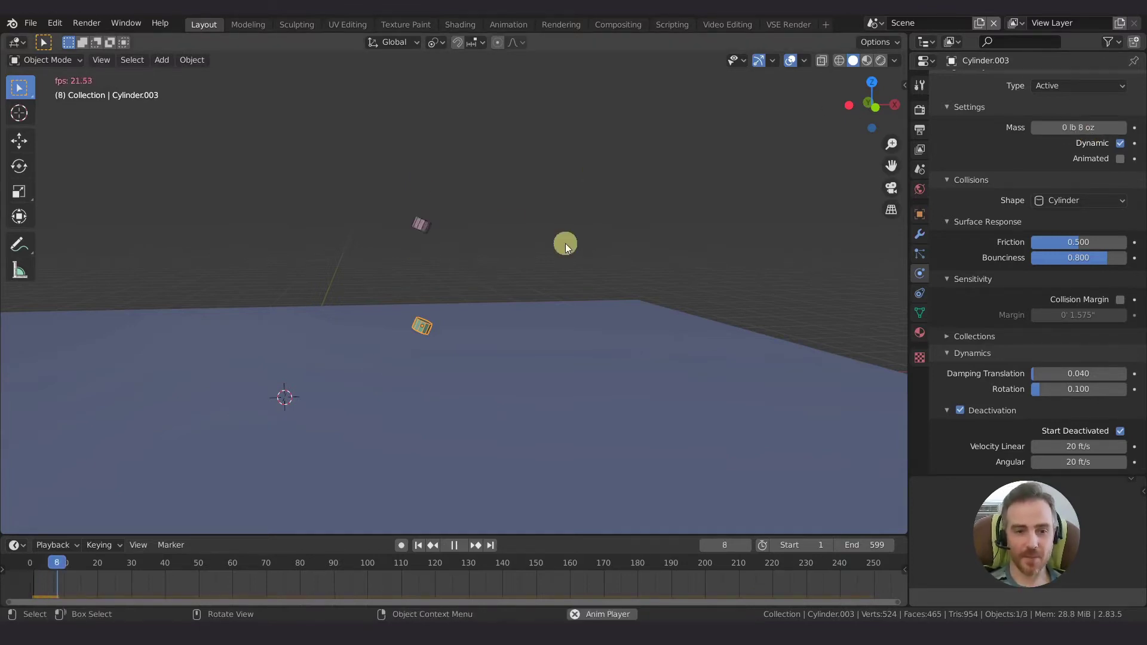
pyautogui.scroll(-4, 441, 400)
pyautogui.scroll(-2, 441, 400)
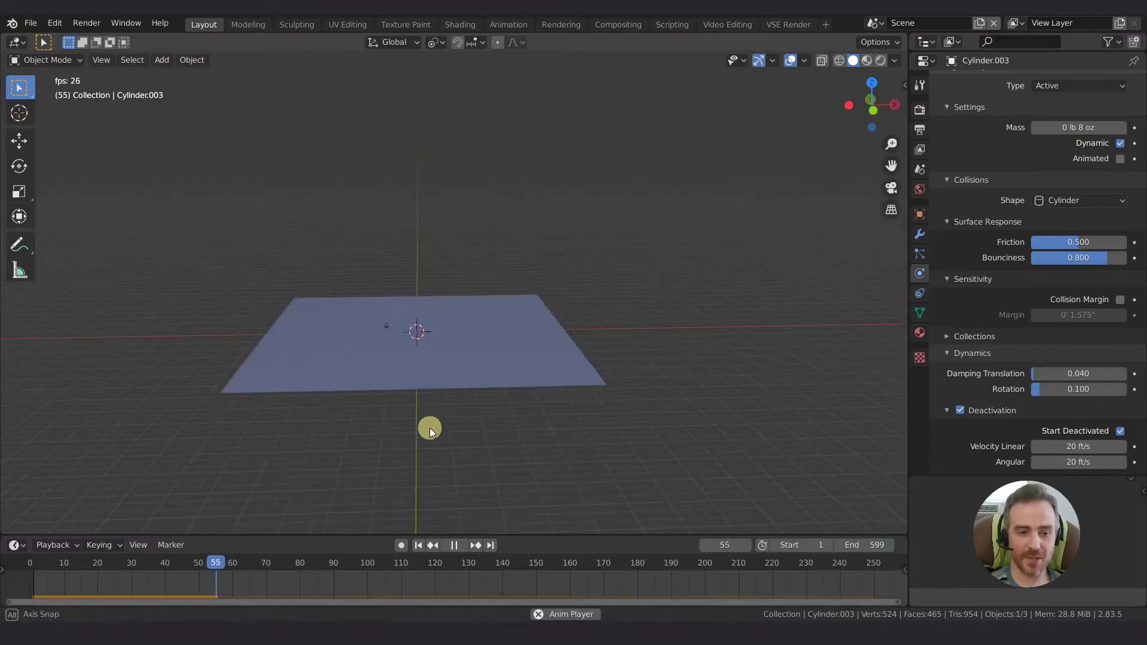
pyautogui.press('space')
pyautogui.moveTo(423, 429); pyautogui.dragTo(394, 365, button='middle')
pyautogui.click(392, 364)
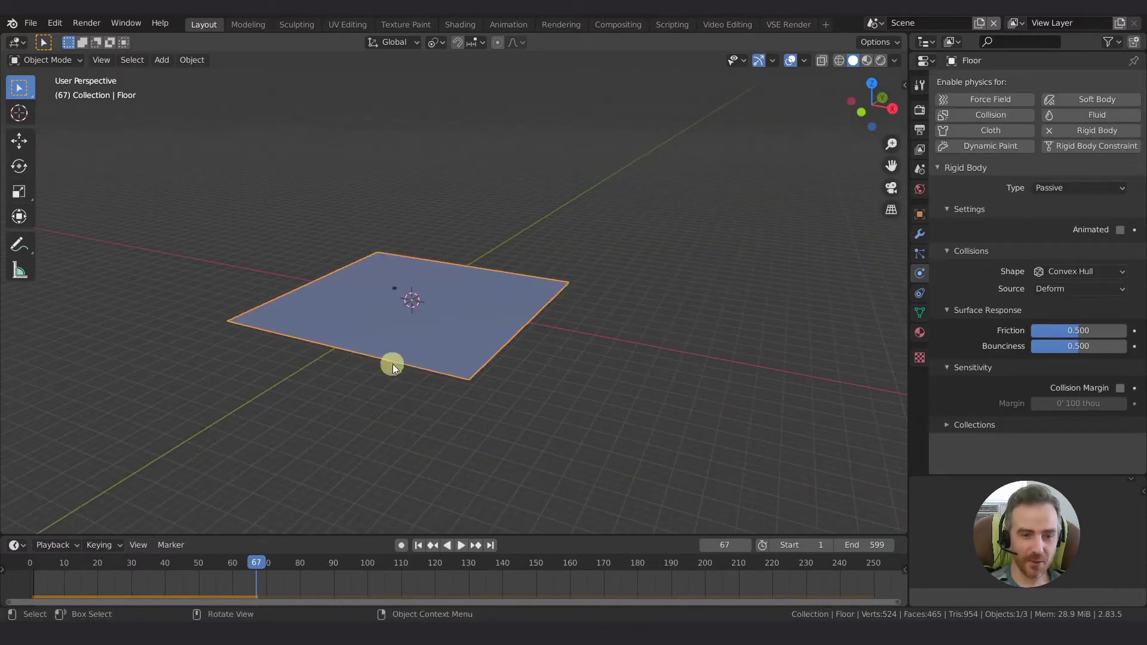
pyautogui.scroll(5, 432, 355)
pyautogui.hotkey('shift', 'Left')
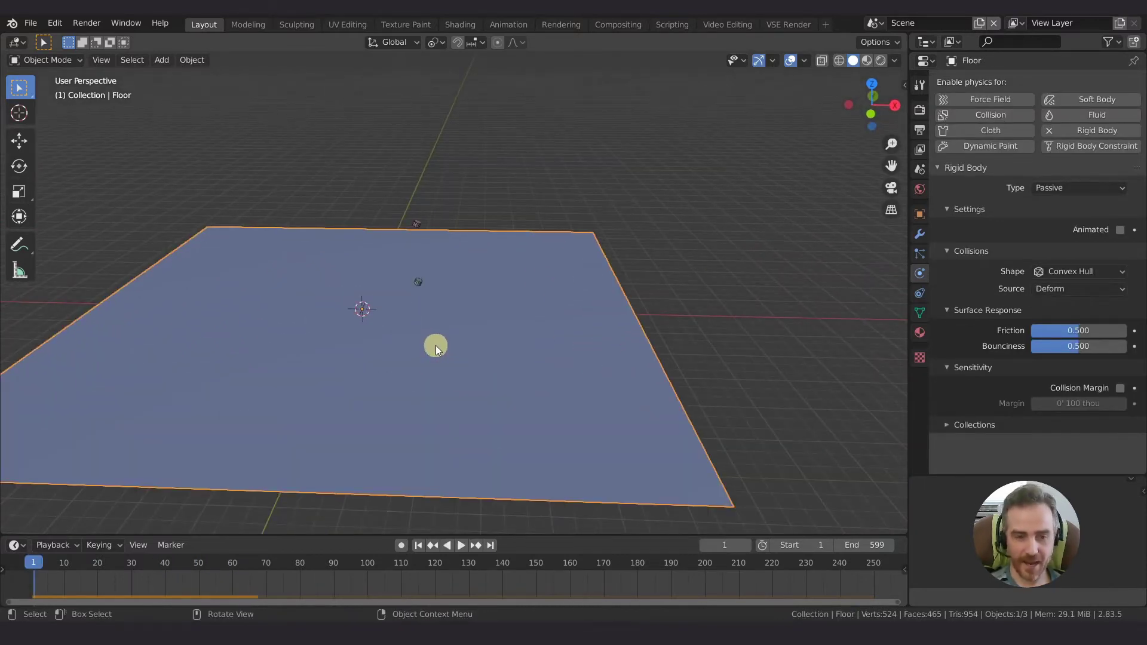
pyautogui.moveTo(435, 345); pyautogui.dragTo(441, 269, button='middle')
pyautogui.click(428, 285)
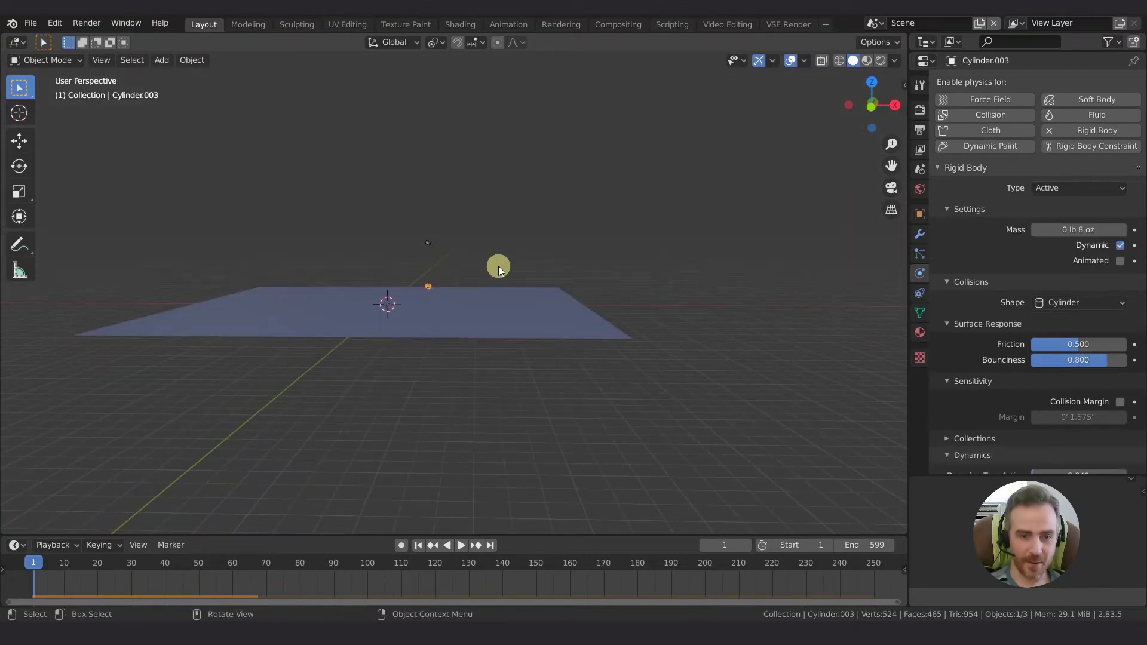
pyautogui.press('space')
pyautogui.moveTo(499, 267); pyautogui.dragTo(360, 409, button='middle')
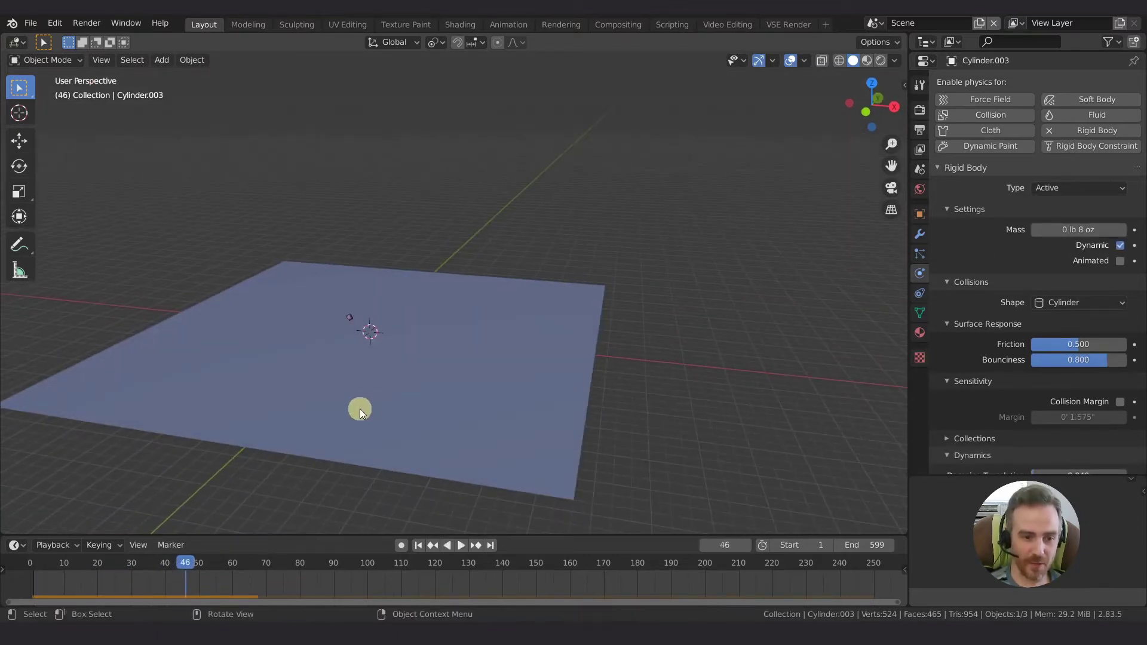
pyautogui.scroll(-6, 360, 409)
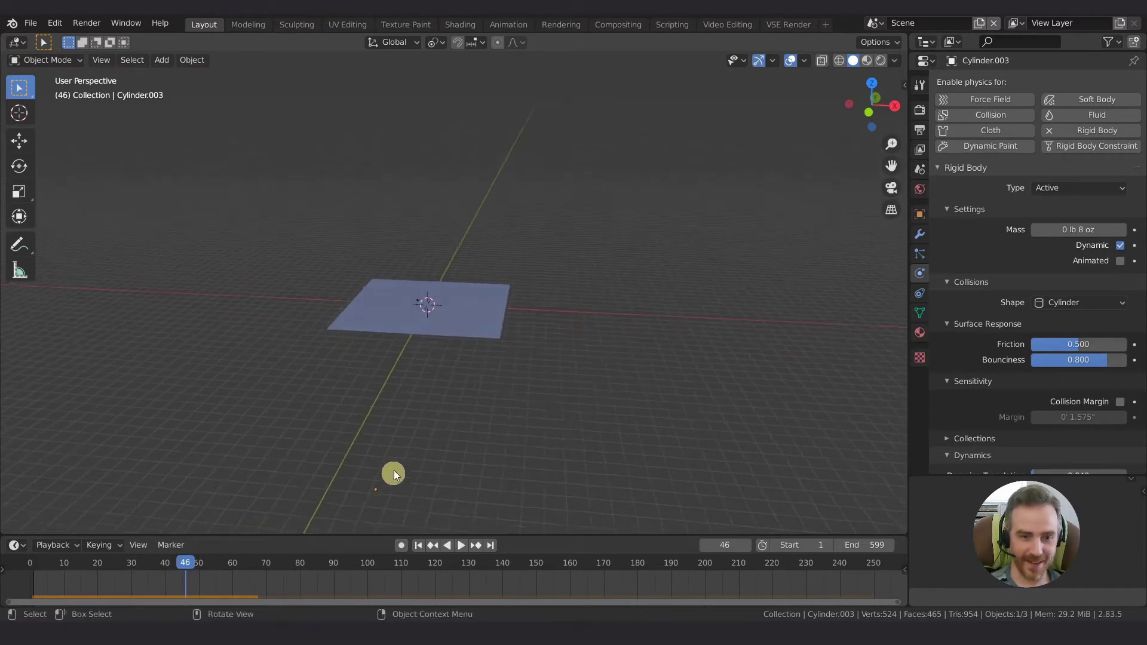
pyautogui.scroll(8, 393, 471)
pyautogui.moveTo(446, 310); pyautogui.dragTo(465, 285, button='middle')
pyautogui.hotkey('shift', 'Left')
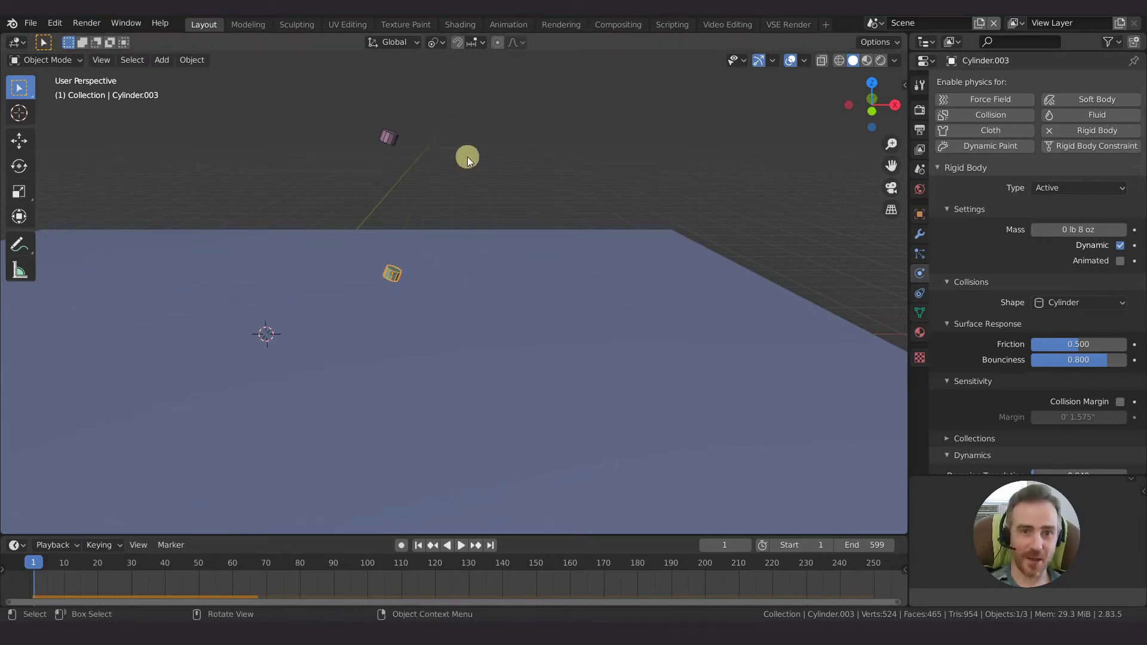
pyautogui.moveTo(424, 230); pyautogui.dragTo(457, 245, button='middle')
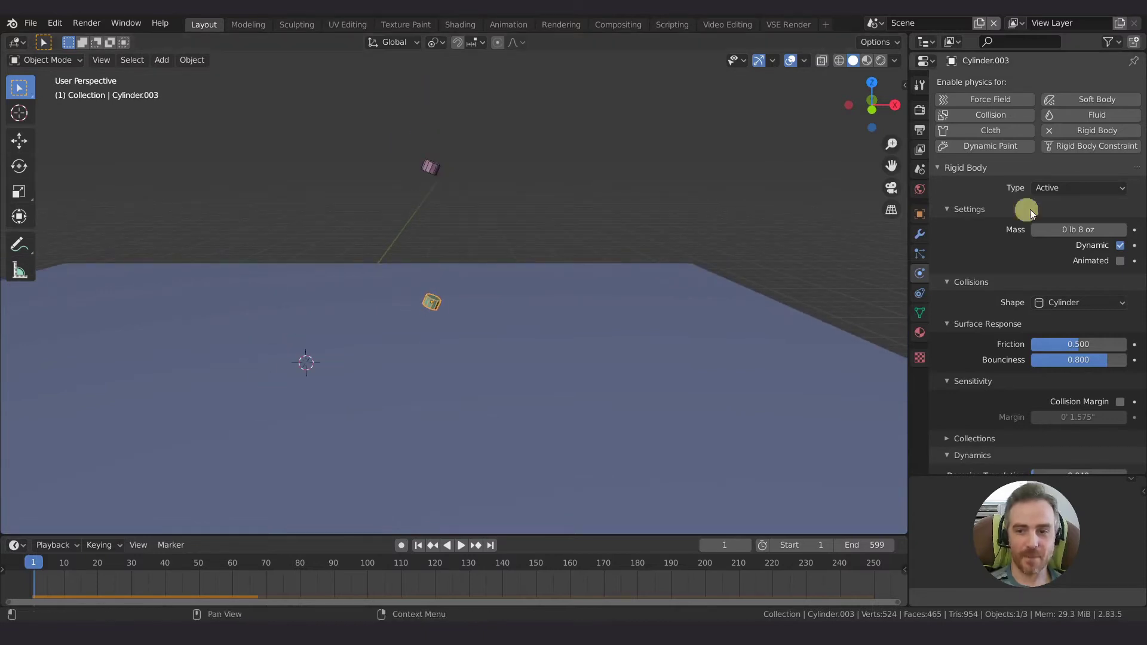
# - Set the lower cylinder to 100 lb and Cylinder.005 to 0 lb 8 oz, then test-run and rewind
pyautogui.click(1062, 232)
pyautogui.write('100')
pyautogui.press('Return')
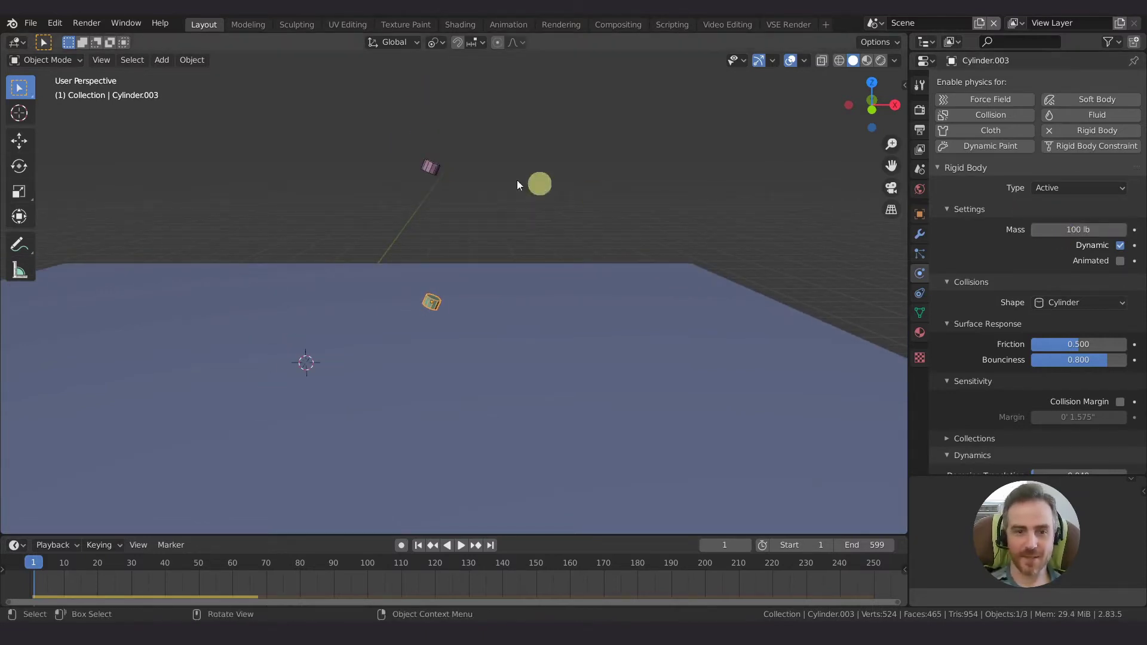
pyautogui.click(429, 166)
pyautogui.click(1078, 228)
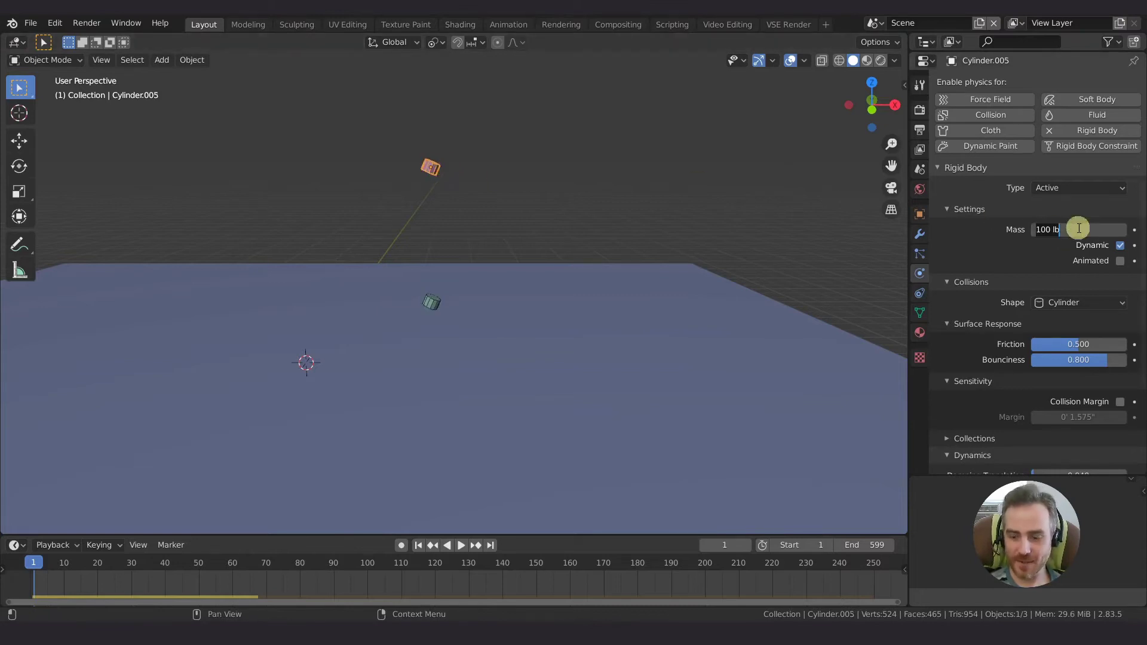
pyautogui.write('0.5')
pyautogui.press('Return')
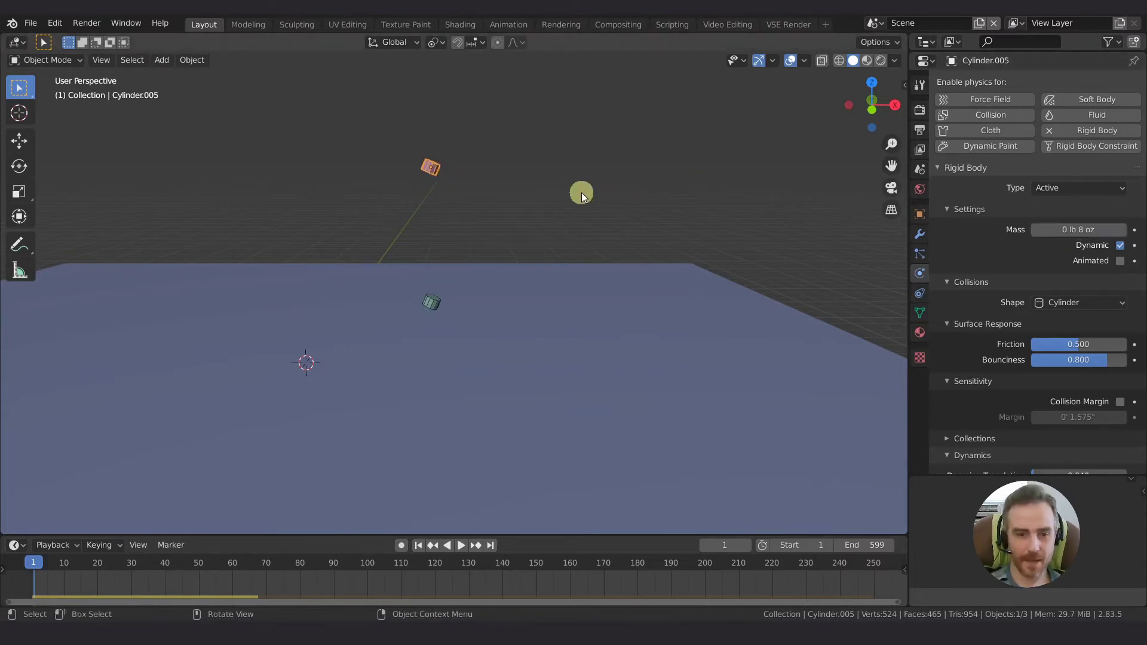
pyautogui.press('space')
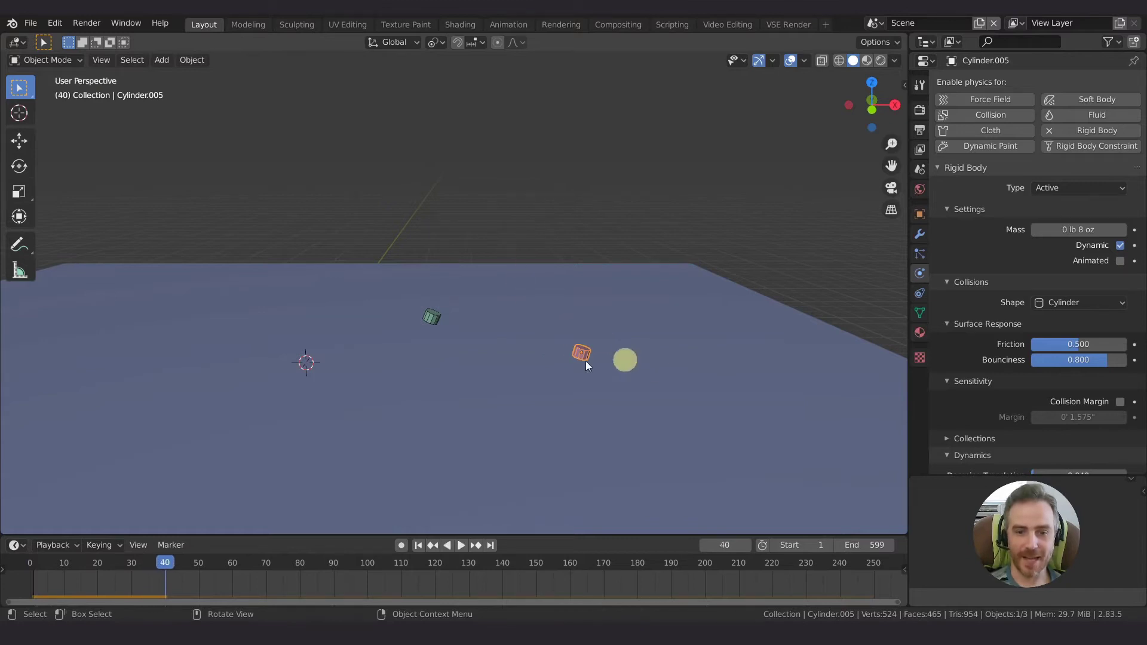
pyautogui.press('space')
pyautogui.moveTo(454, 334)
pyautogui.mouseDown(button='middle')
pyautogui.moveTo(447, 320)
pyautogui.moveTo(465, 332)
pyautogui.mouseUp(button='middle')
pyautogui.hotkey('shift', 'Left')
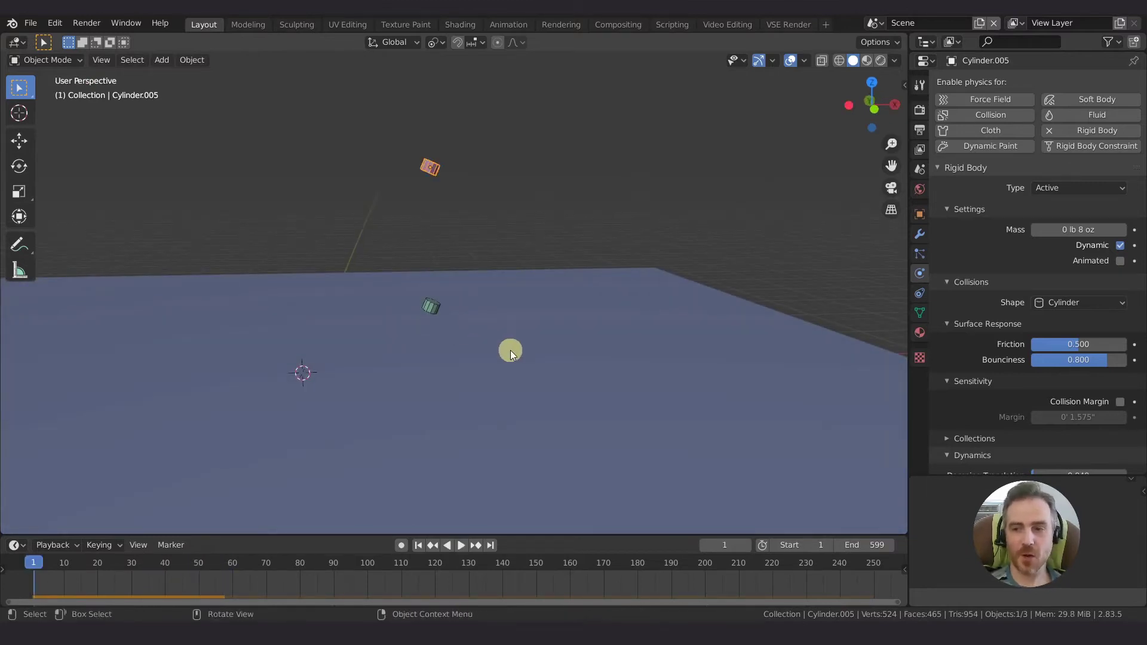
# - Change the lower cylinder's mass to 0 lb 8 oz and play until both cylinders land
pyautogui.click(428, 309)
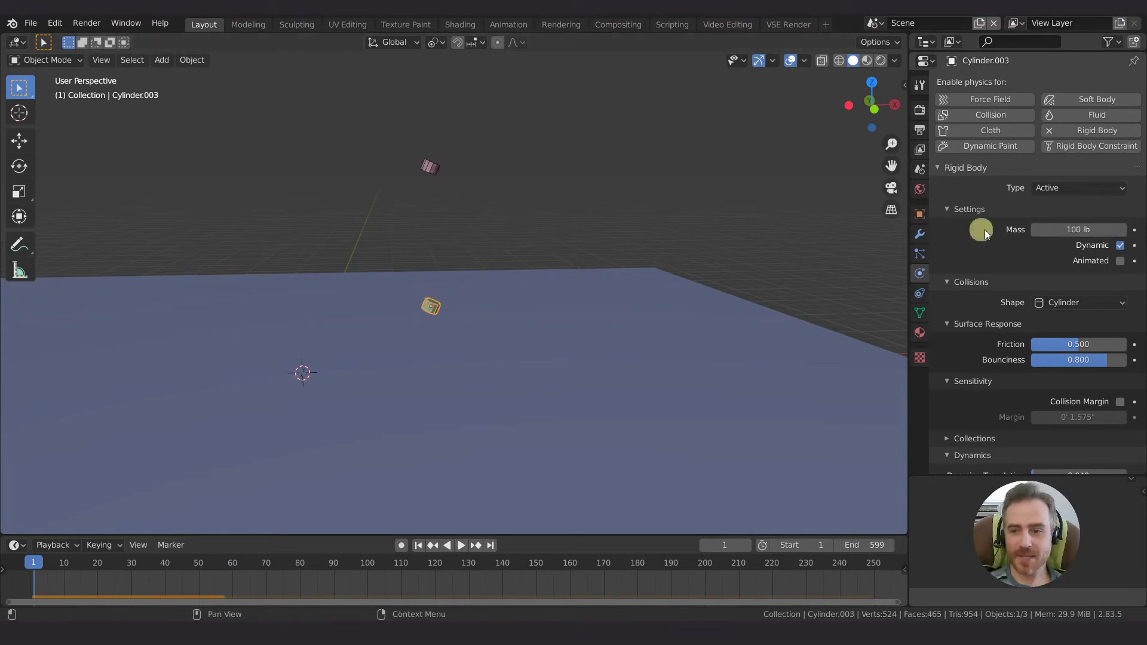
pyautogui.click(1091, 230)
pyautogui.write('100 lb')
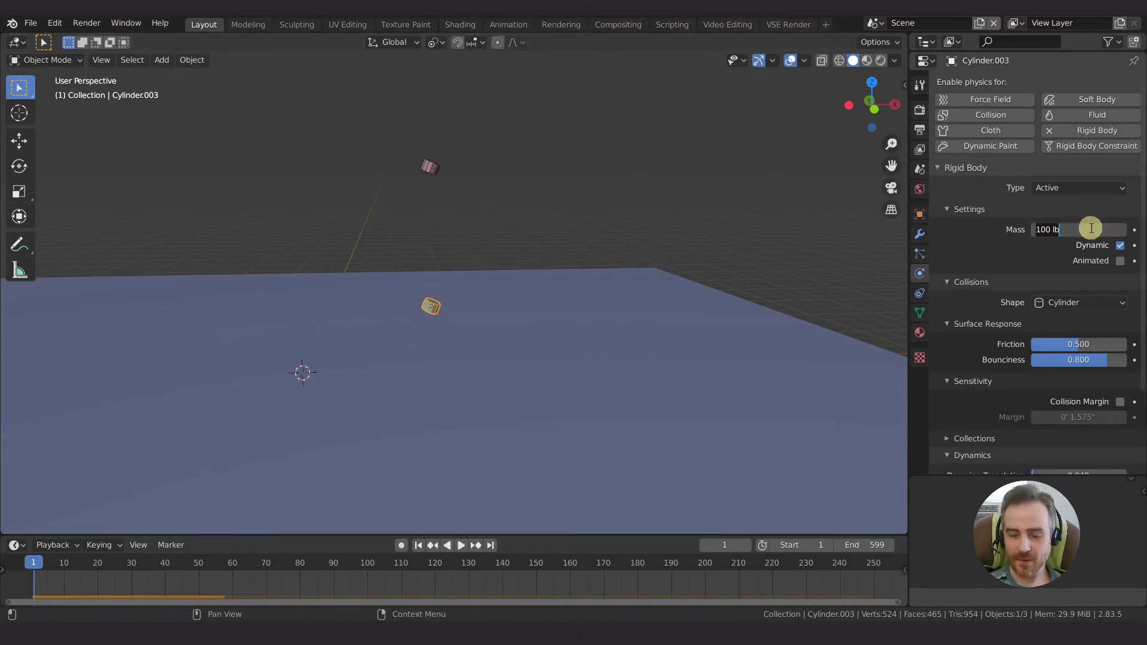
pyautogui.press('Return')
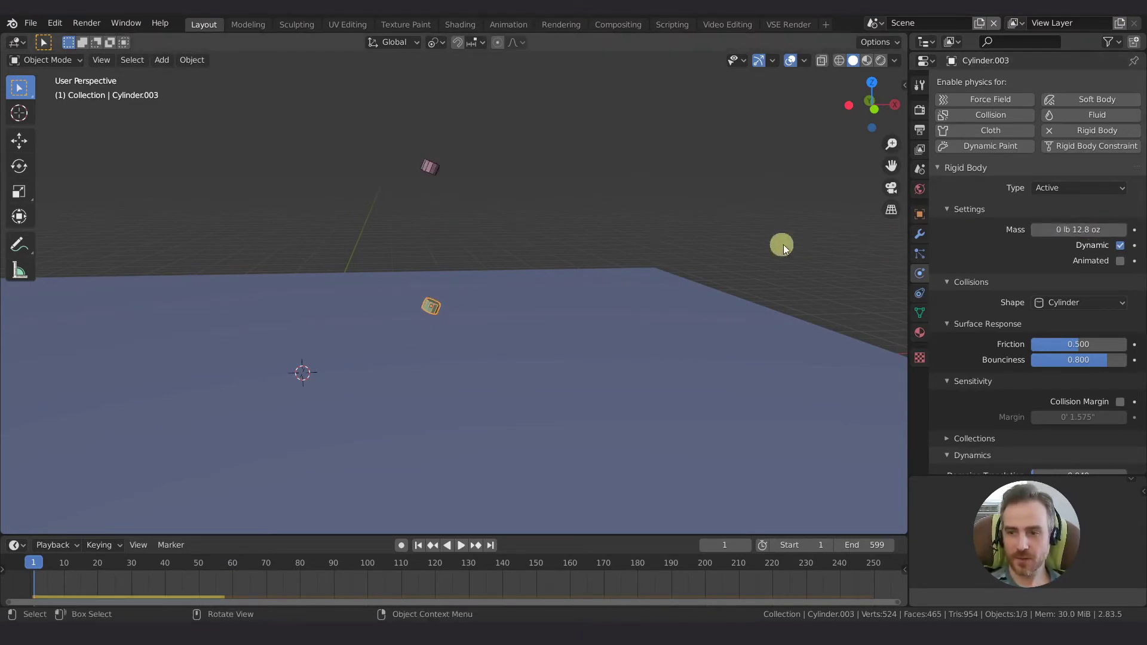
pyautogui.click(1099, 226)
pyautogui.write('.5')
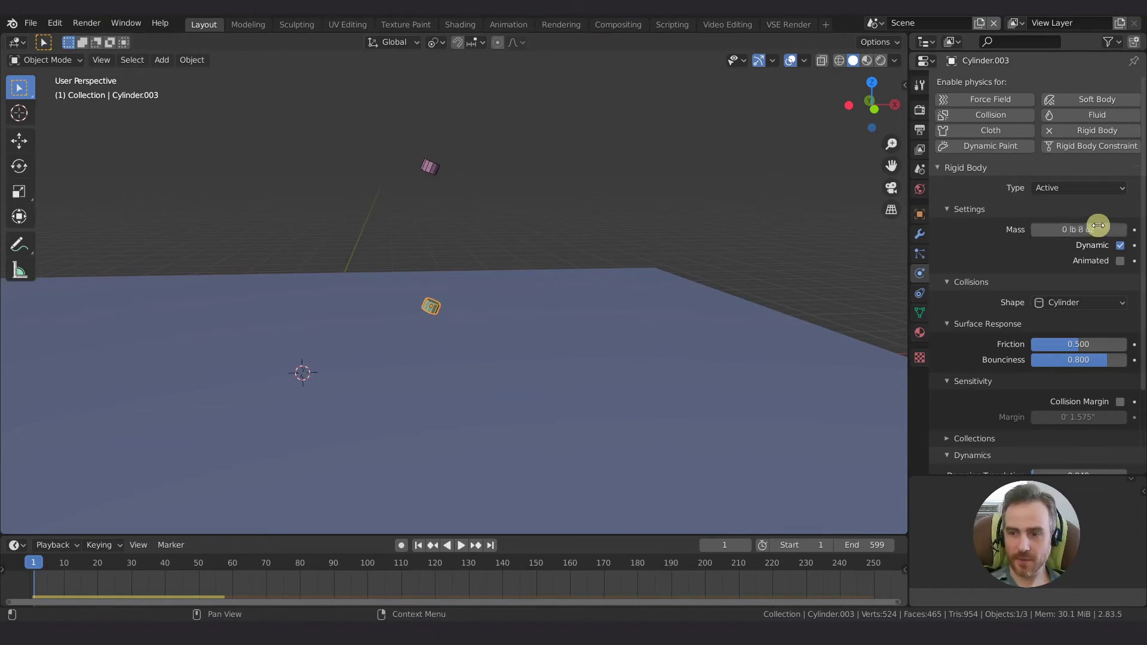
pyautogui.press('Return')
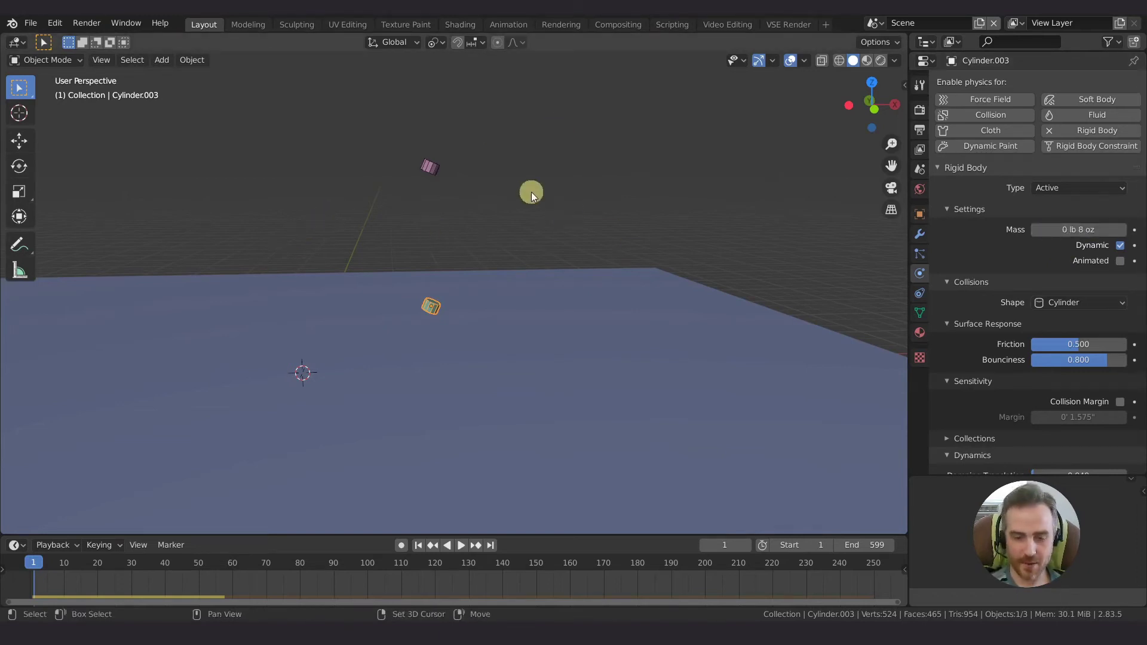
pyautogui.press('space')
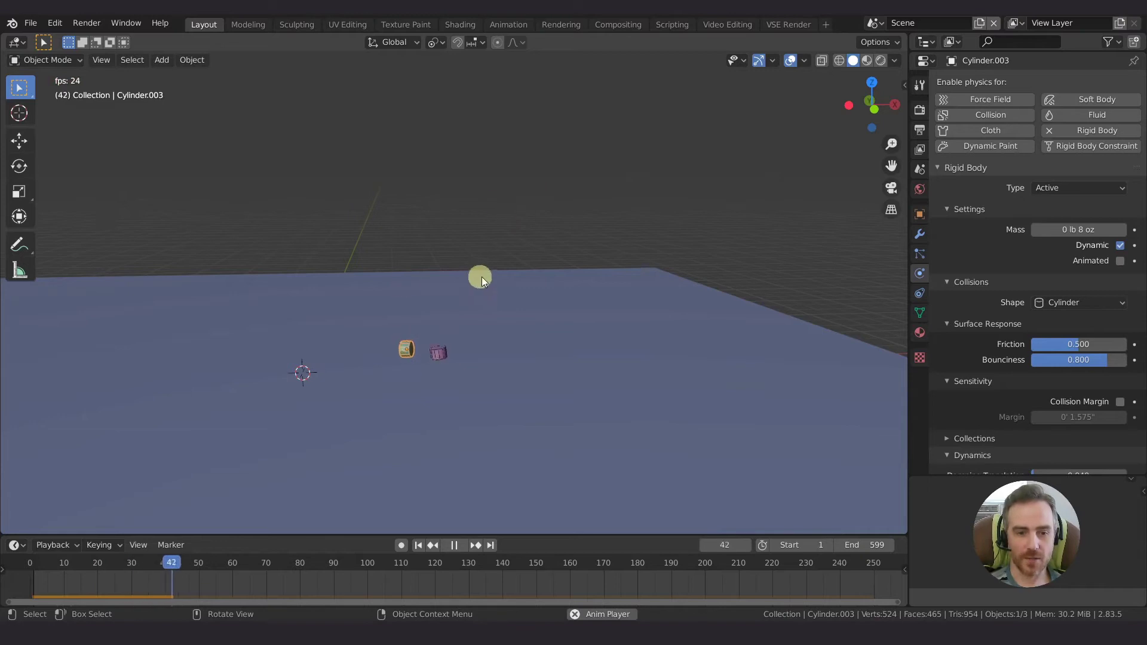
pyautogui.press('space')
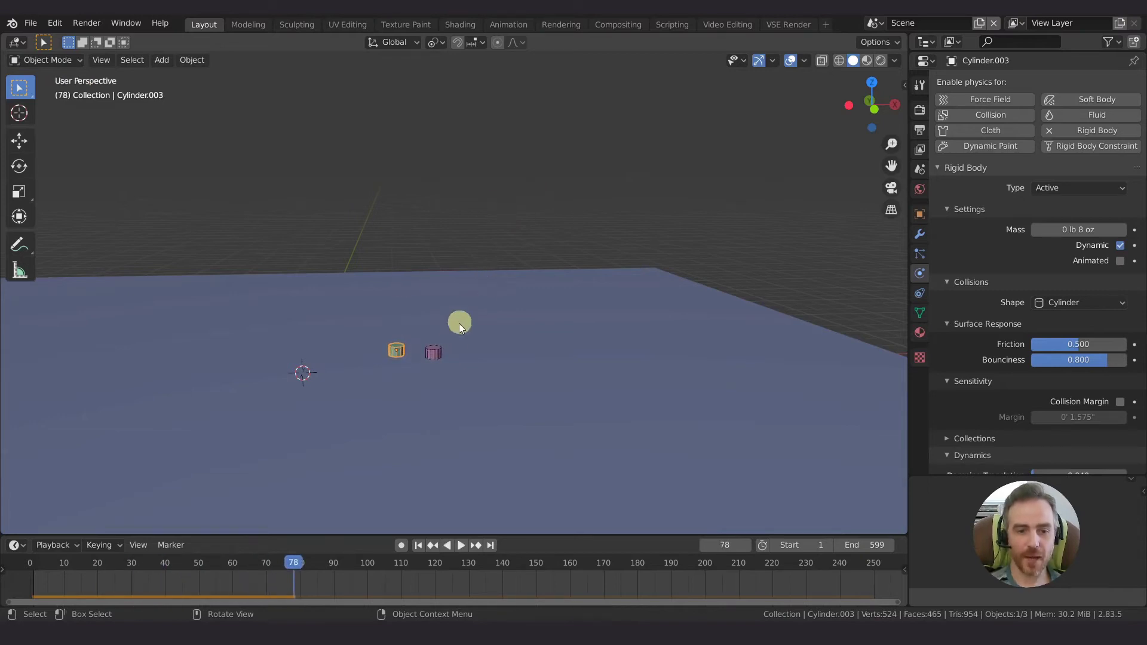
pyautogui.scroll(-5, 1078, 232)
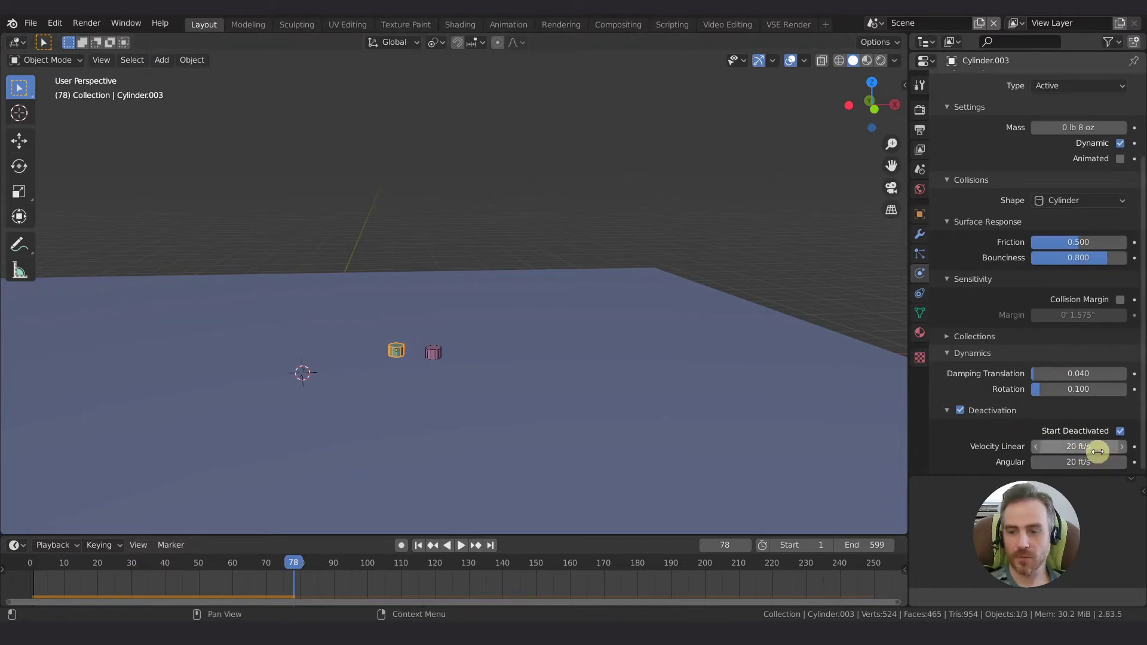
# - Zoom in on the two cylinders and replay their fall twice from frame 1
pyautogui.scroll(5, 427, 358)
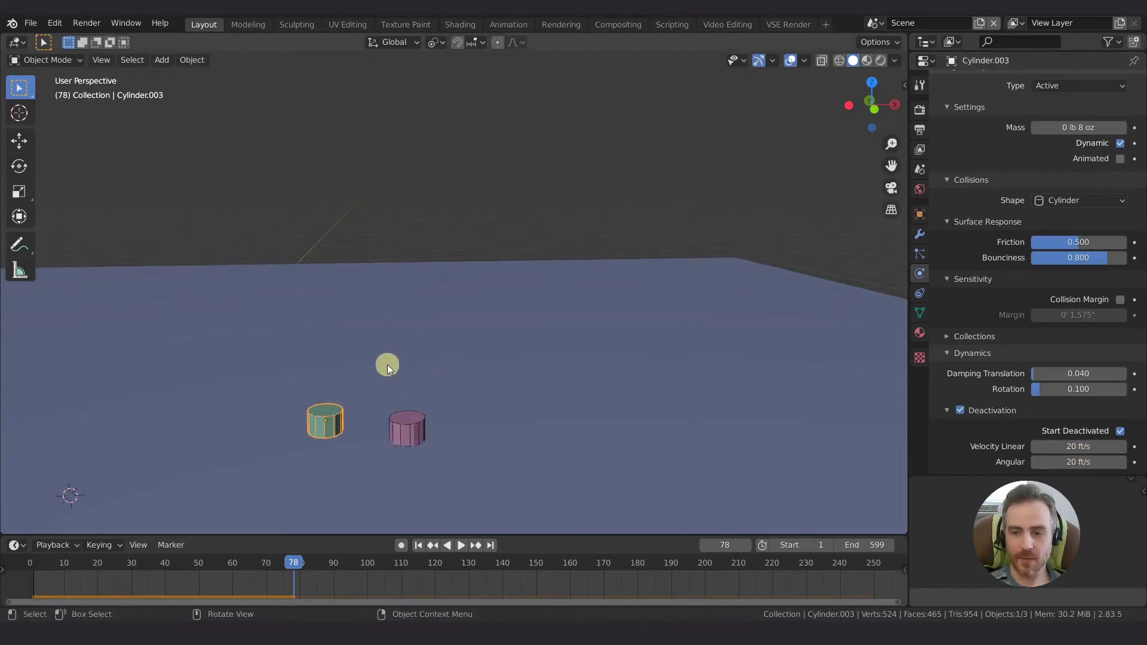
pyautogui.keyDown('shift'); pyautogui.moveTo(390, 363); pyautogui.dragTo(449, 279, button='middle'); pyautogui.keyUp('shift')
pyautogui.scroll(4, 442, 260)
pyautogui.scroll(2, 443, 260)
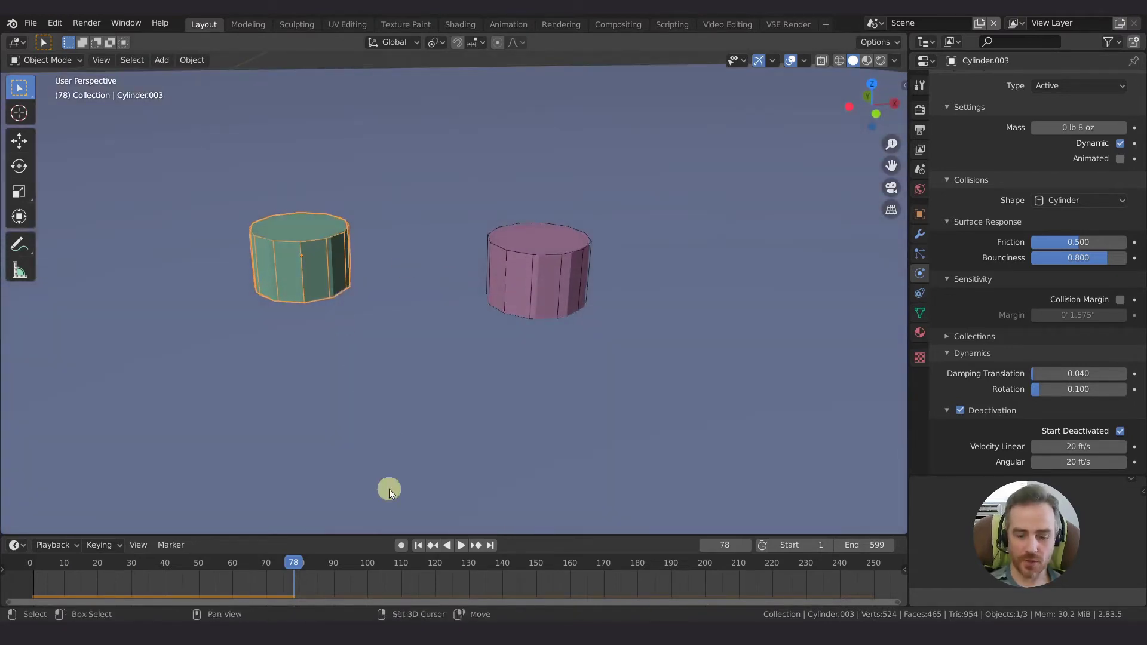
pyautogui.hotkey('shift', 'Left')
pyautogui.press('space')
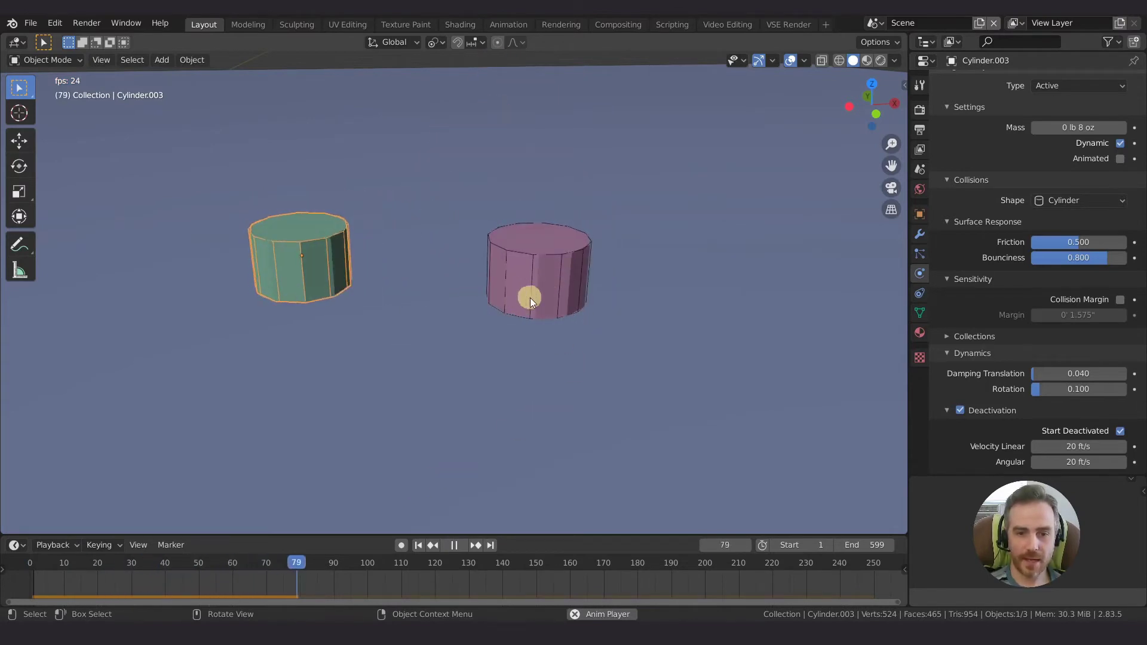
pyautogui.press('space')
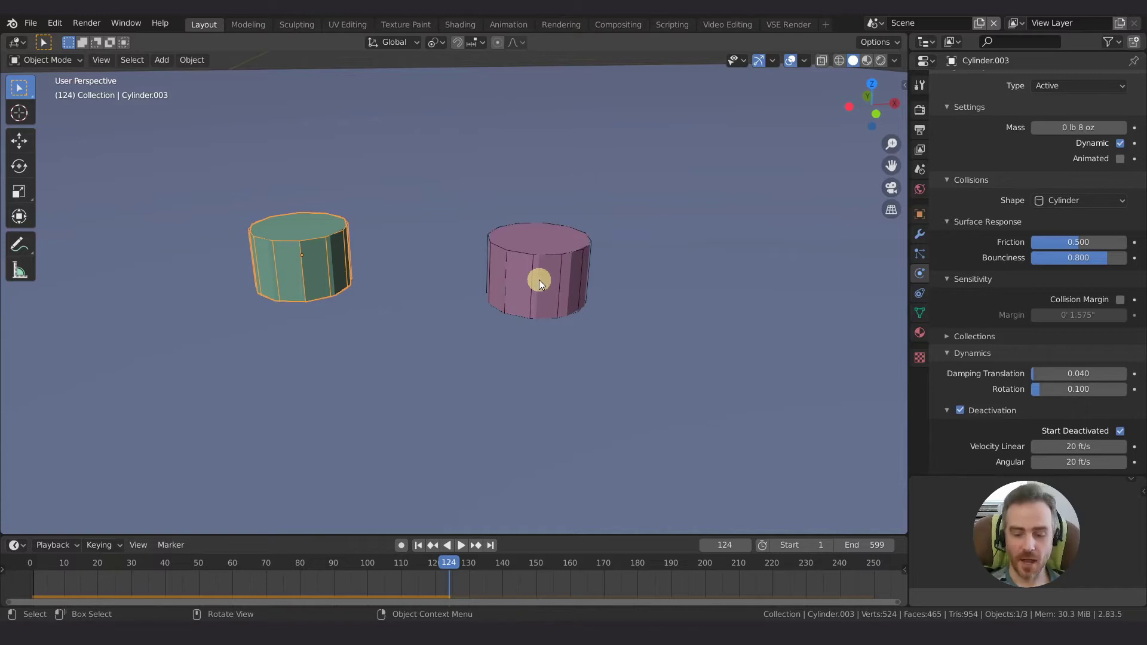
pyautogui.hotkey('shift', 'Left')
pyautogui.press('space')
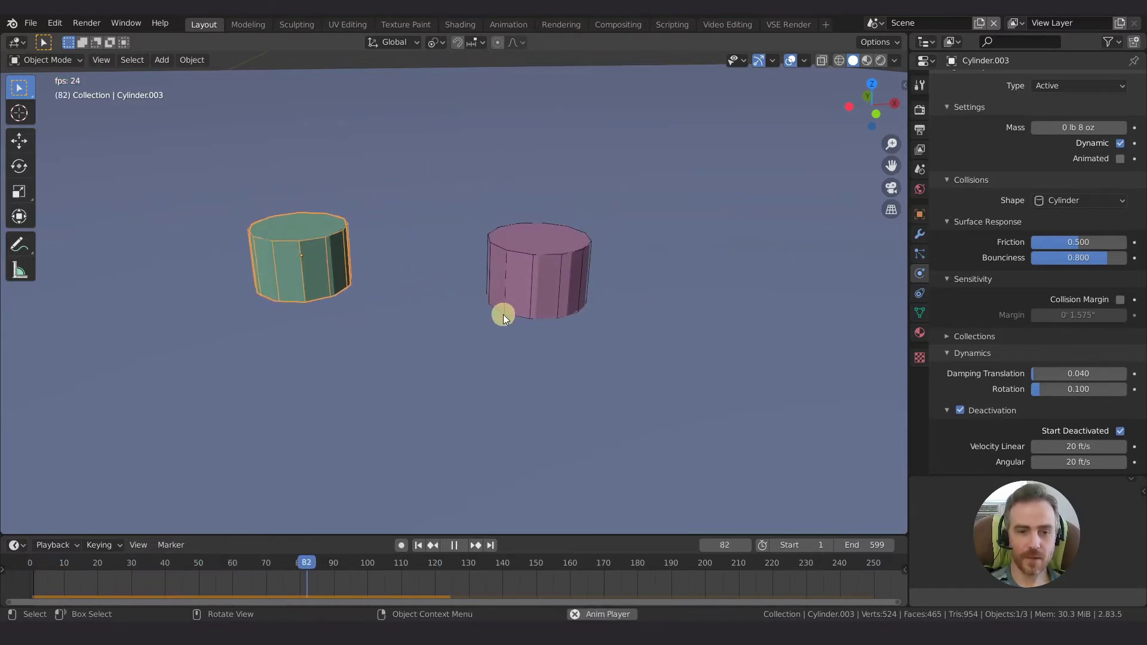
pyautogui.scroll(-6, 491, 318)
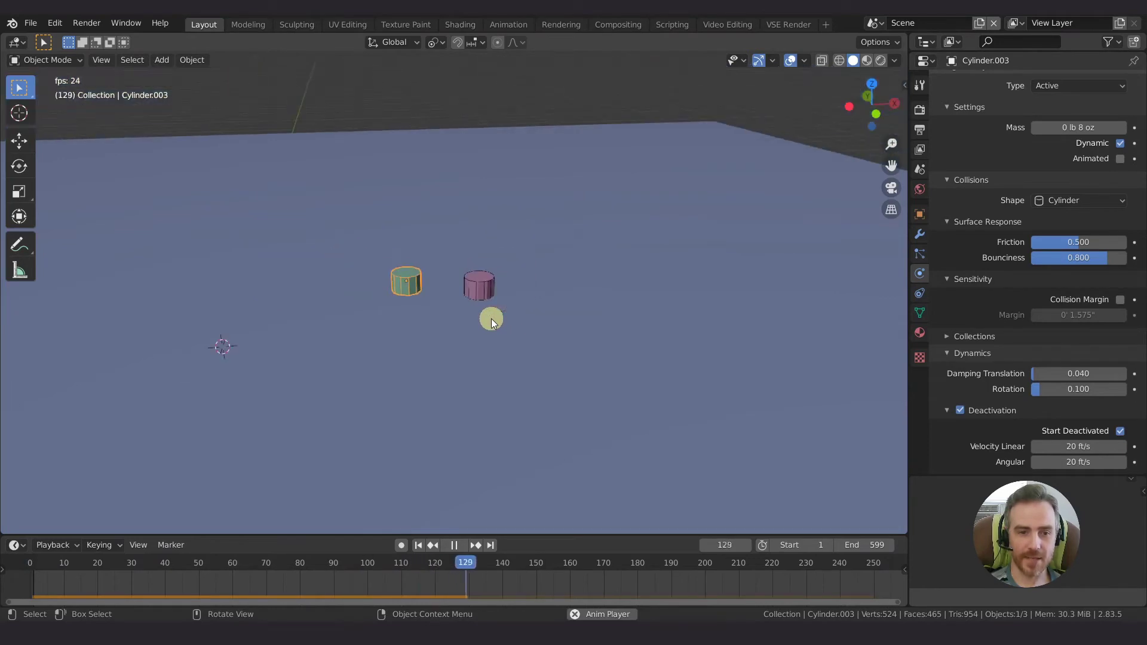
pyautogui.press('Escape')
# - Compare the Floor's passive rigid body settings with the upper cylinder's physics
pyautogui.moveTo(491, 318); pyautogui.dragTo(619, 309, button='middle')
pyautogui.click(619, 308)
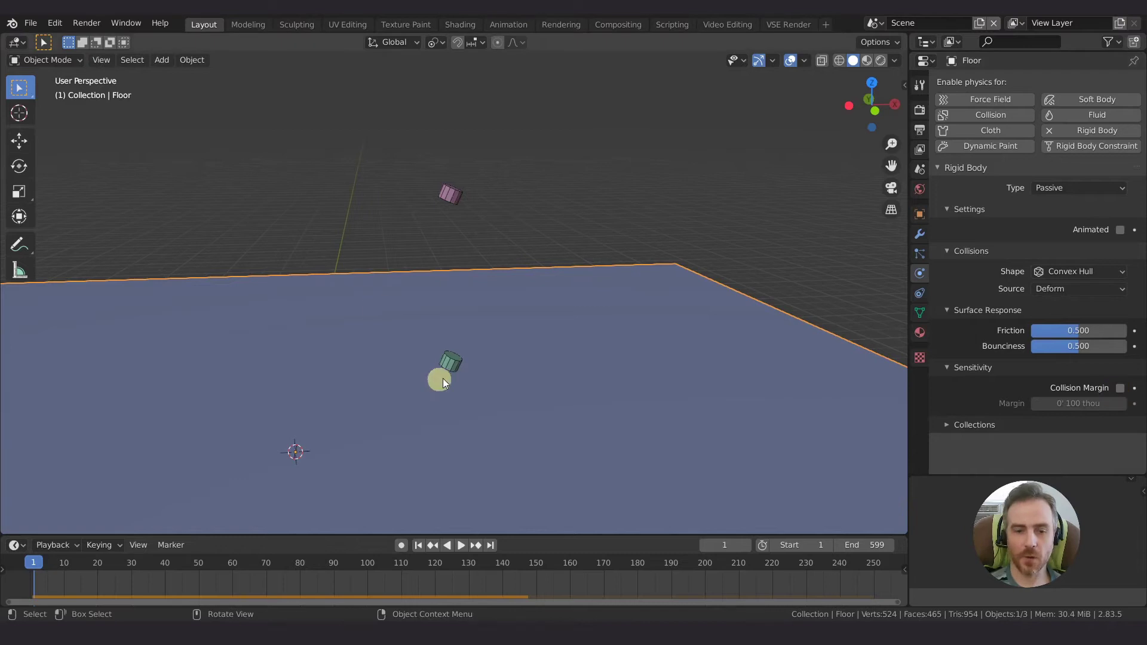
pyautogui.click(457, 362)
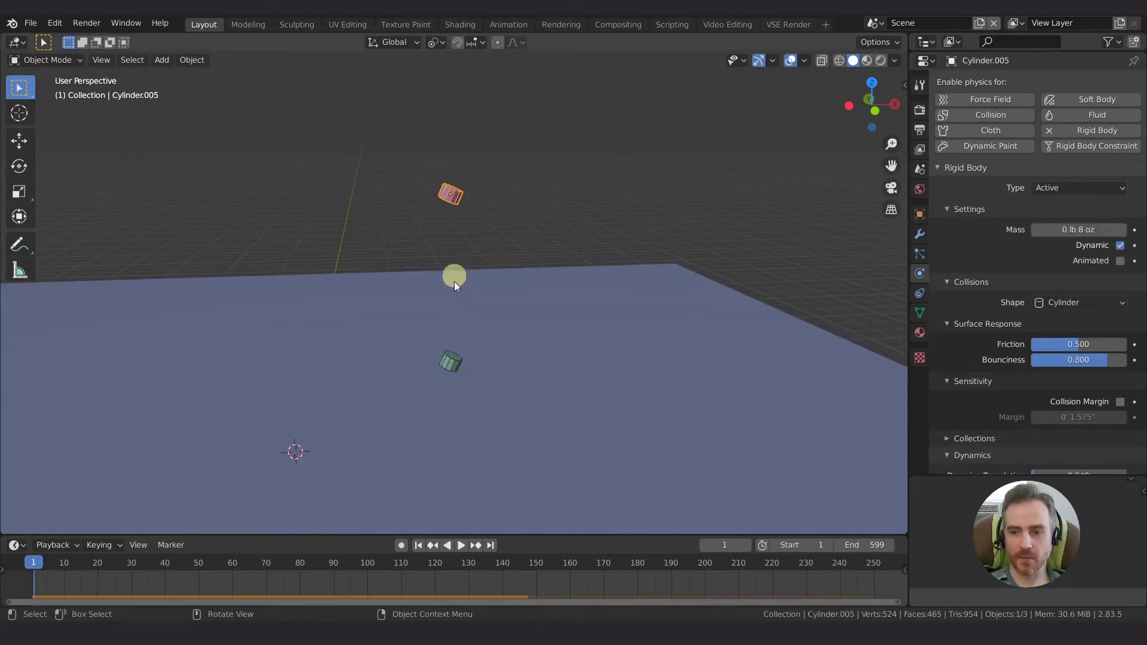
pyautogui.click(623, 343)
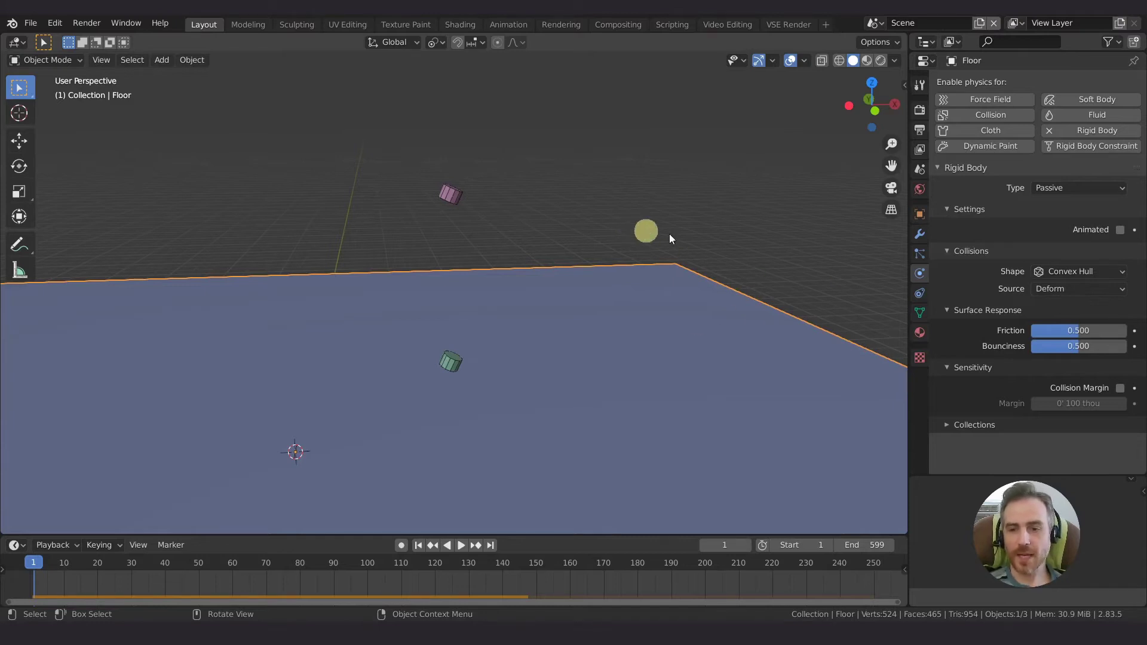
# - Show Scene Properties with the Outliner enlarged, test-play, and expand the Rigid Body World settings
pyautogui.click(919, 169)
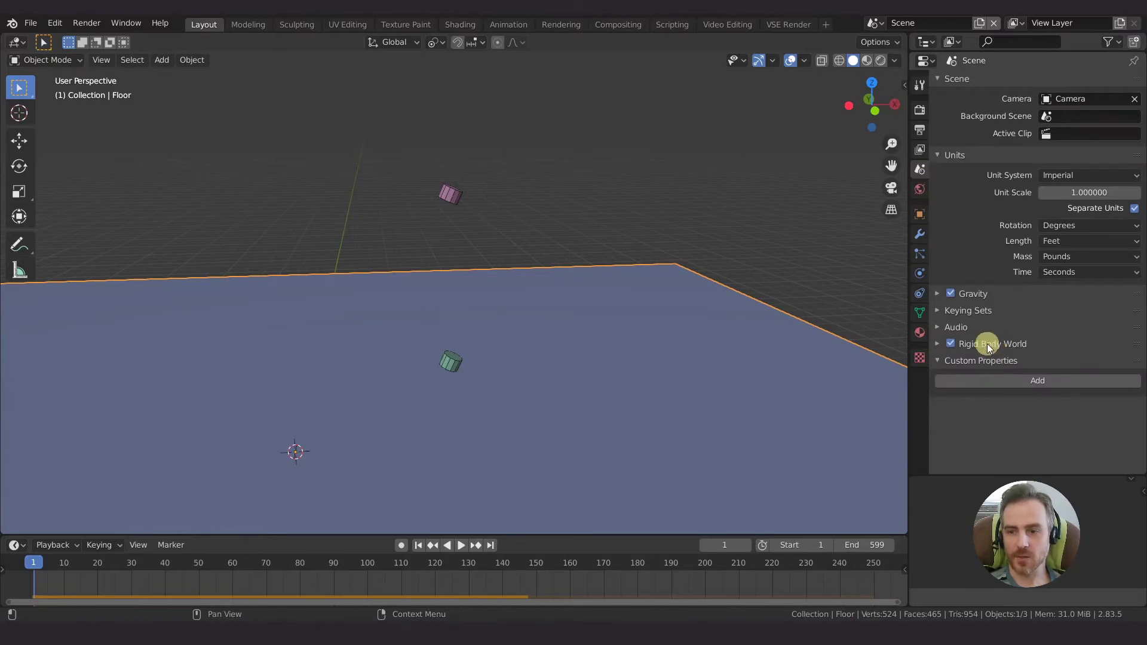
pyautogui.moveTo(997, 53); pyautogui.dragTo(1000, 186)
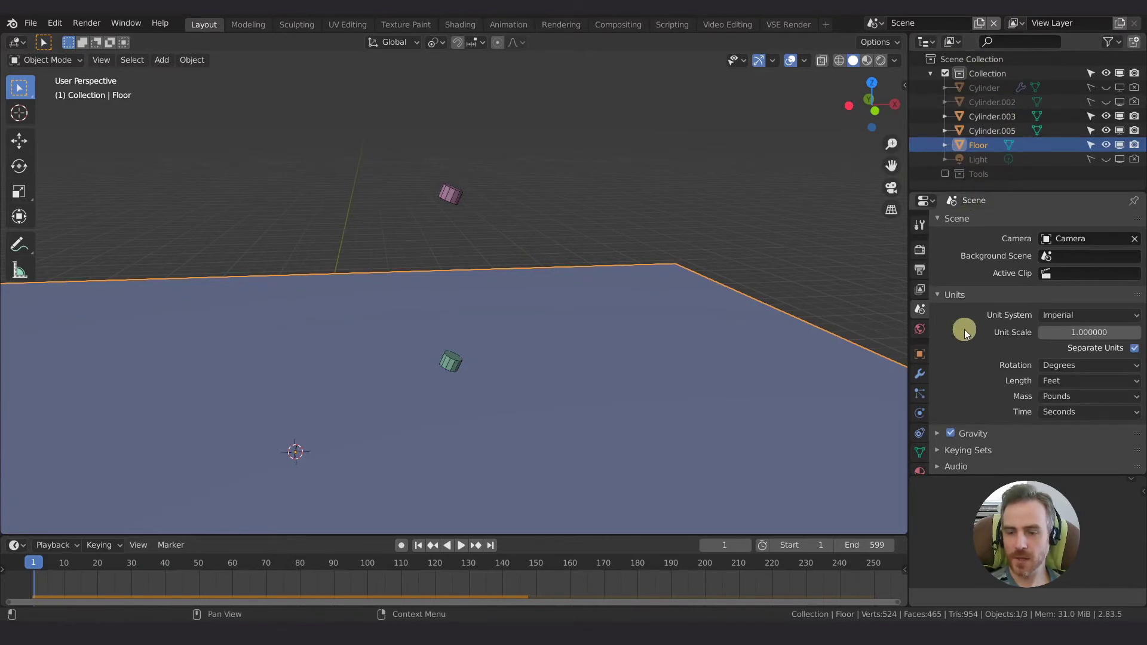
pyautogui.scroll(-3, 961, 393)
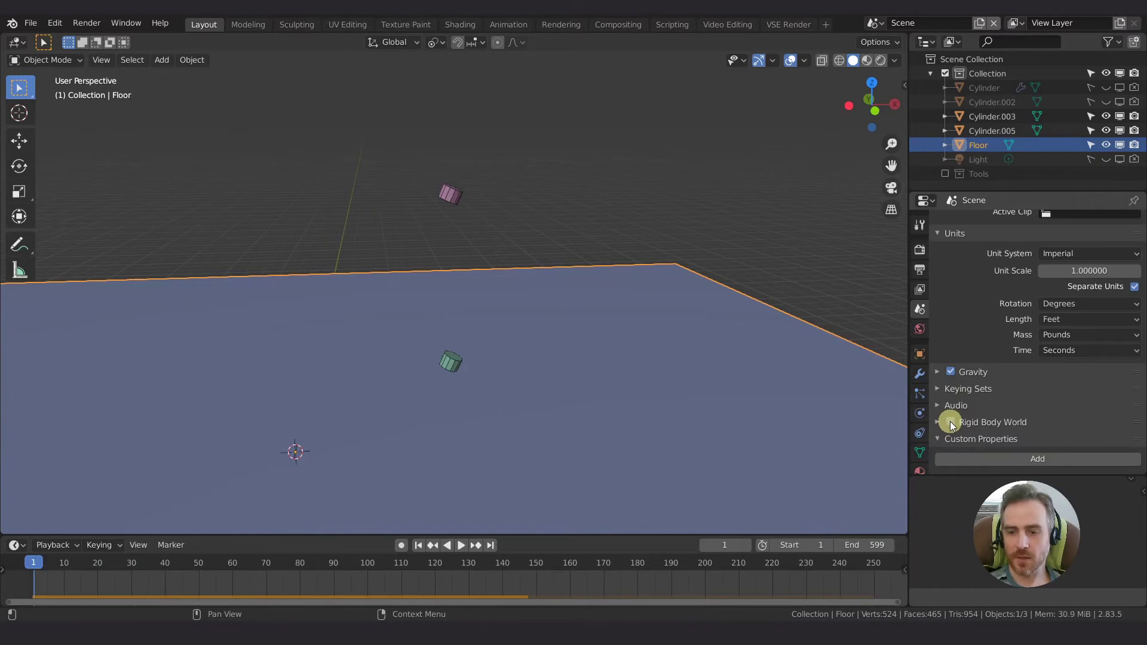
pyautogui.press('space')
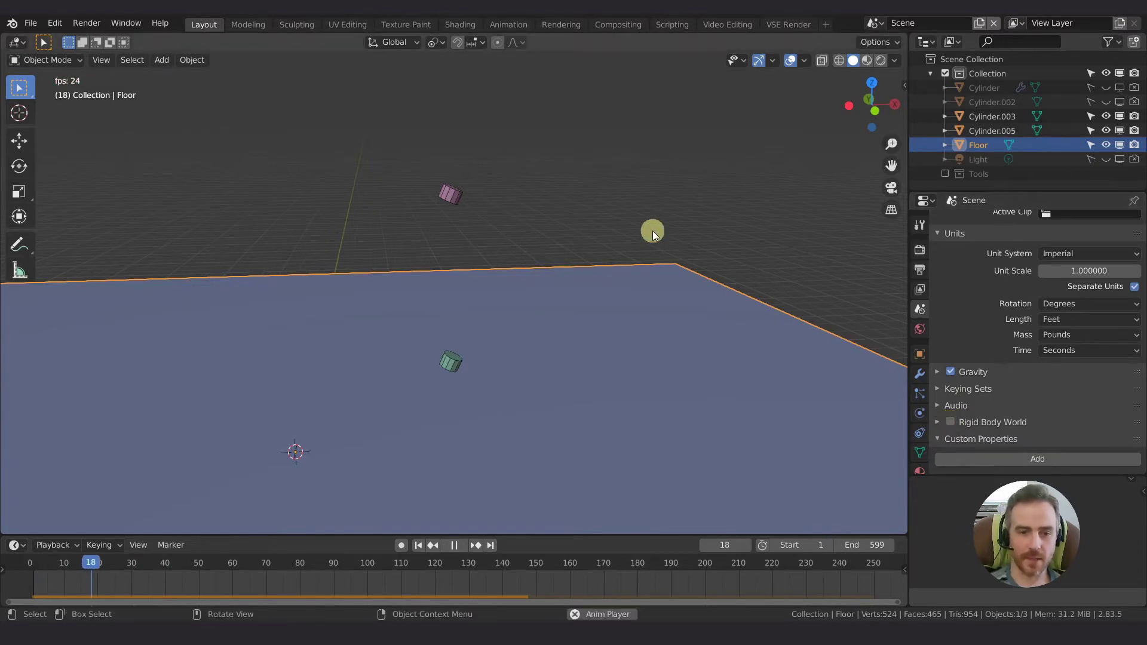
pyautogui.press('space')
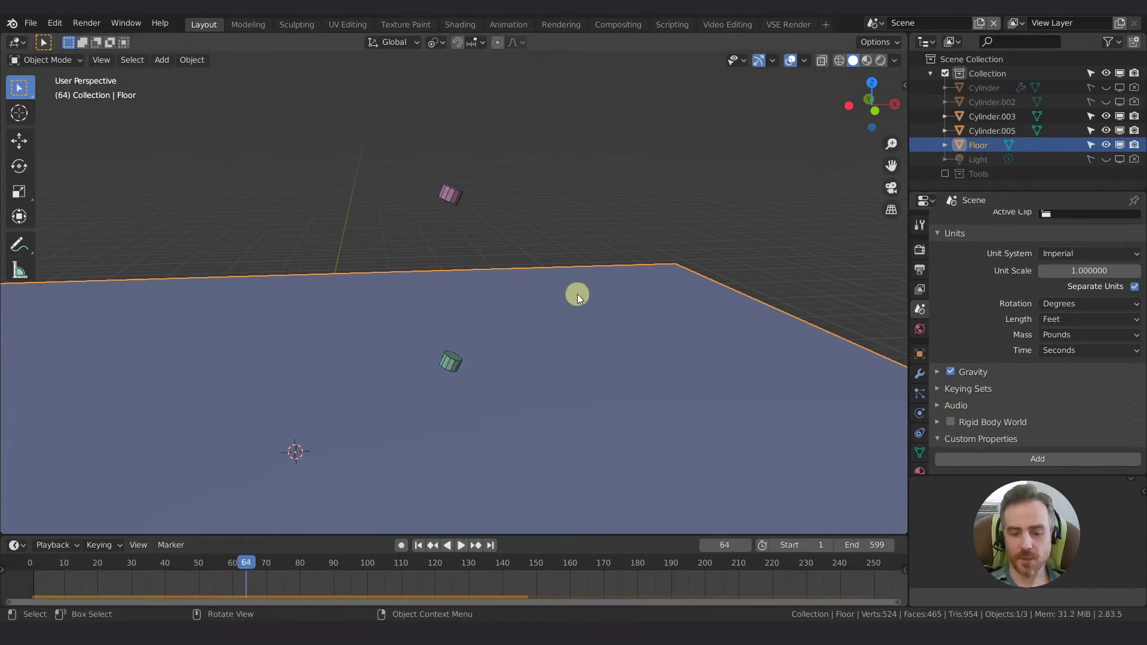
pyautogui.hotkey('shift', 'Left')
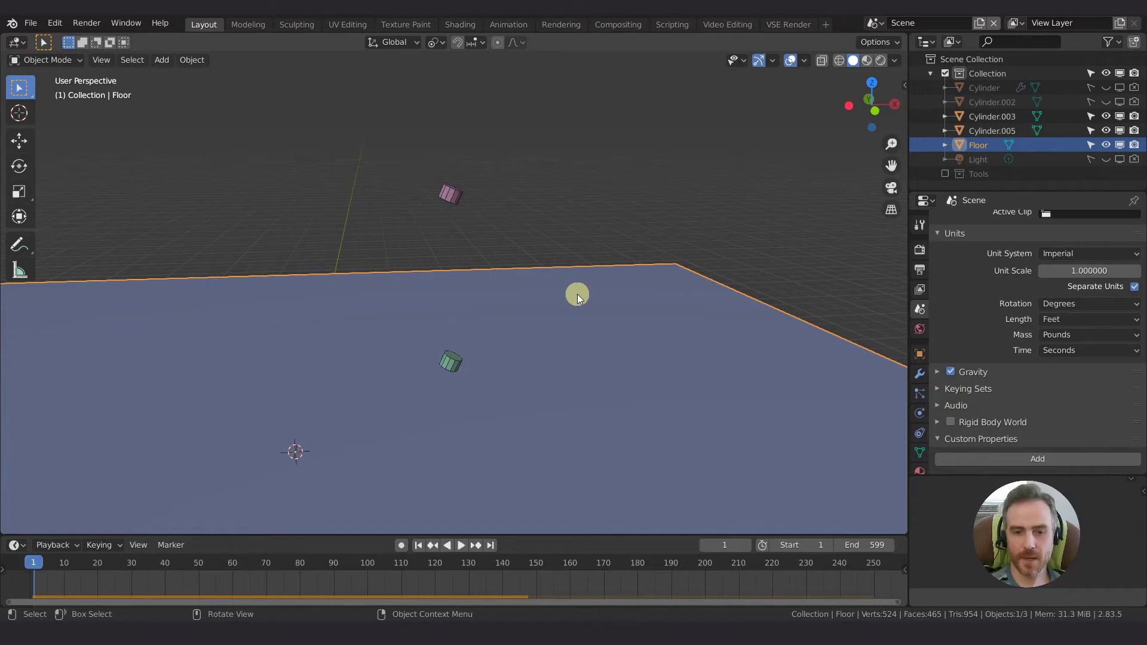
pyautogui.click(938, 422)
pyautogui.scroll(-5, 948, 391)
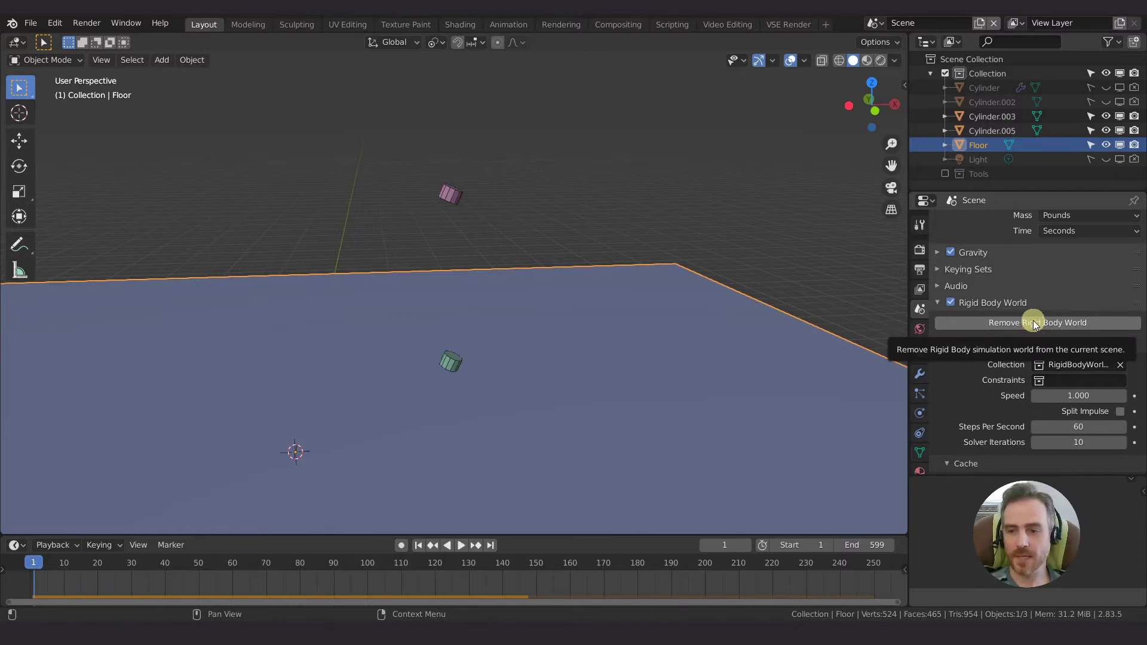
pyautogui.scroll(-3, 1009, 340)
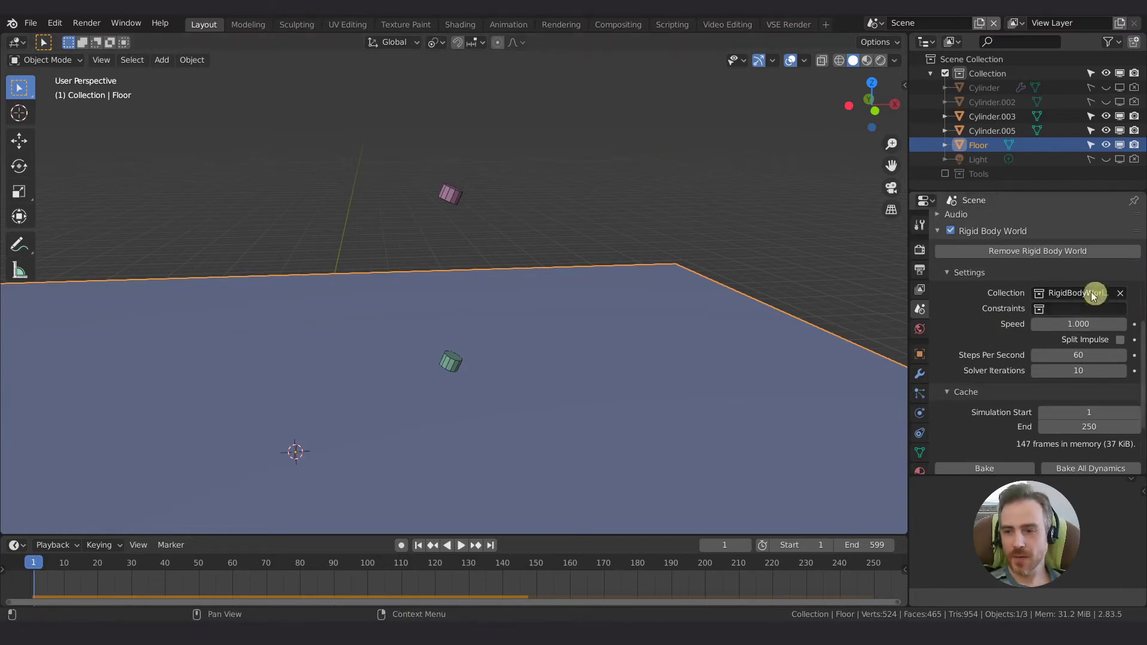
pyautogui.click(1038, 293)
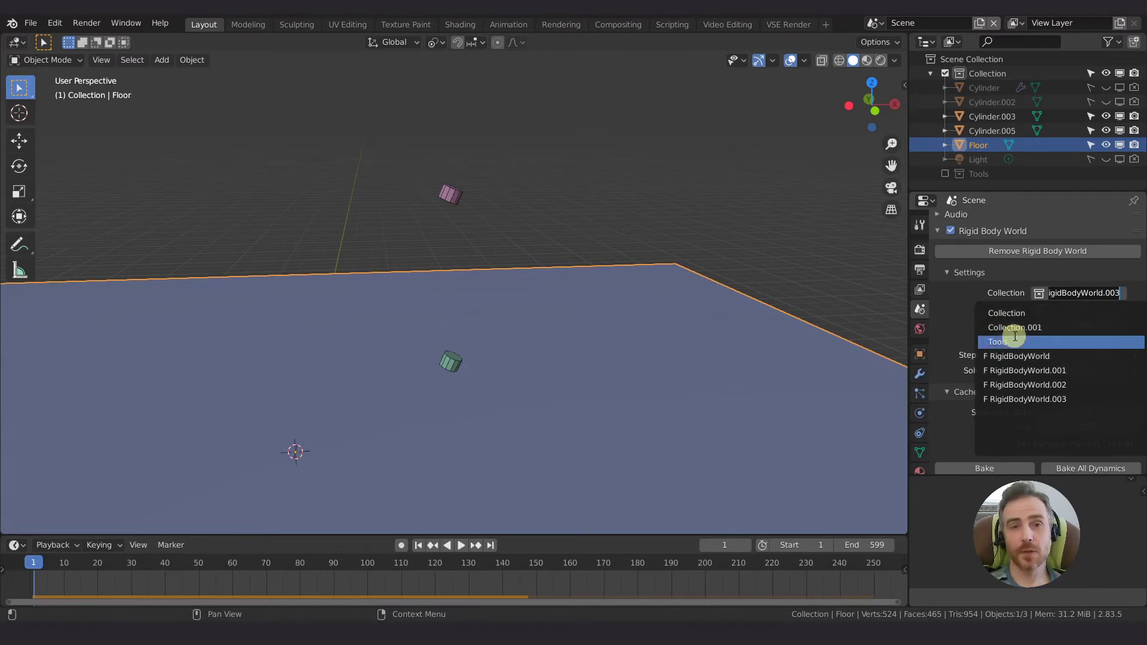
pyautogui.click(451, 197)
# - Select both cylinders and the Floor, move them into a new 'Physics ALL' collection, and play
pyautogui.keyDown('shift'); pyautogui.click(453, 362); pyautogui.keyUp('shift')
pyautogui.keyDown('shift'); pyautogui.click(611, 362); pyautogui.keyUp('shift')
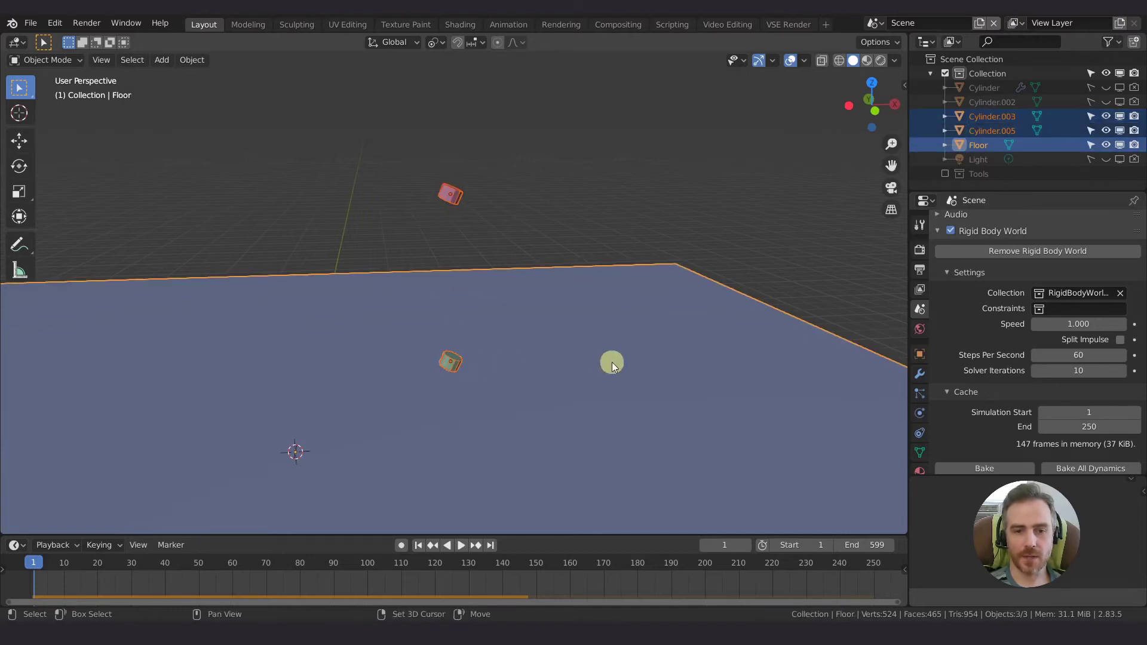
pyautogui.press('m')
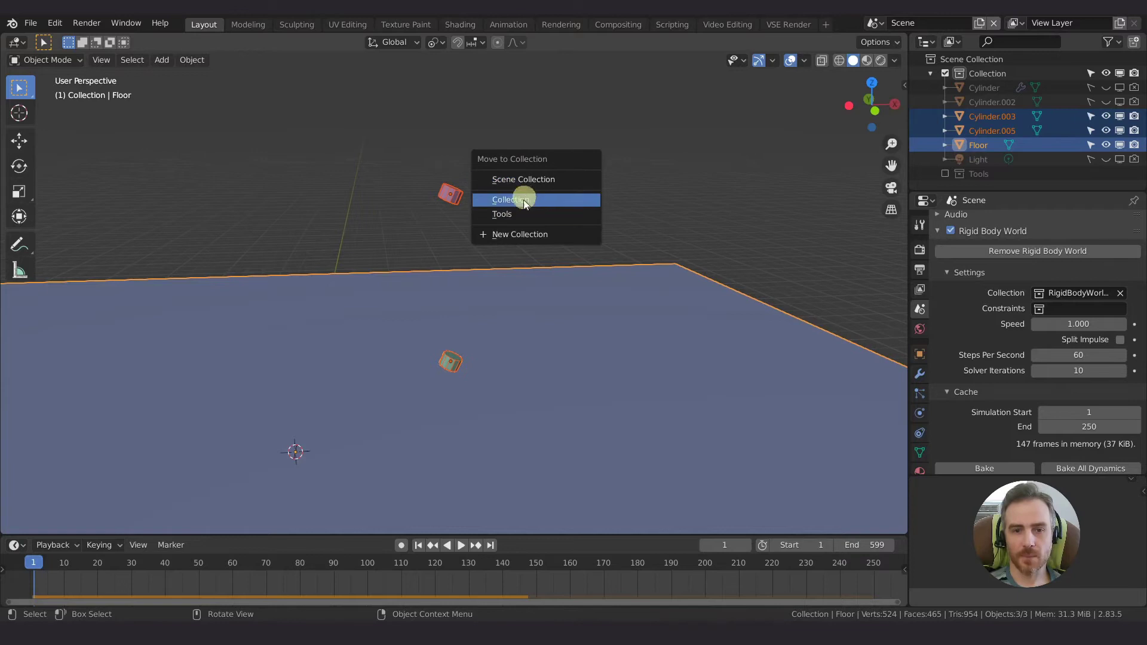
pyautogui.click(525, 236)
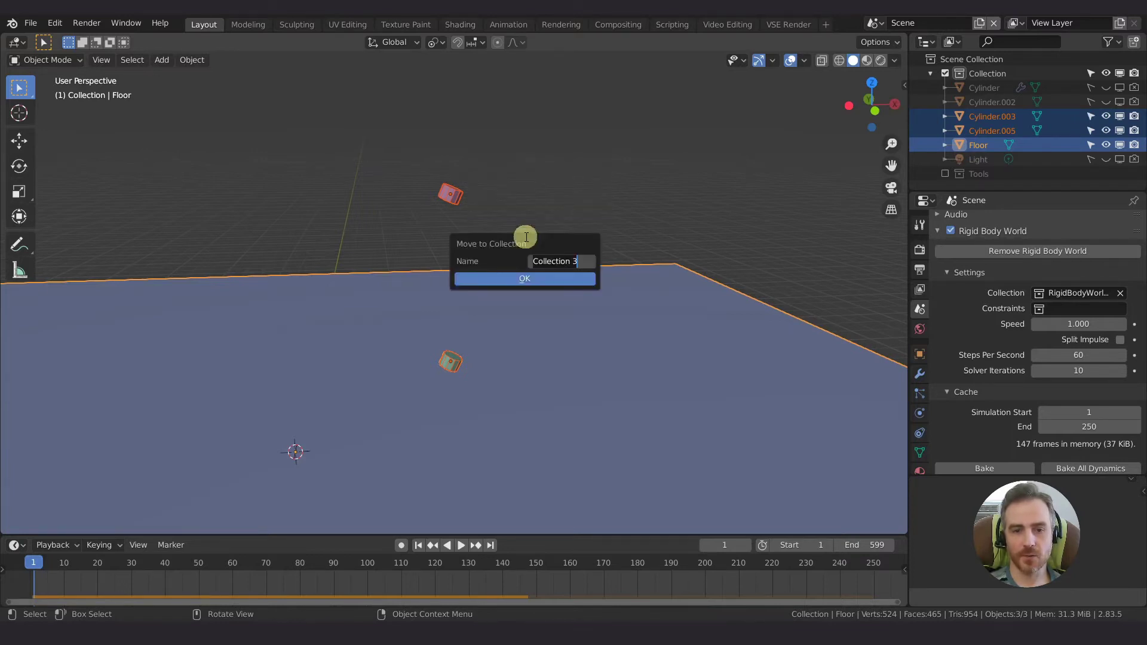
pyautogui.write('Physi')
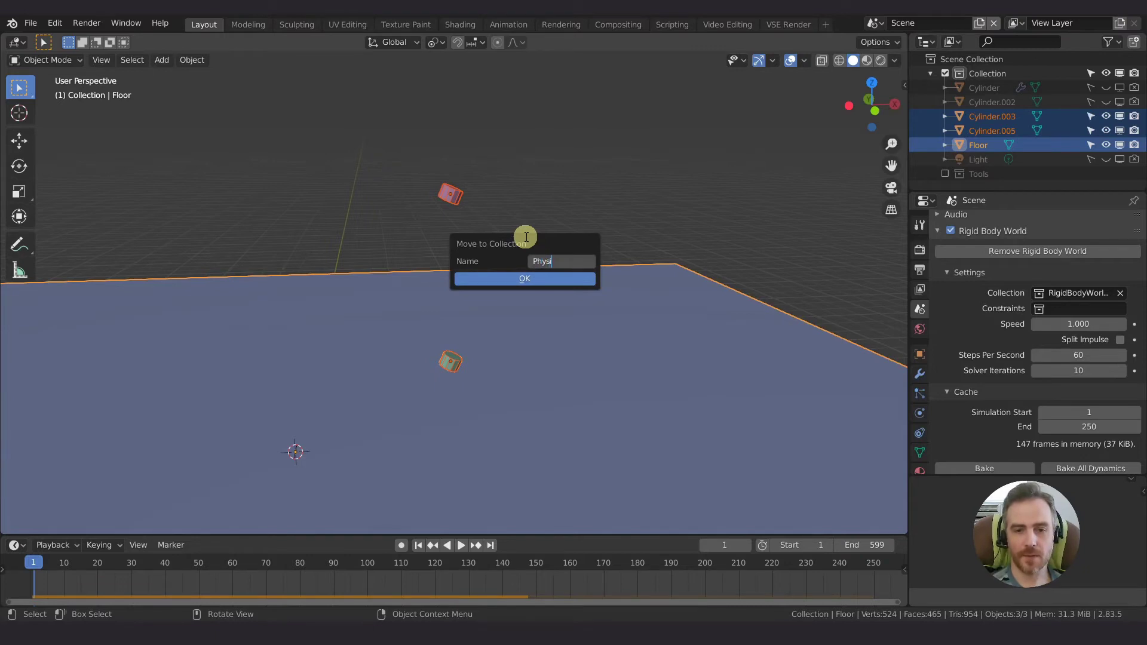
pyautogui.write('cs ALL')
pyautogui.press('Return')
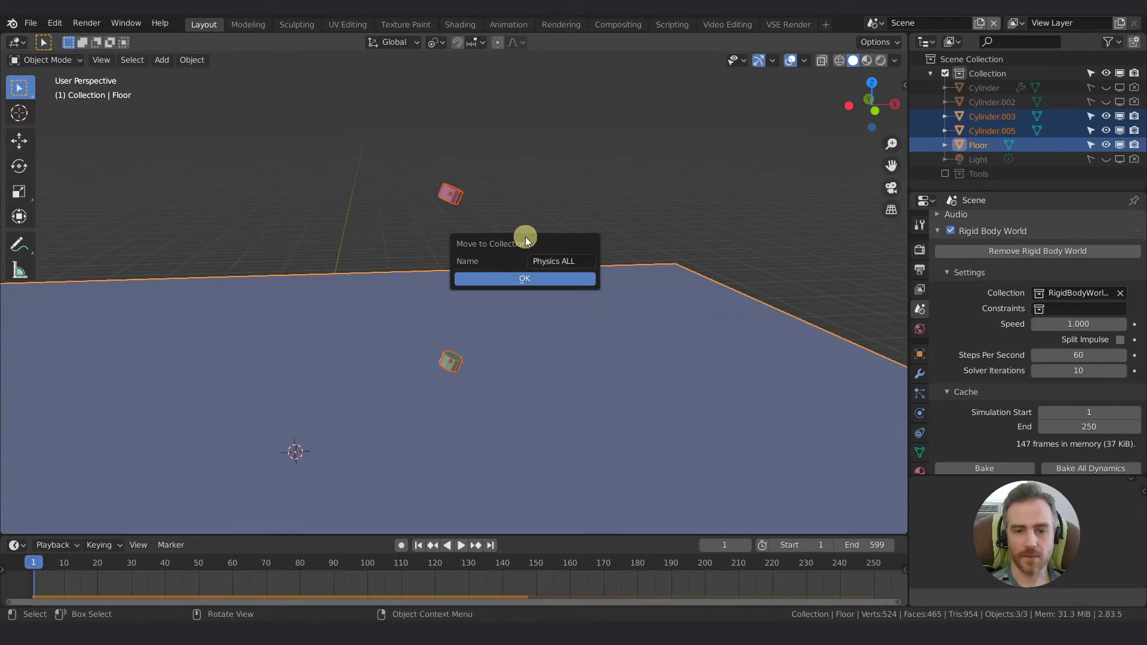
pyautogui.press('Return')
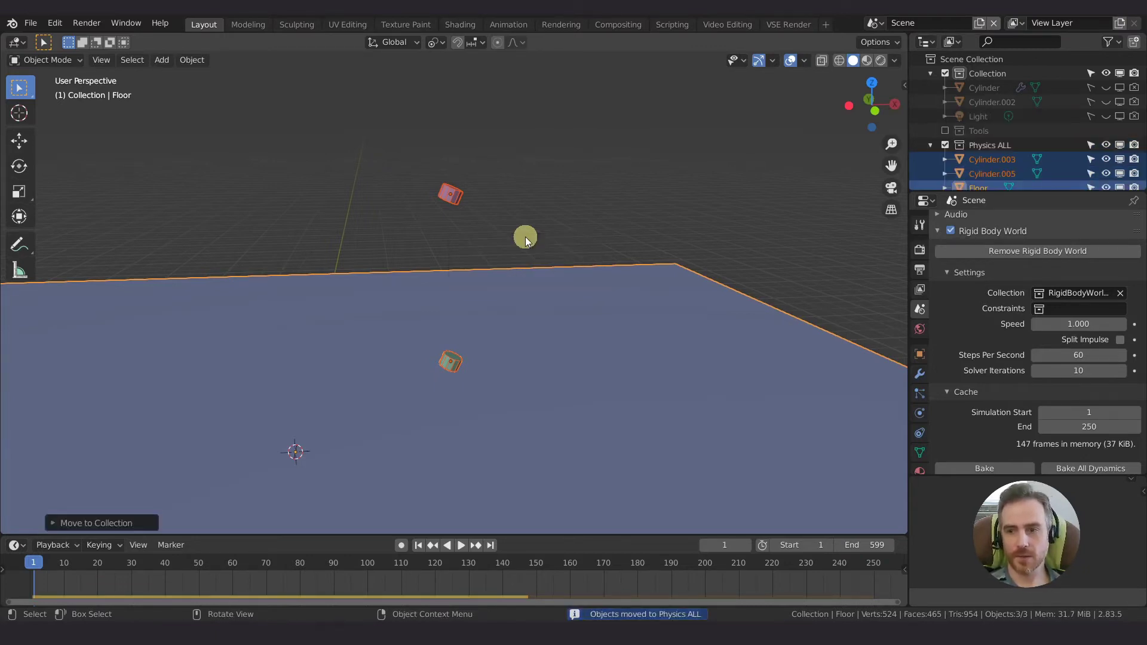
pyautogui.scroll(-1, 997, 167)
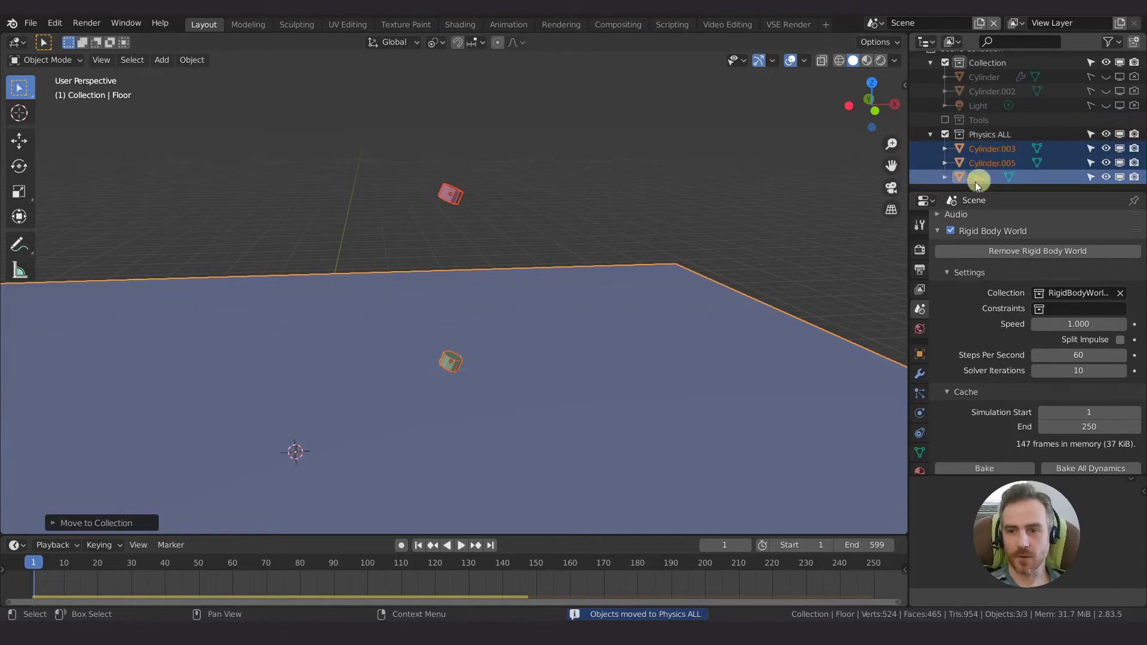
pyautogui.press('space')
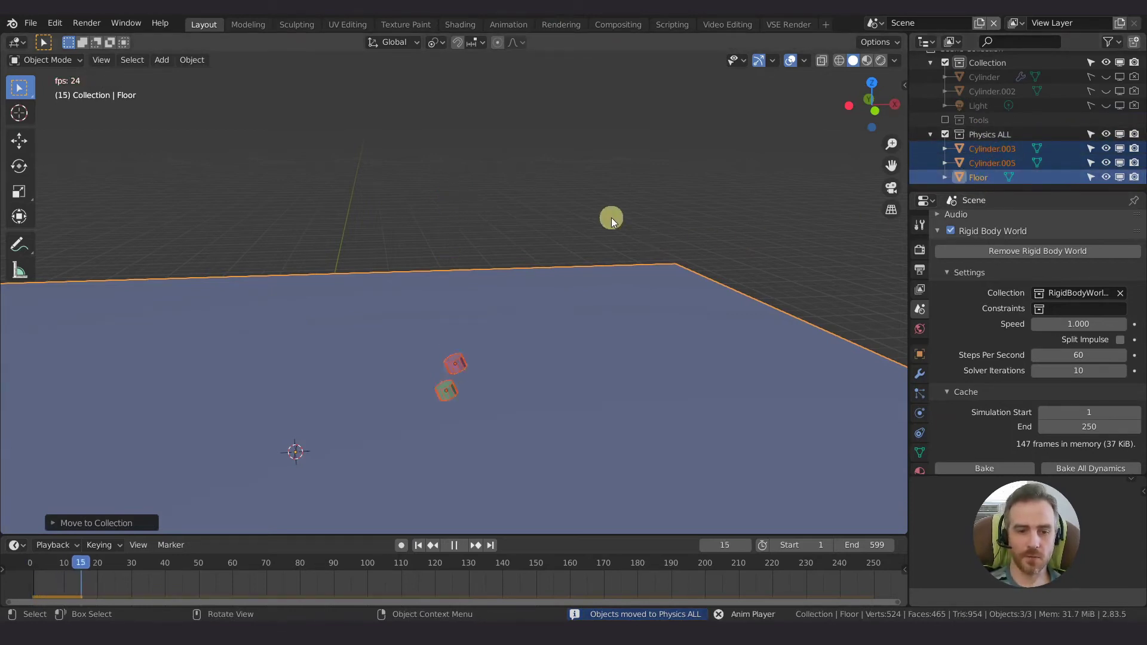
# - Set the Rigid Body World collection to Physics ALL and test-play the simulation
pyautogui.press('space')
pyautogui.hotkey('shift', 'Left')
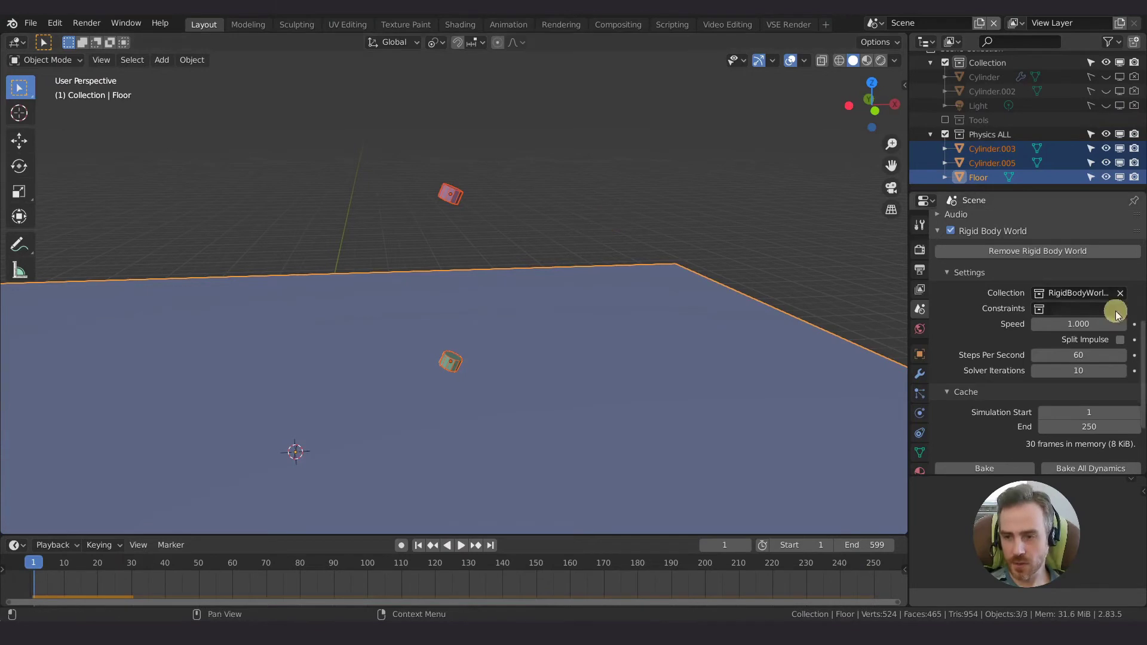
pyautogui.click(1039, 294)
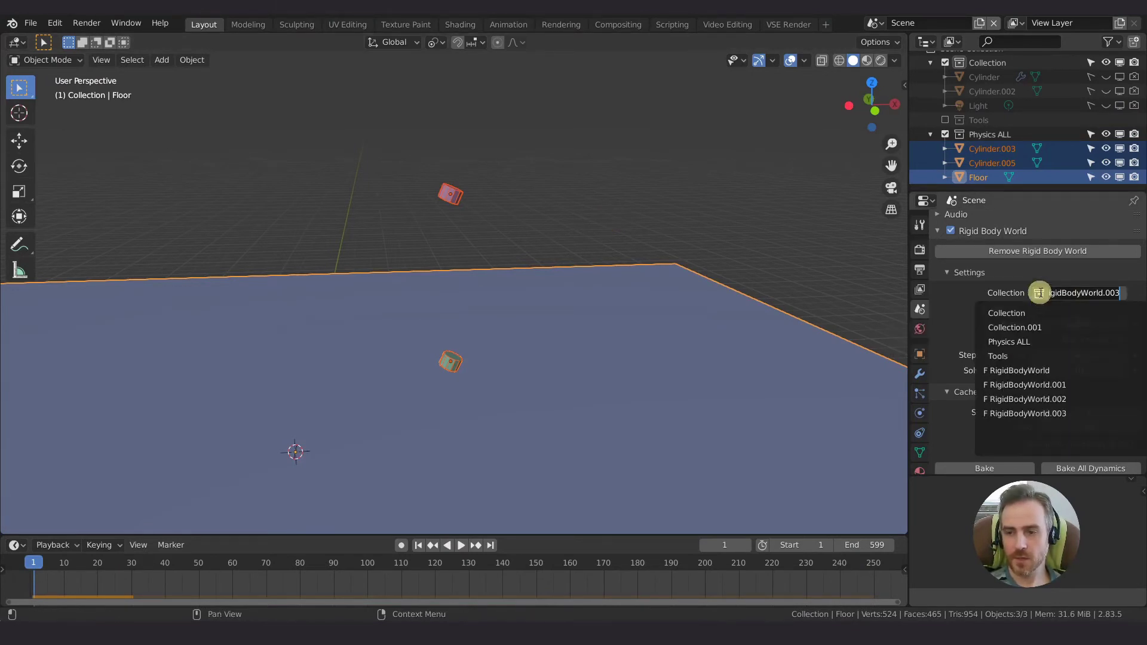
pyautogui.click(1013, 341)
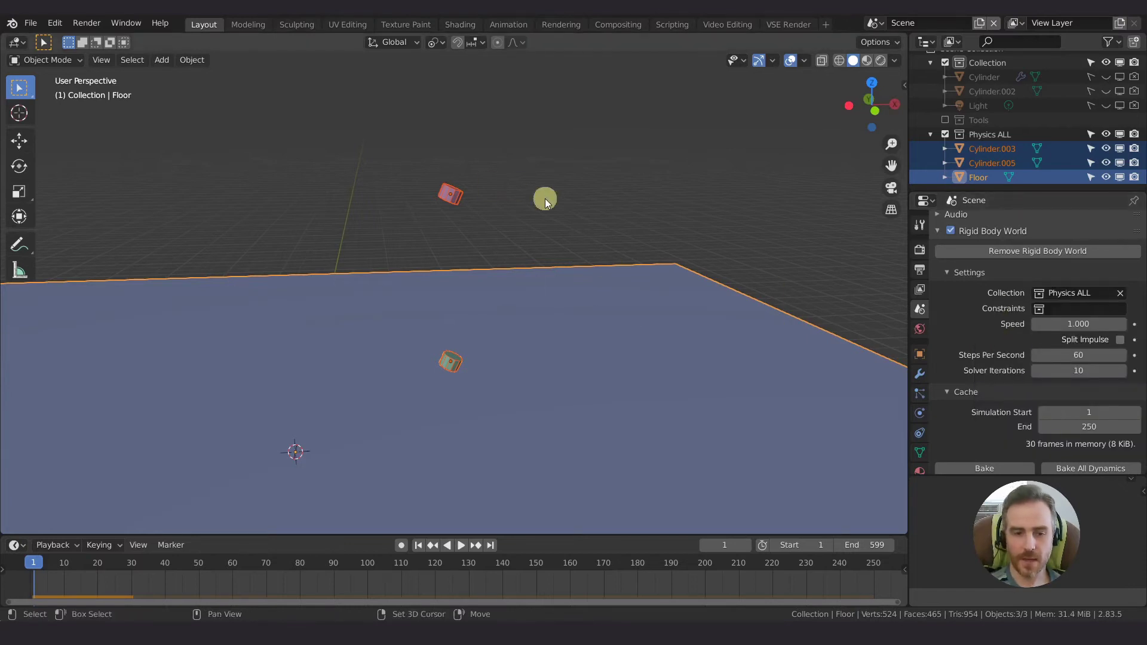
pyautogui.press('space')
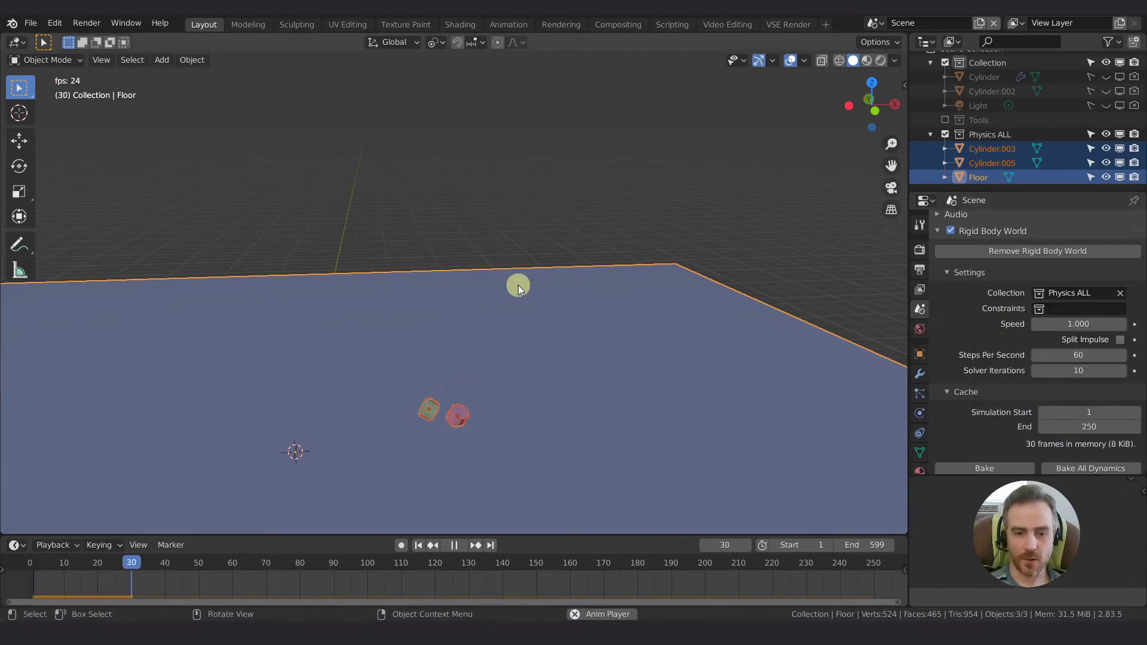
pyautogui.moveTo(518, 285); pyautogui.dragTo(505, 274, button='middle')
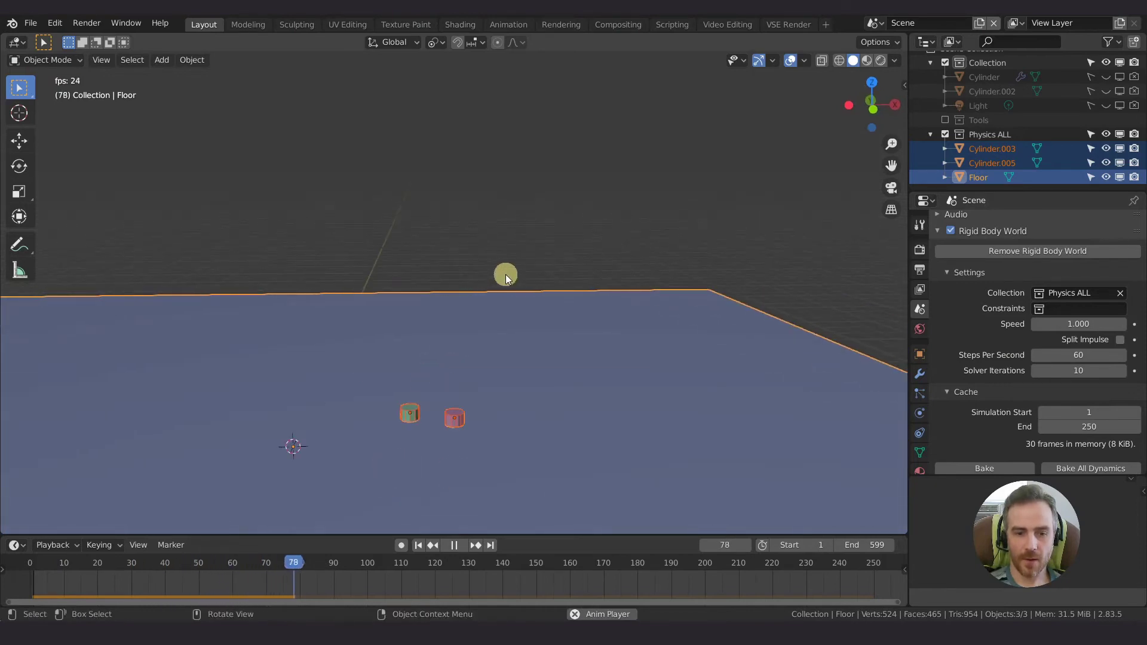
pyautogui.click(504, 274)
pyautogui.hotkey('shift', 'Left')
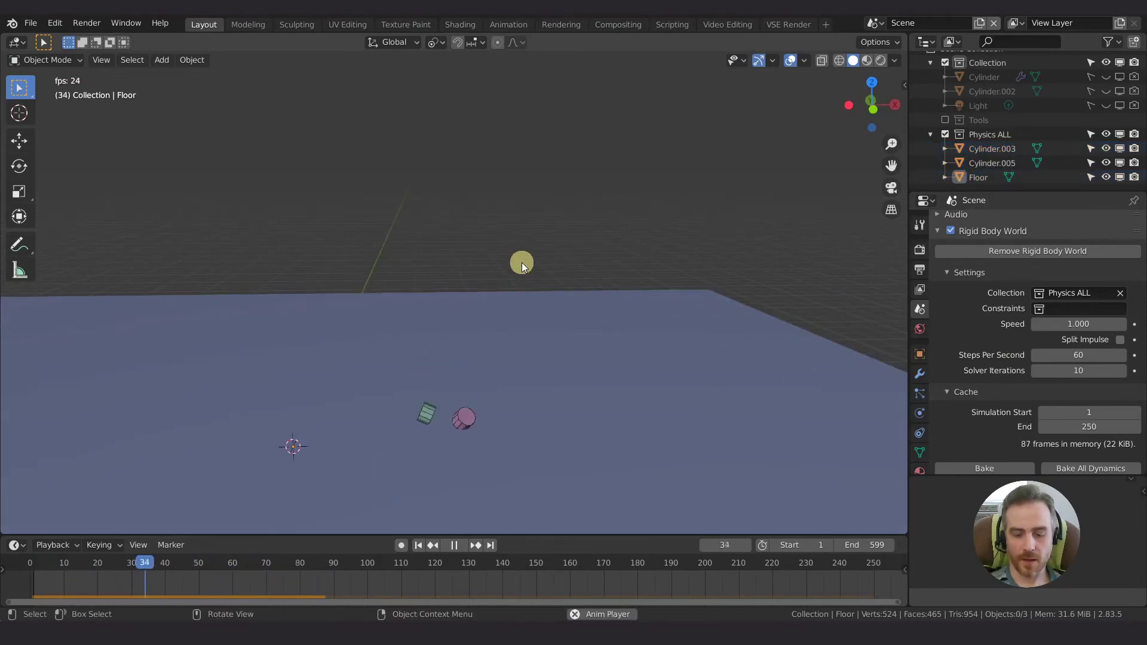
pyautogui.hotkey('shift', 'Left')
pyautogui.press('space')
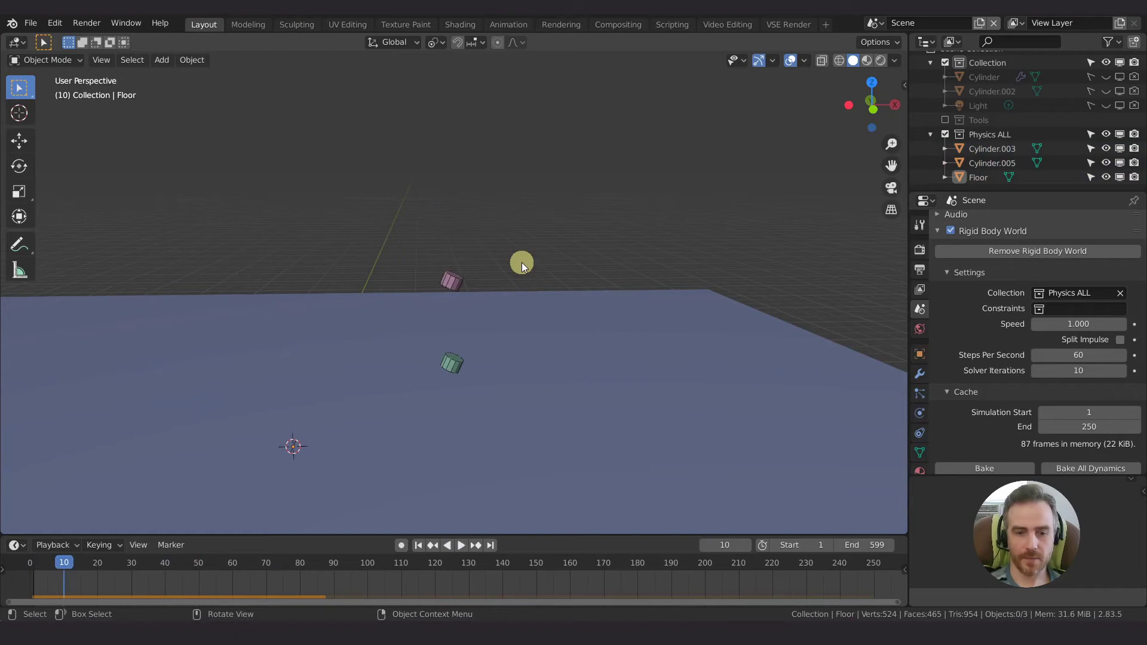
pyautogui.press('space')
pyautogui.press('space')
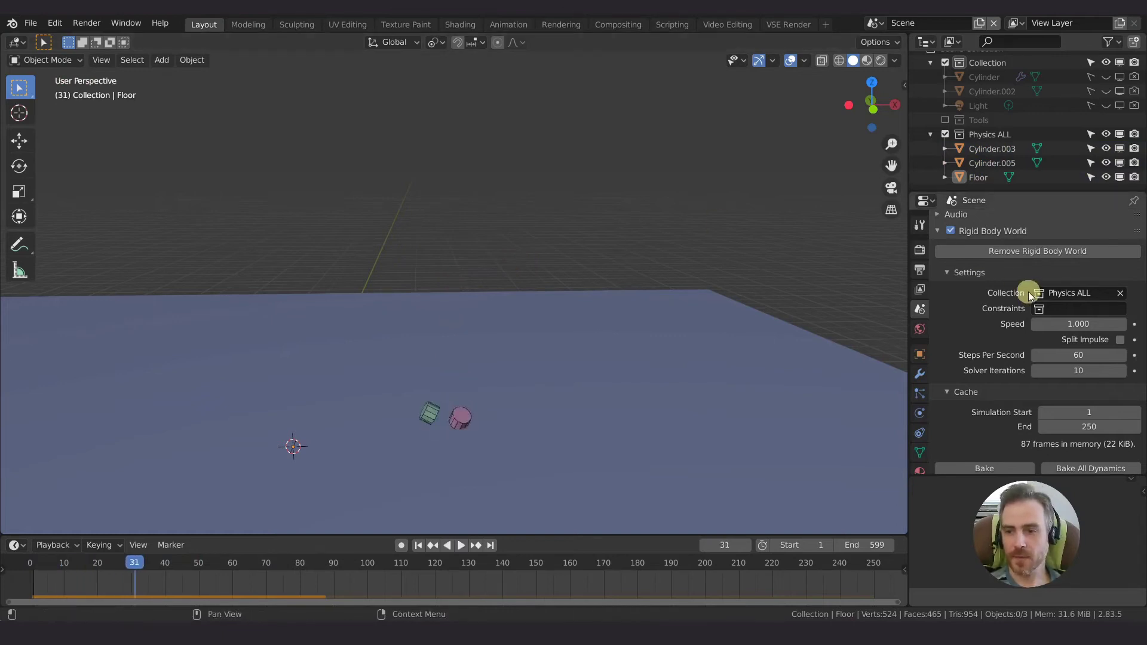
# - Switch the Rigid Body World back to its original collection and replay from frame 1
pyautogui.click(1028, 293)
pyautogui.click(1043, 404)
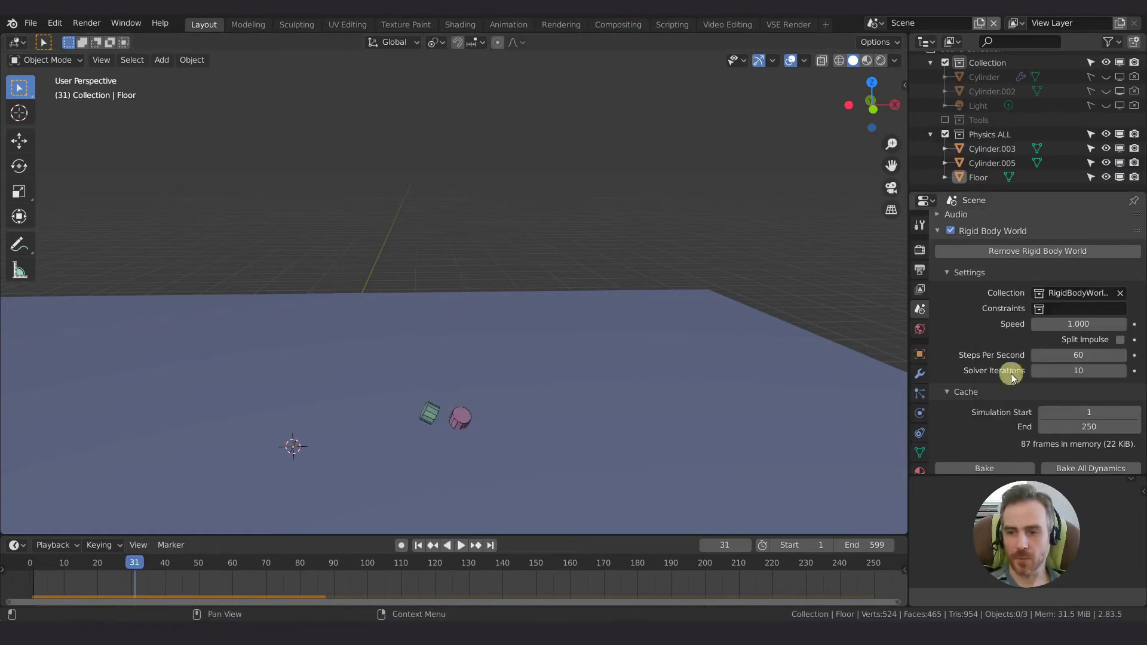
pyautogui.hotkey('shift', 'Left')
pyautogui.press('space')
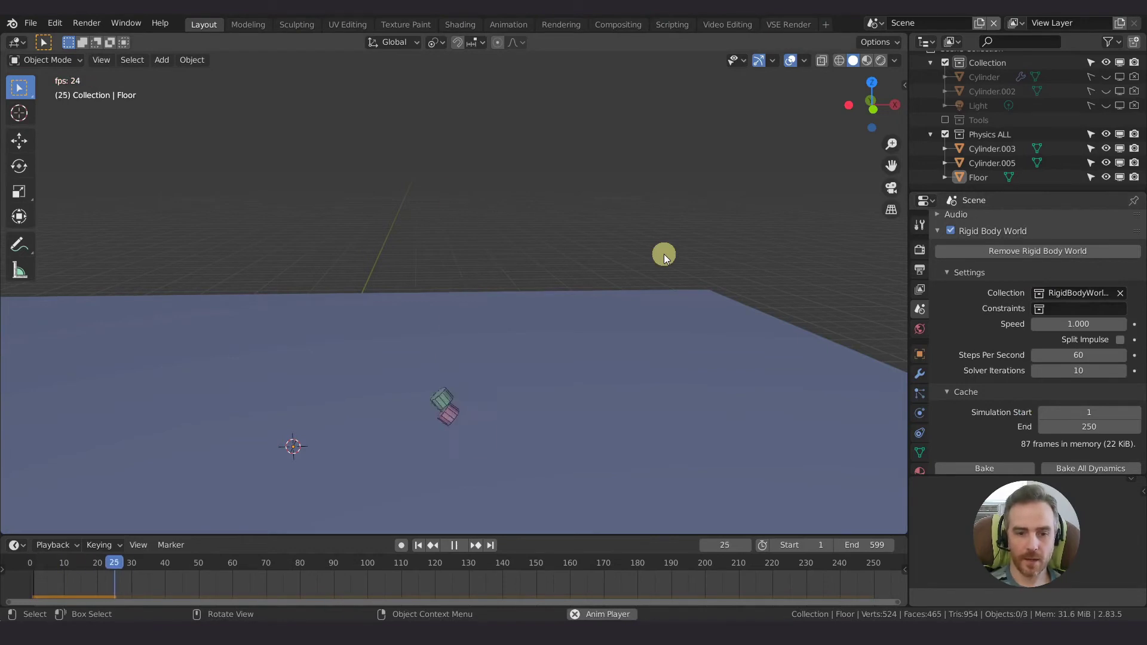
pyautogui.press('space')
pyautogui.hotkey('shift', 'Left')
pyautogui.press('space')
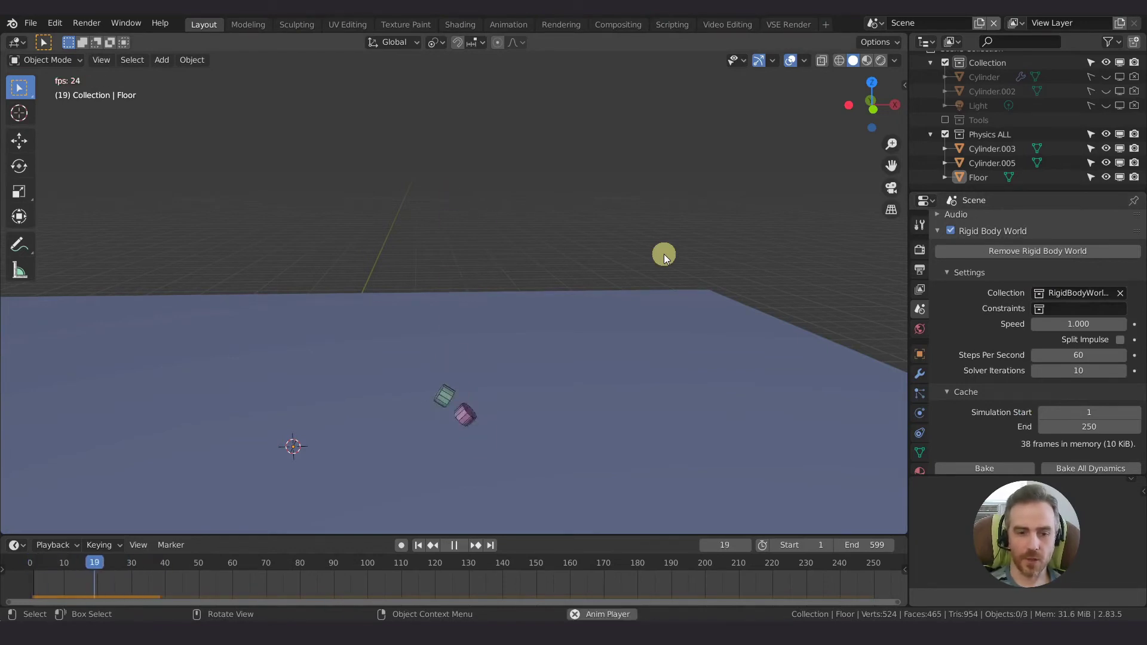
pyautogui.hotkey('shift', 'Left')
pyautogui.press('space')
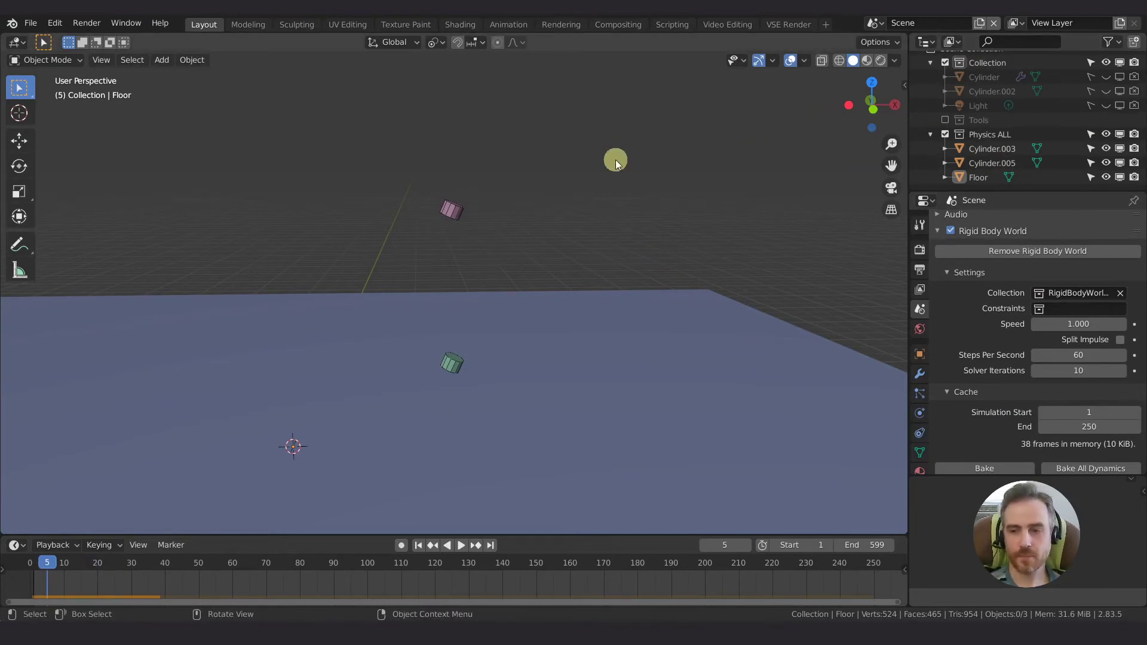
# - Set the Rigid Body World to Physics ALL again, test it, and make that collection active
pyautogui.click(1039, 293)
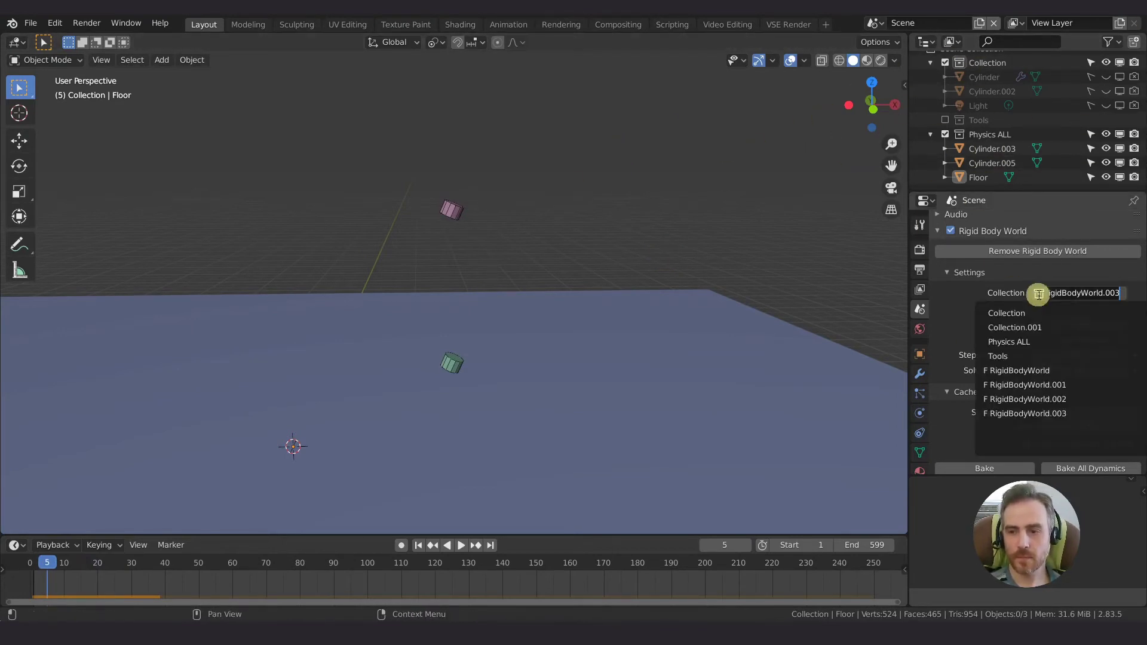
pyautogui.click(1040, 343)
pyautogui.press('space')
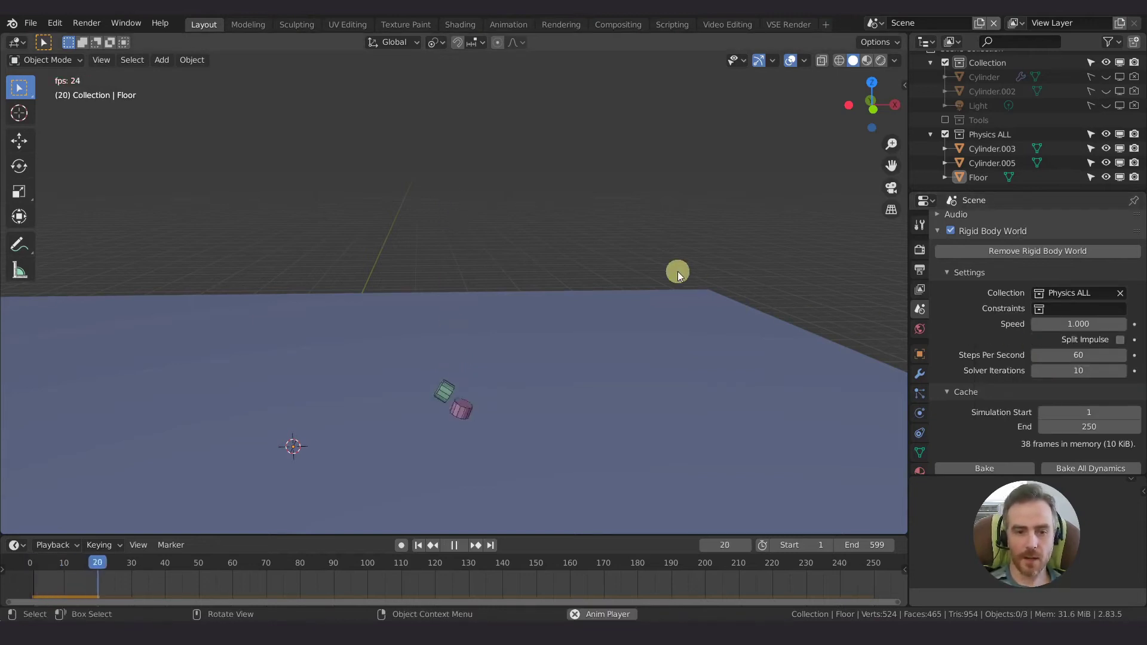
pyautogui.press('space')
pyautogui.hotkey('shift', 'Left')
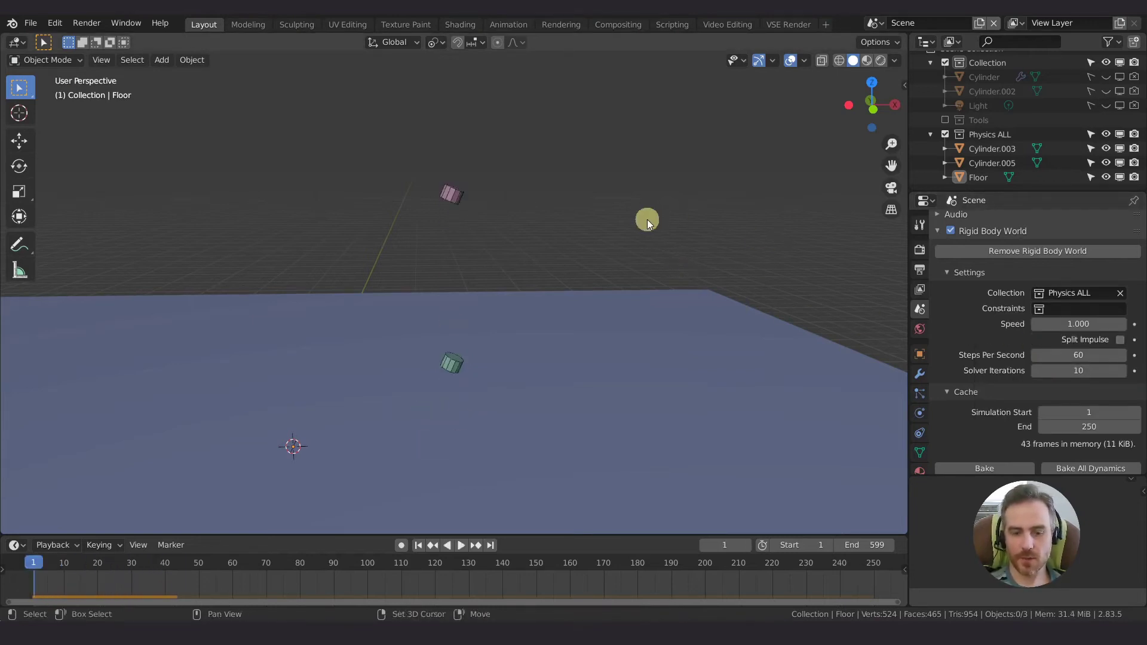
pyautogui.click(989, 133)
# - Create two child collections, Physics ALL 1 and Physics ALL 2, inside Physics ALL
pyautogui.rightClick(989, 132)
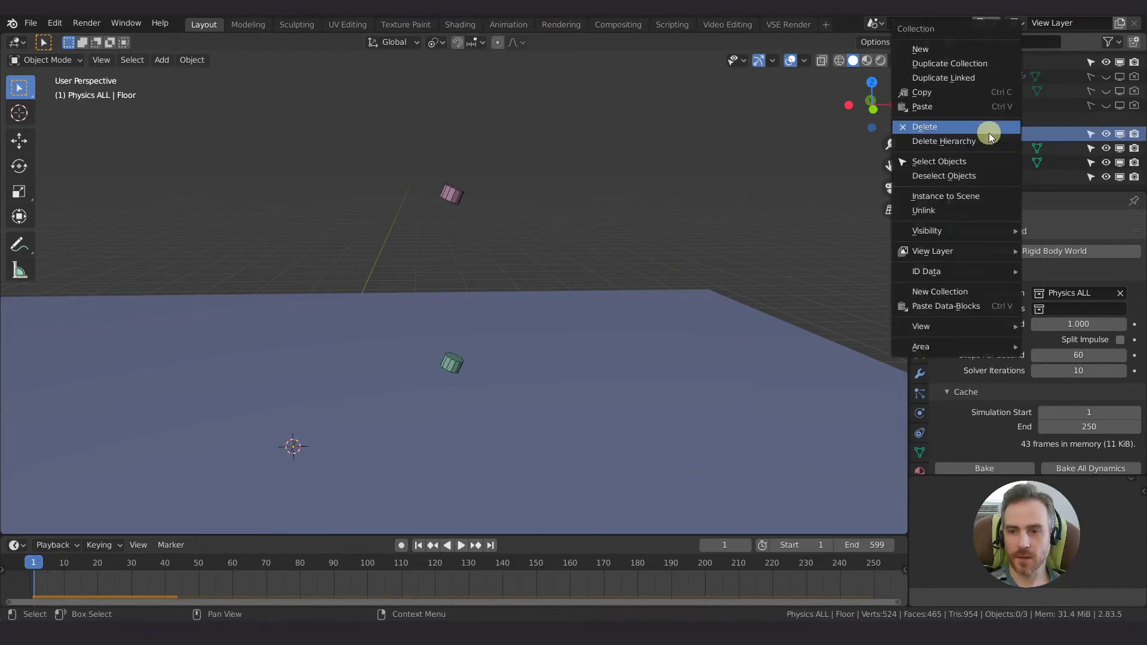
pyautogui.click(930, 48)
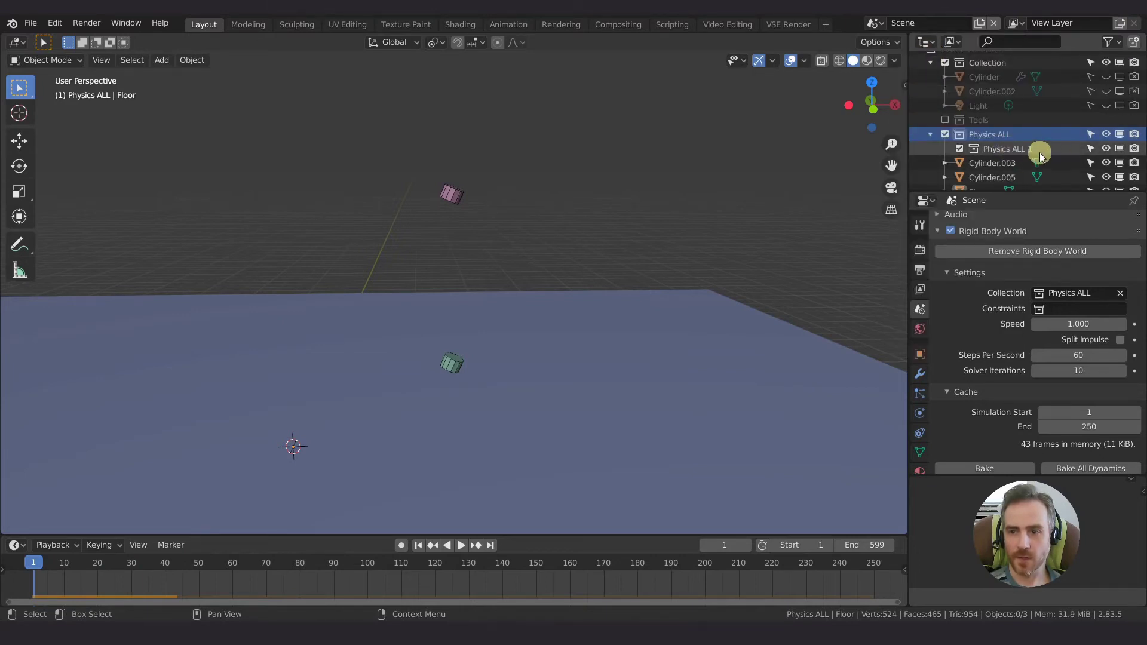
pyautogui.rightClick(975, 134)
pyautogui.click(975, 133)
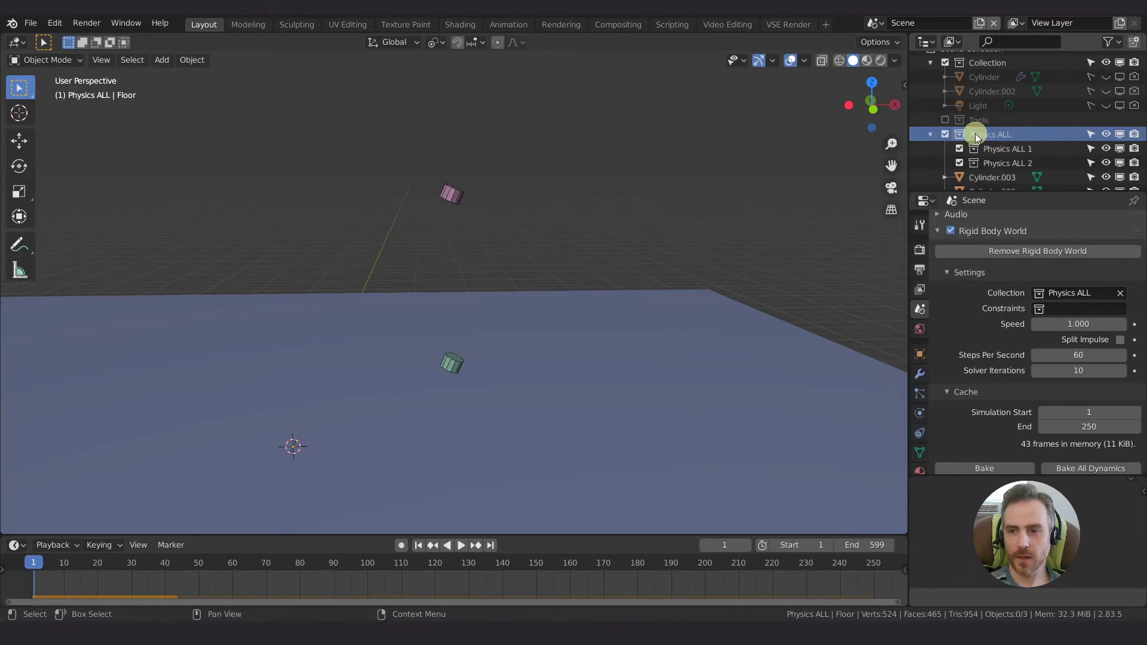
pyautogui.scroll(-1, 992, 160)
pyautogui.scroll(-1, 992, 160)
# - Move Cylinder.005 into Physics ALL 1 and Cylinder.003 plus the Floor into Physics ALL 2
pyautogui.click(451, 196)
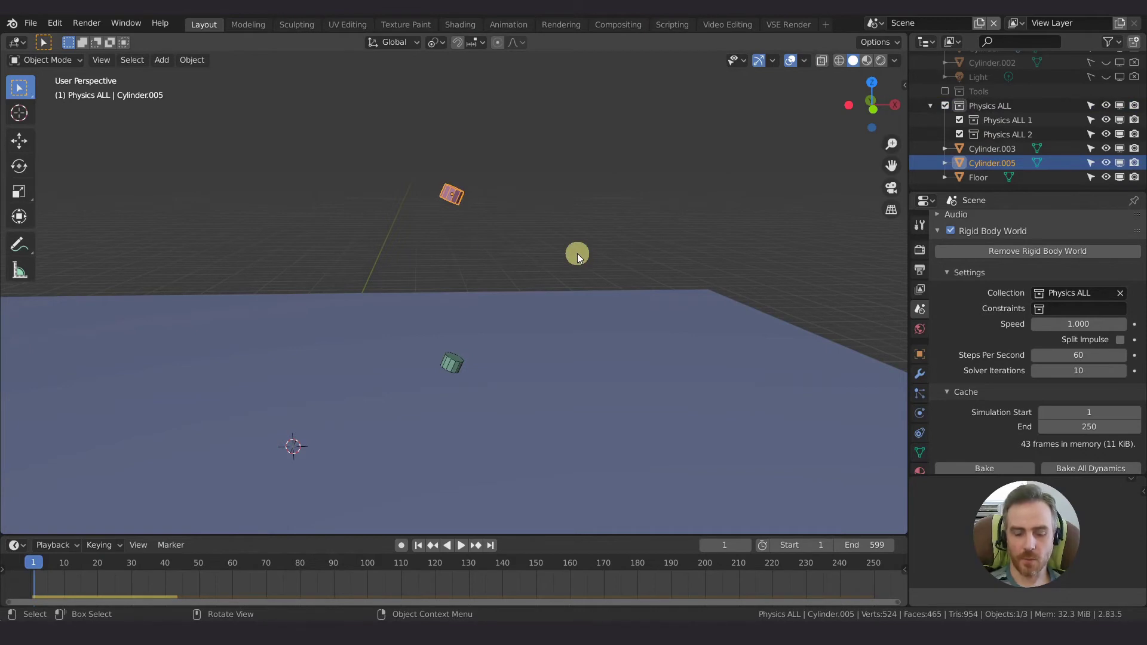
pyautogui.press('m')
pyautogui.moveTo(551, 230)
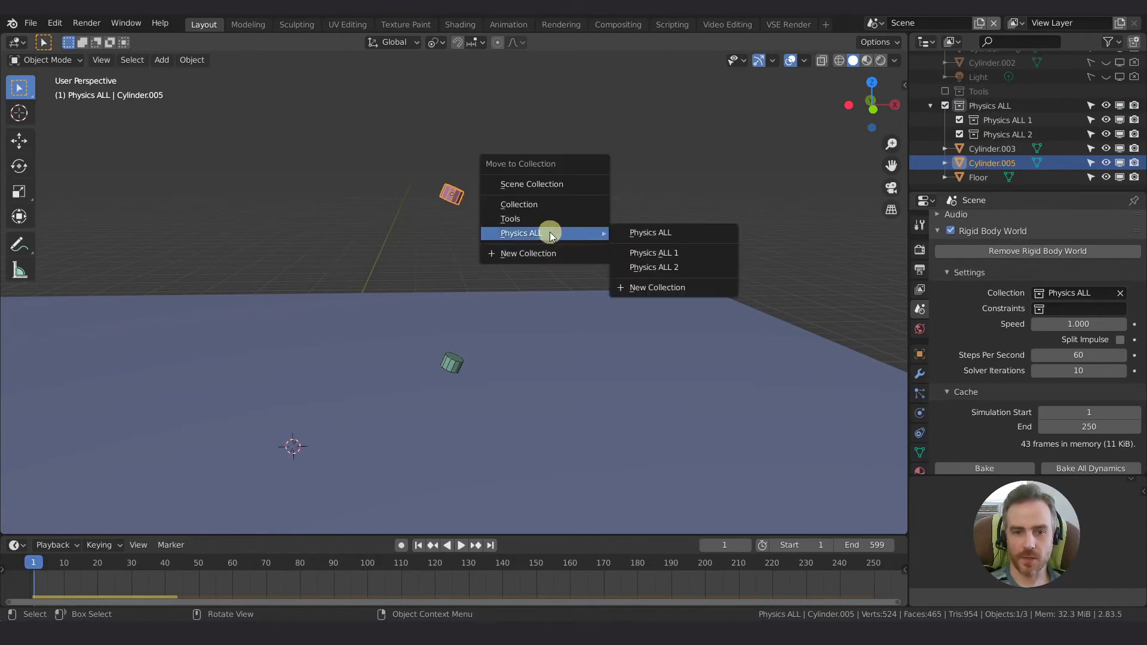
pyautogui.click(672, 254)
pyautogui.click(450, 365)
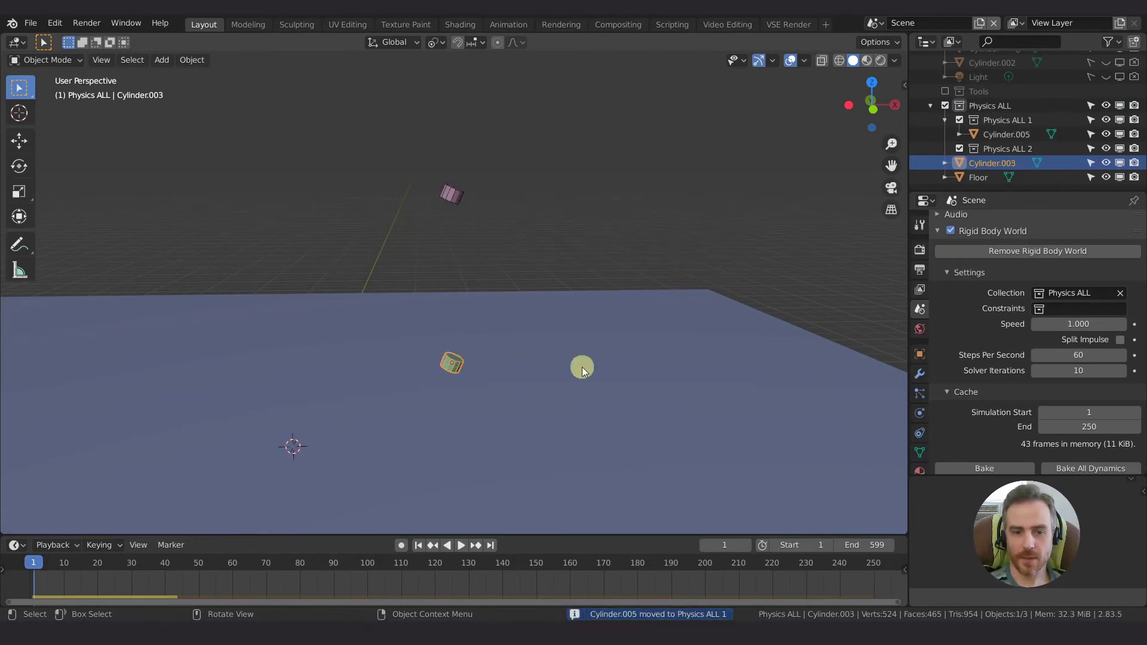
pyautogui.keyDown('shift'); pyautogui.click(601, 364); pyautogui.keyUp('shift')
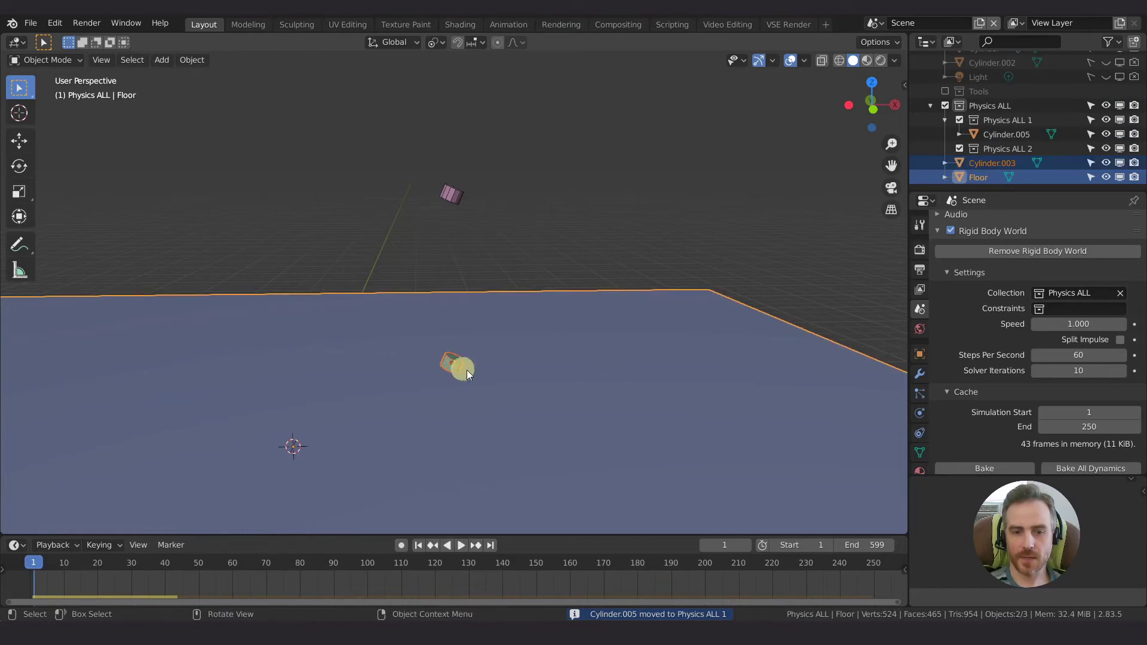
pyautogui.press('m')
pyautogui.moveTo(547, 361)
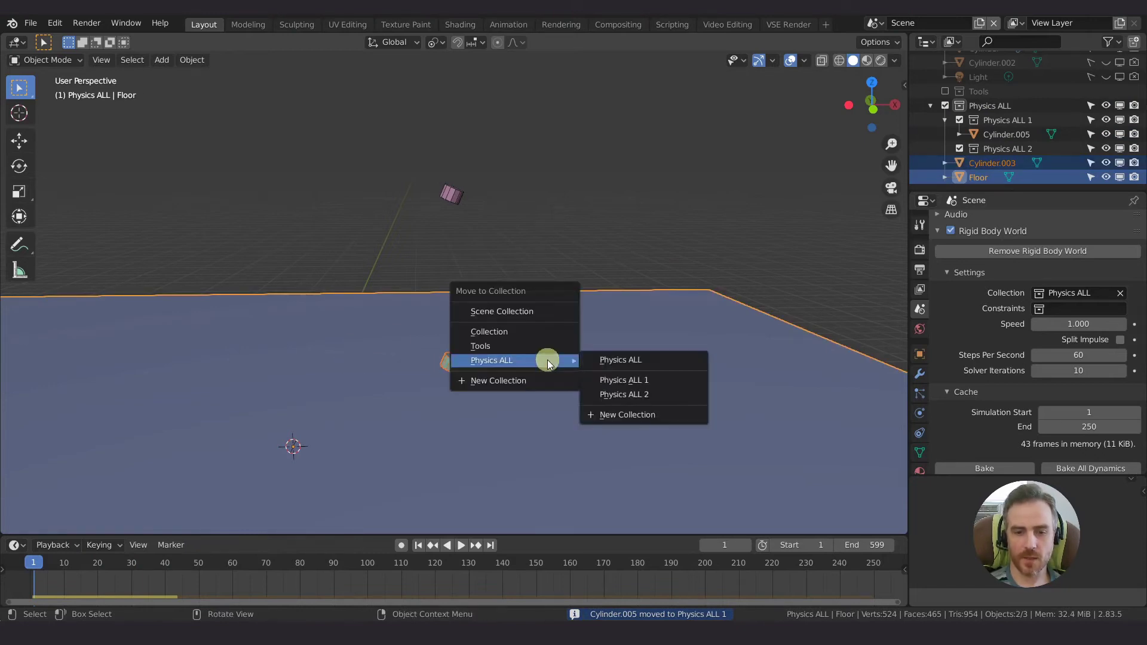
pyautogui.click(636, 393)
# - Play the simulation with the split collections, then rewind to frame 1
pyautogui.press('space')
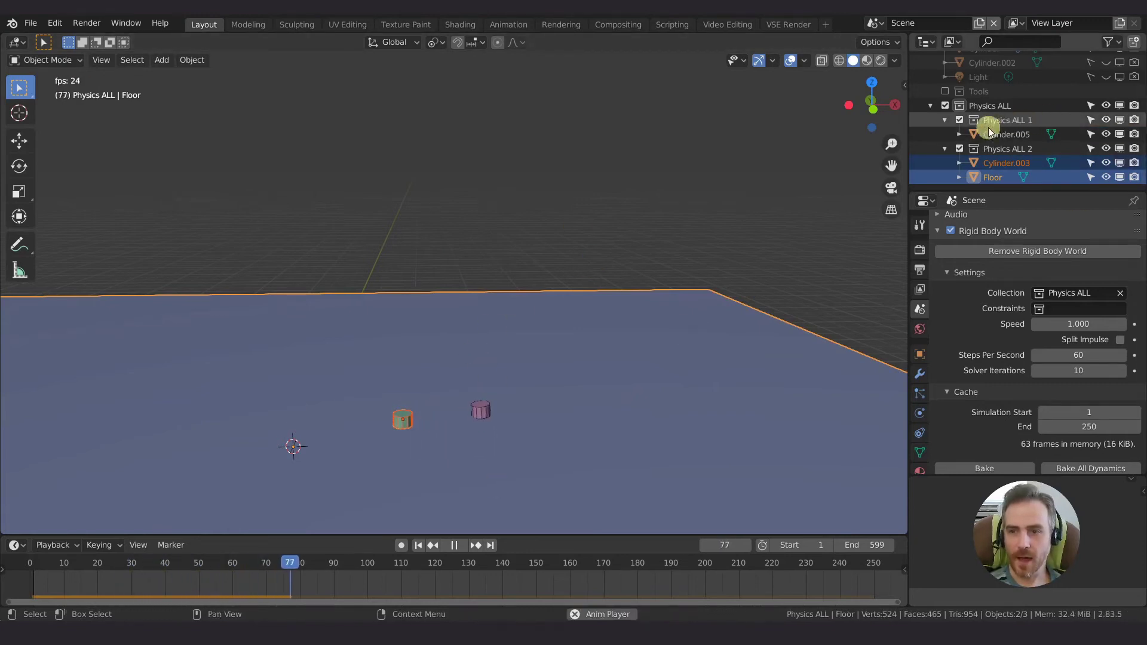
pyautogui.click(995, 109)
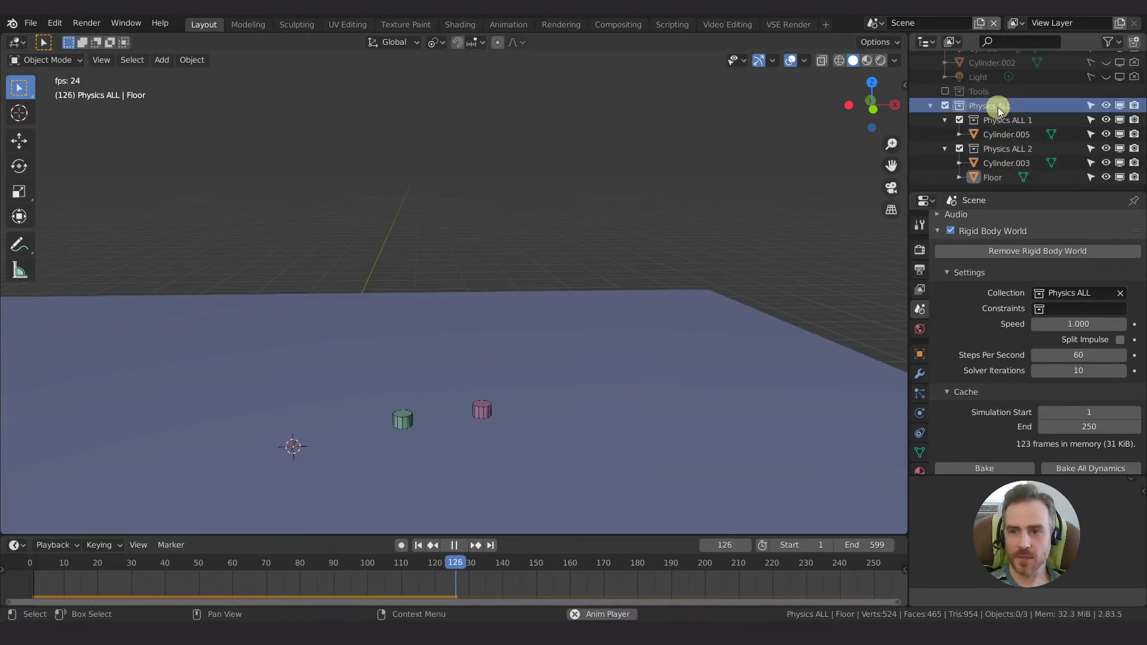
pyautogui.press('space')
pyautogui.hotkey('shift', 'Left')
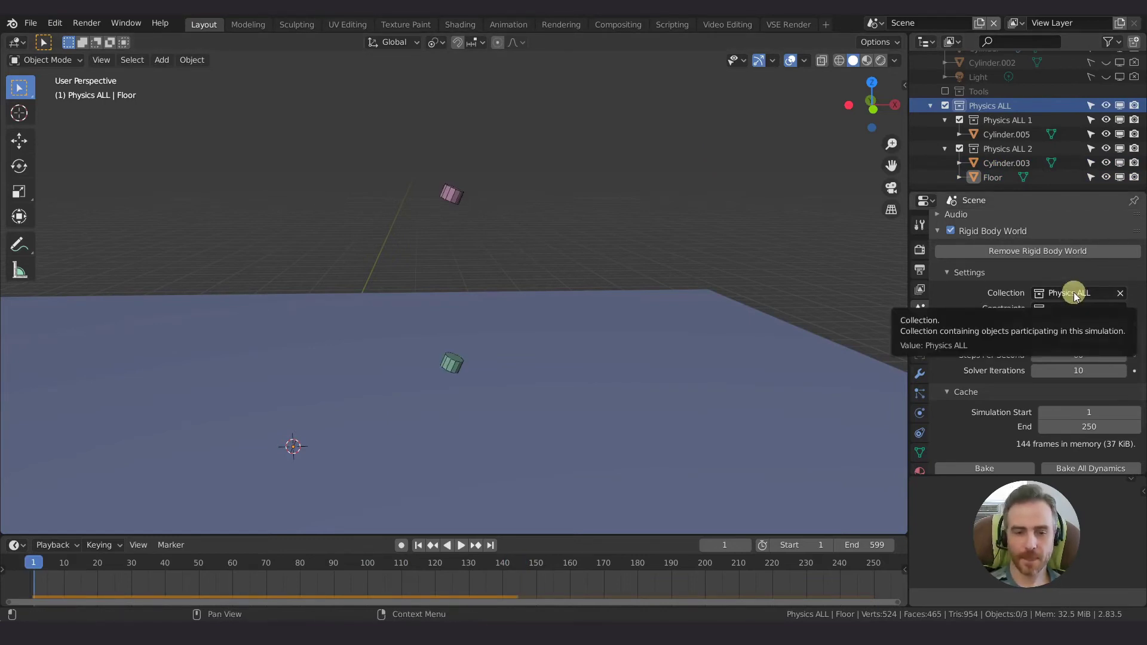
pyautogui.click(1040, 293)
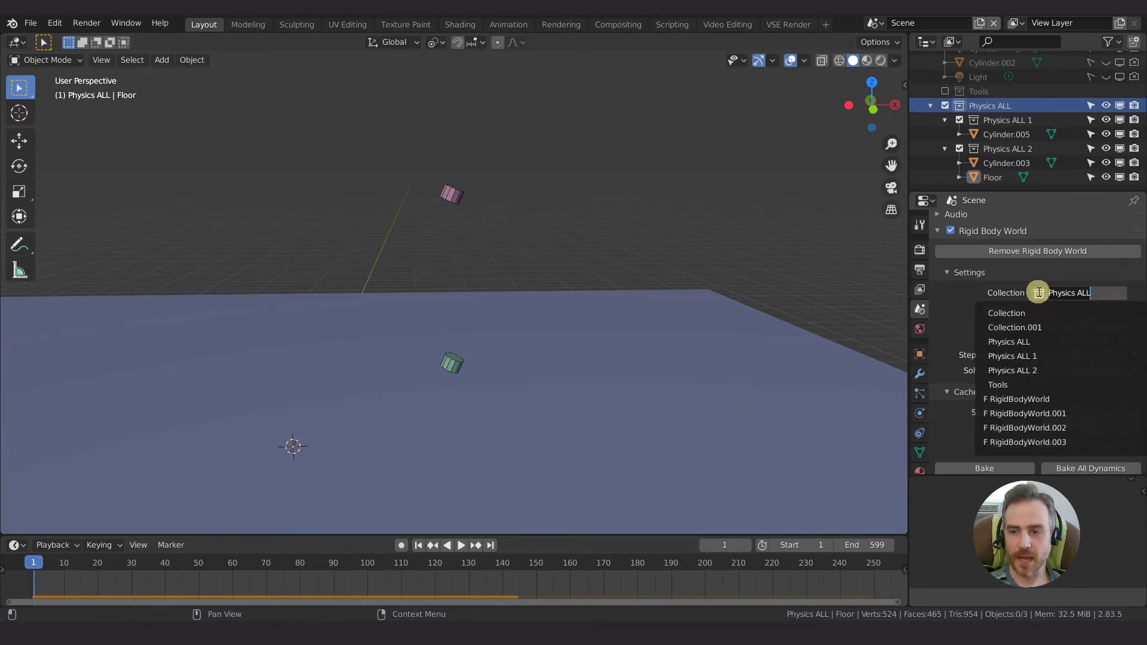
# - Use Physics ALL 1 as the Rigid Body World collection, test-play, rewind, and select Cylinder.005
pyautogui.click(1032, 357)
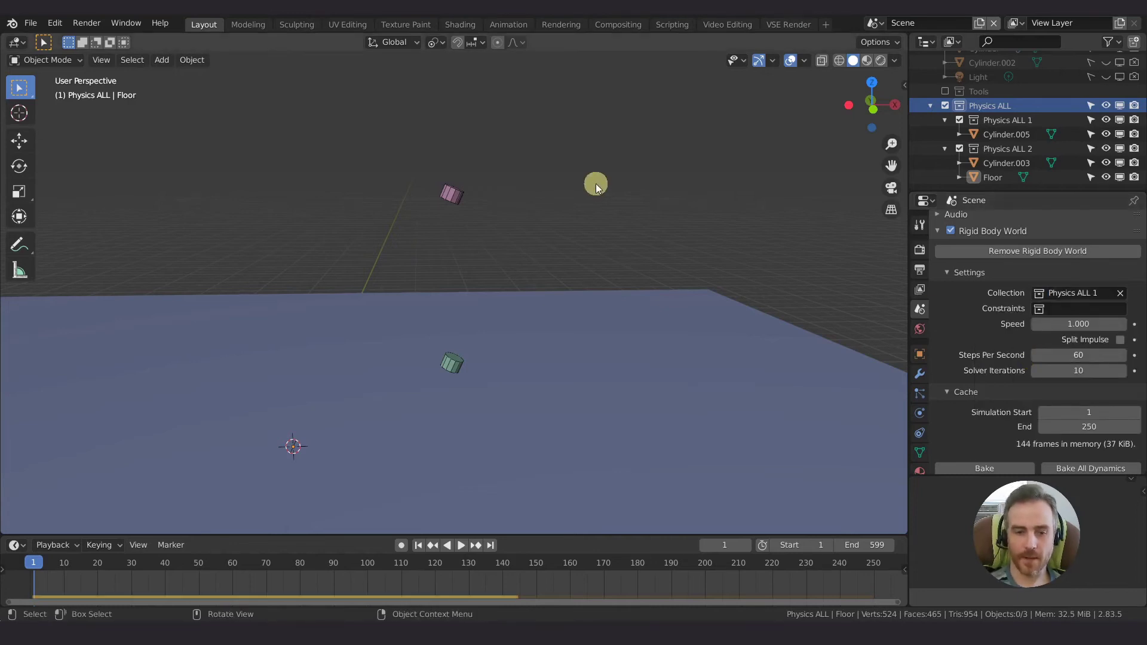
pyautogui.press('space')
pyautogui.press('space')
pyautogui.scroll(-5, 518, 300)
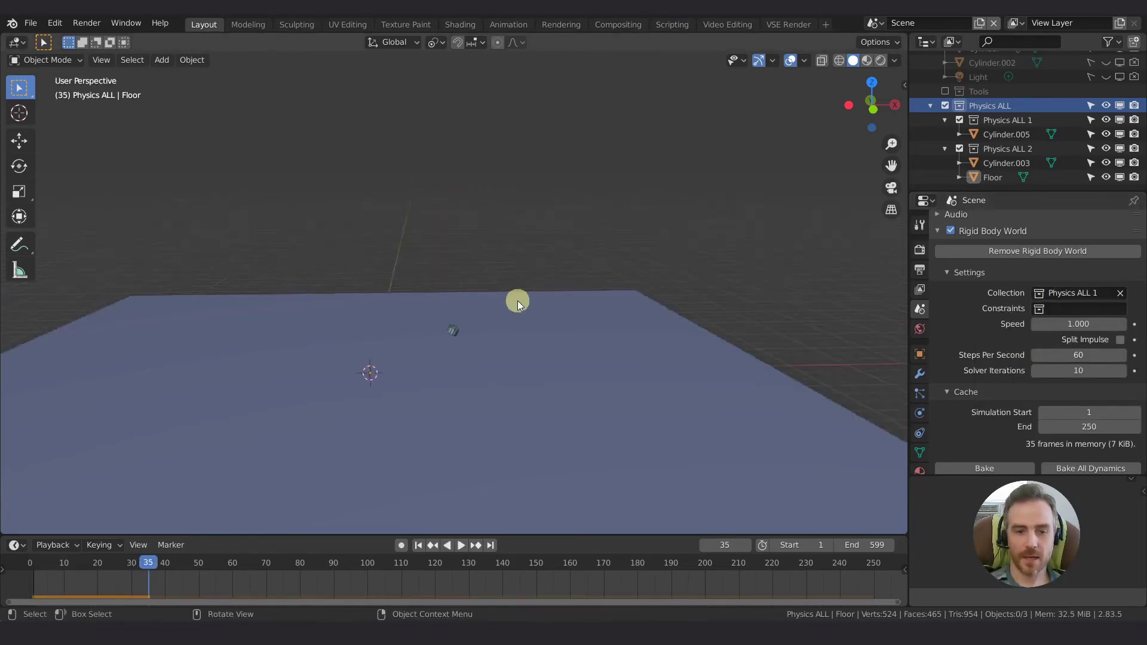
pyautogui.scroll(5, 517, 297)
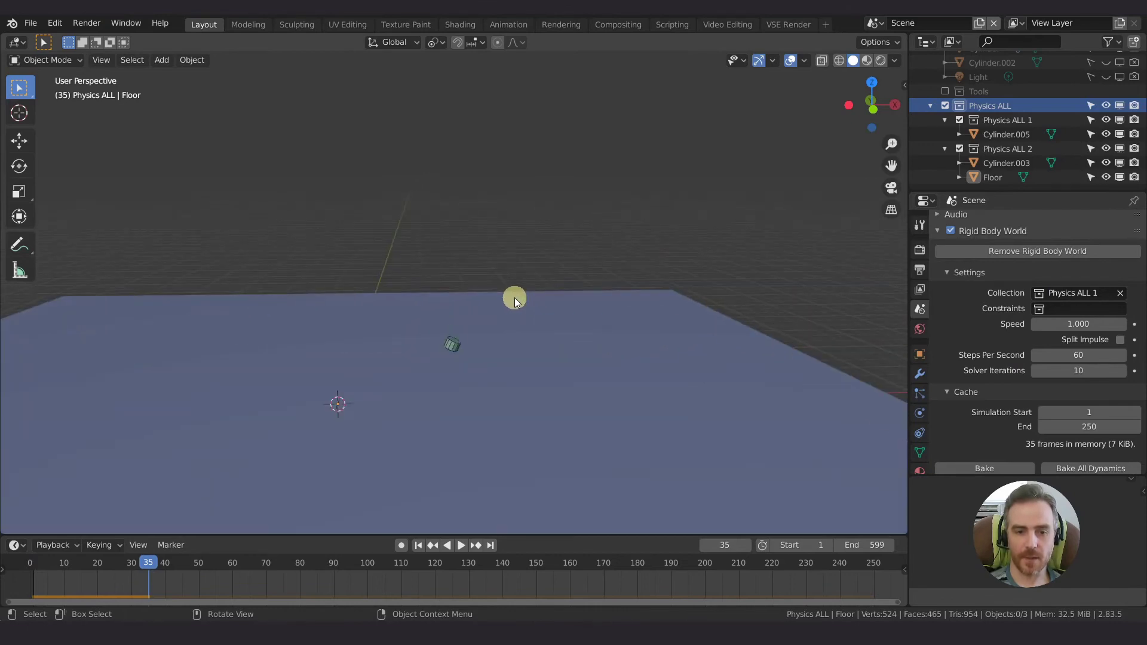
pyautogui.hotkey('shift', 'Left')
pyautogui.click(452, 221)
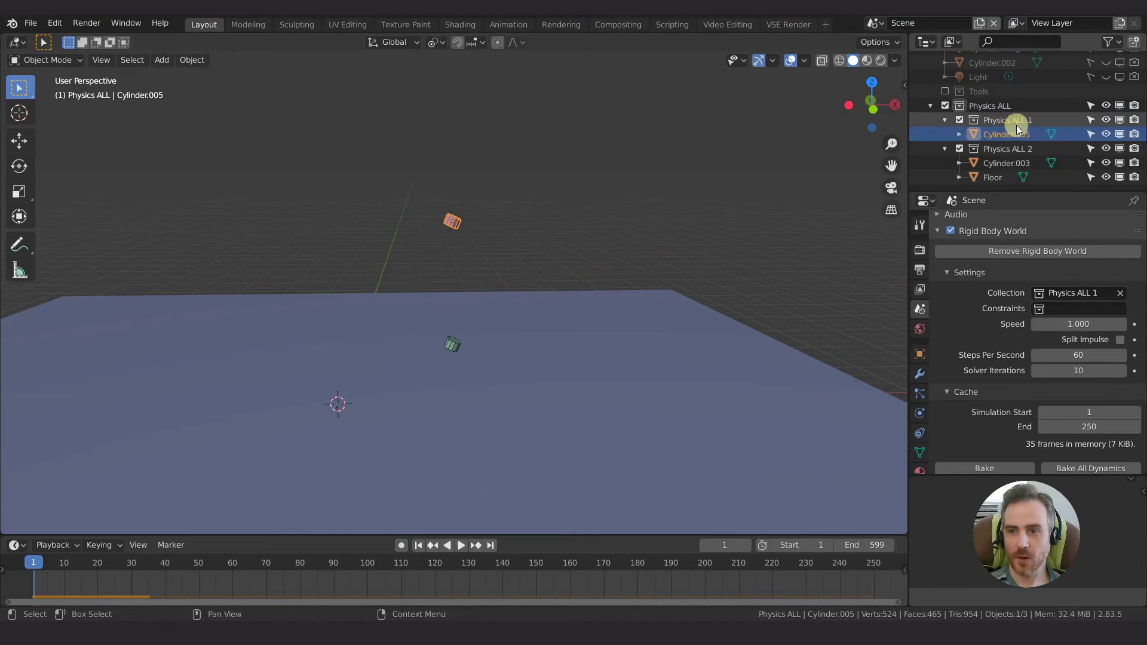
# - Set the Rigid Body World to Physics ALL 2, play, and inspect Cylinder.003's rigid body settings
pyautogui.click(1042, 292)
pyautogui.click(1016, 372)
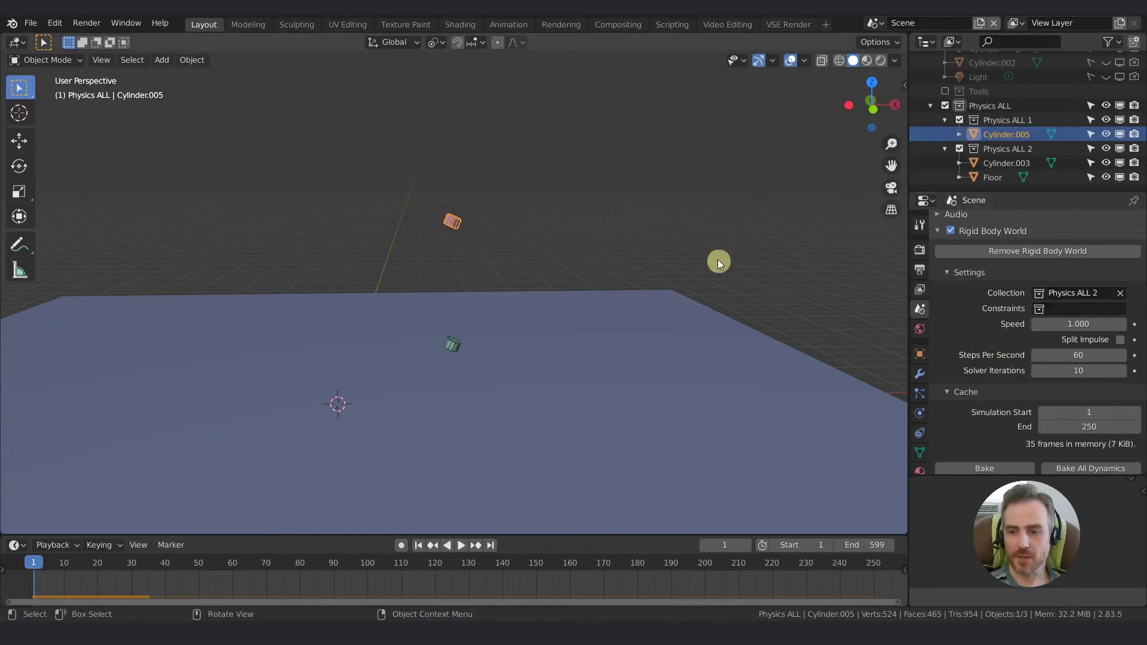
pyautogui.press('space')
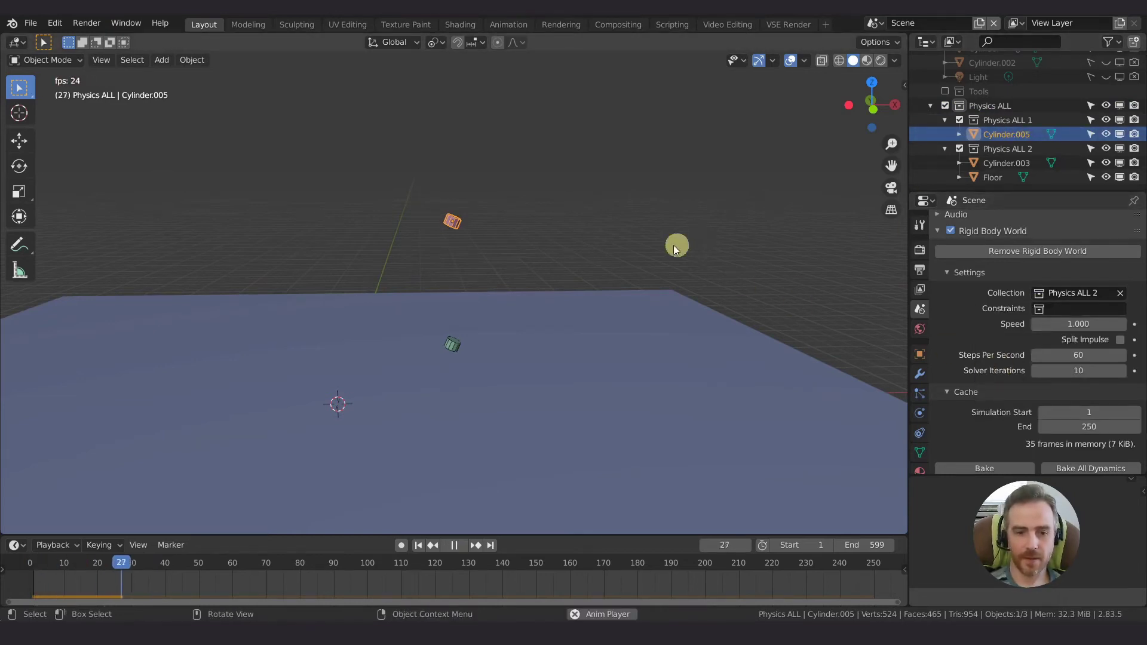
pyautogui.press('space')
pyautogui.click(457, 345)
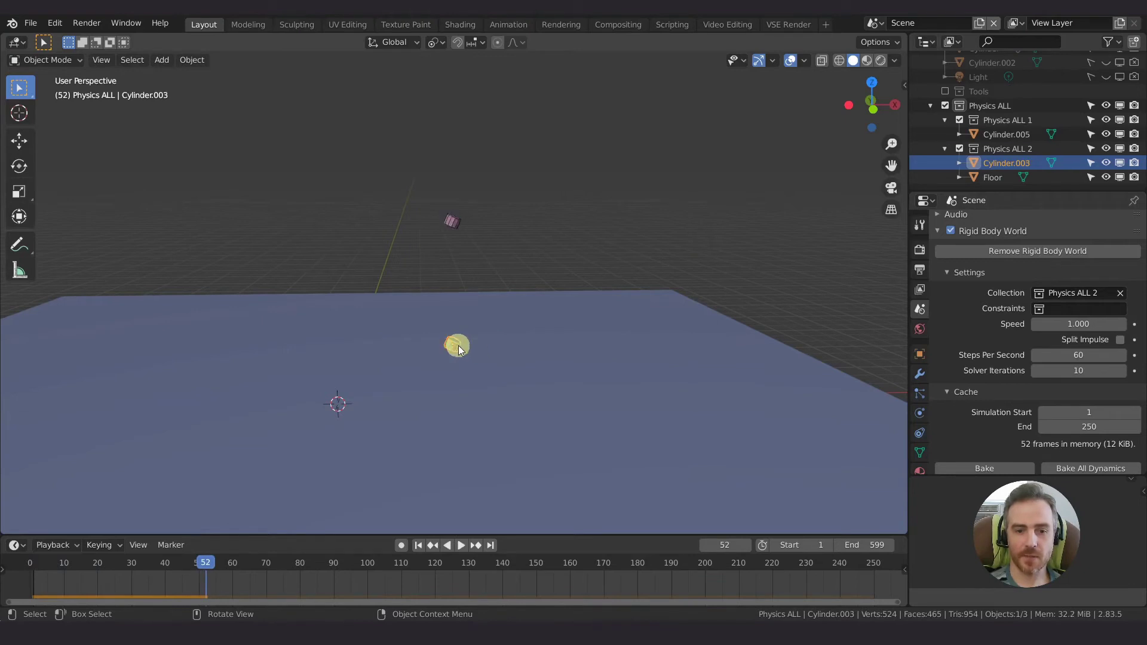
pyautogui.click(918, 414)
pyautogui.scroll(-8, 1129, 418)
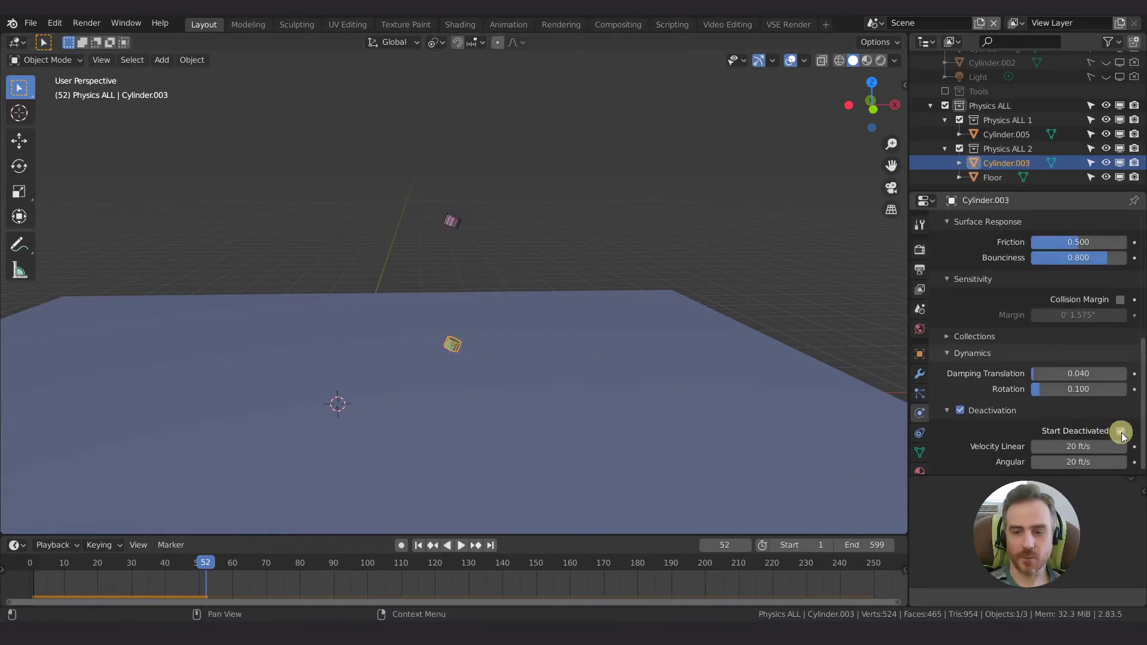
# - Return the Rigid Body World to Physics ALL, replay from frame 1, and select all three objects
pyautogui.click(919, 310)
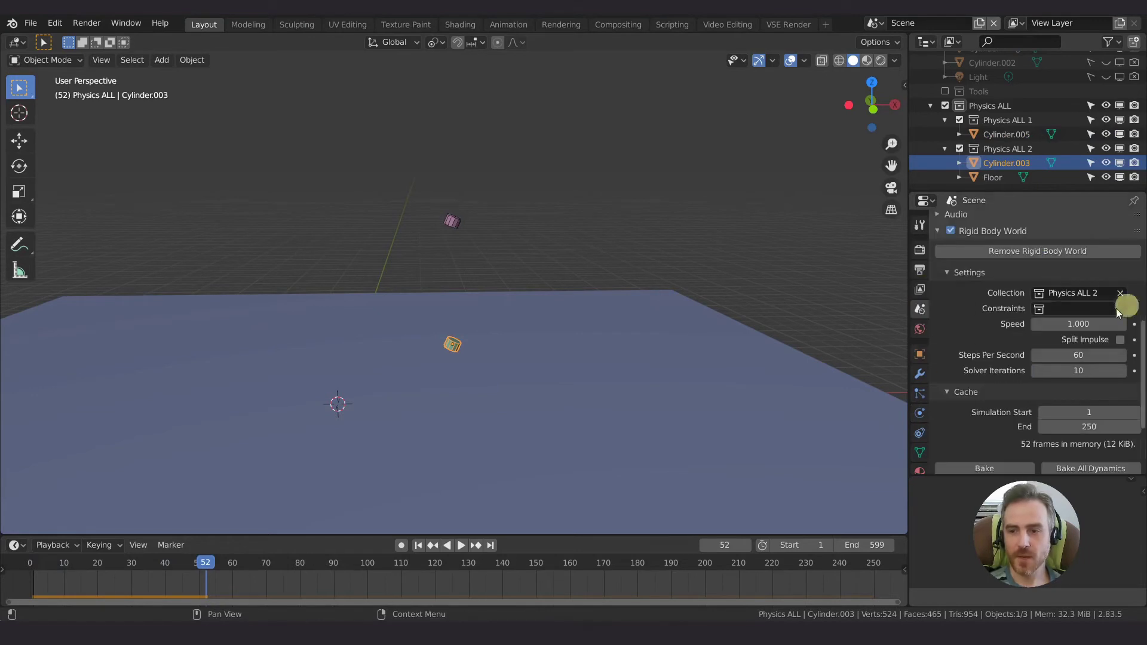
pyautogui.click(1081, 309)
pyautogui.hotkey('shift', 'Left')
pyautogui.press('space')
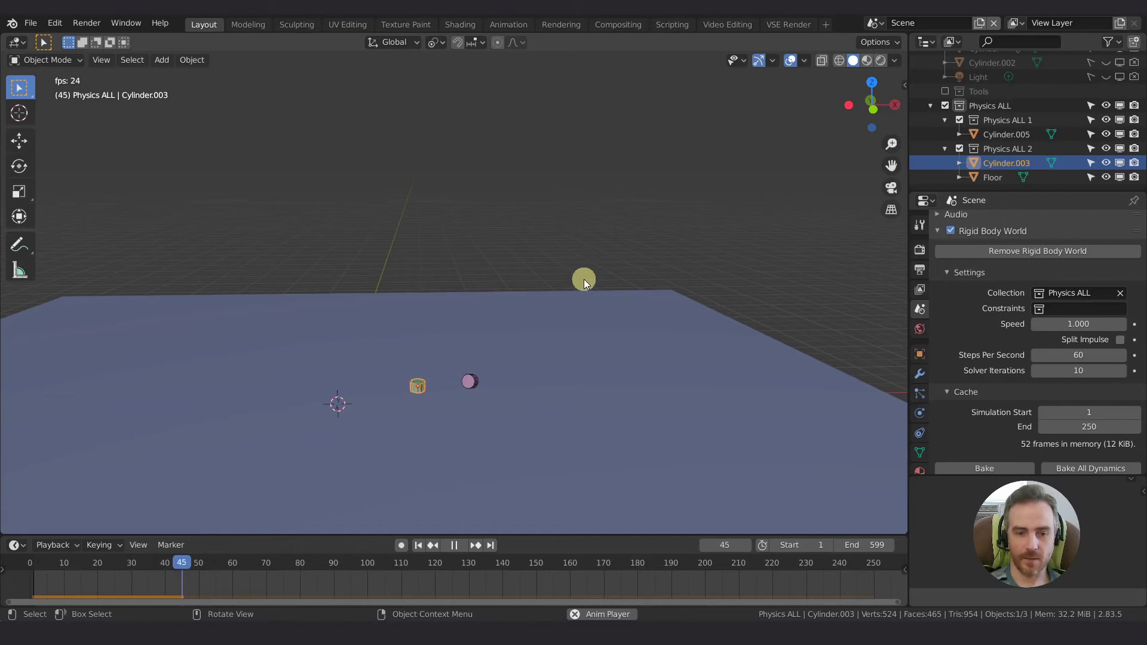
pyautogui.press('space')
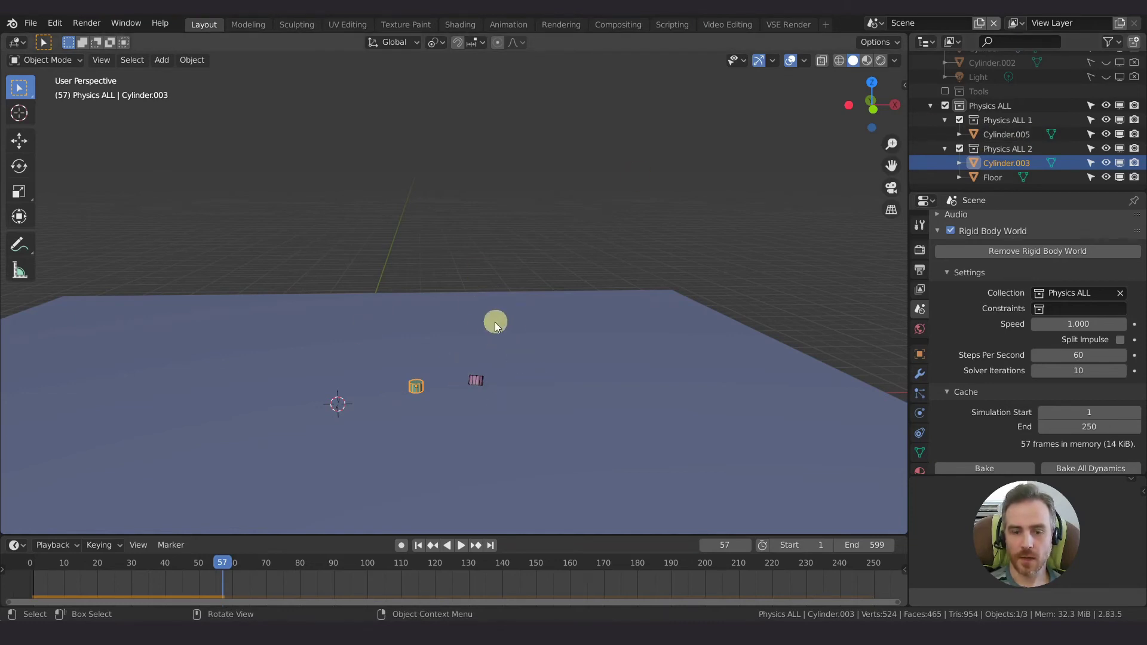
pyautogui.press('a')
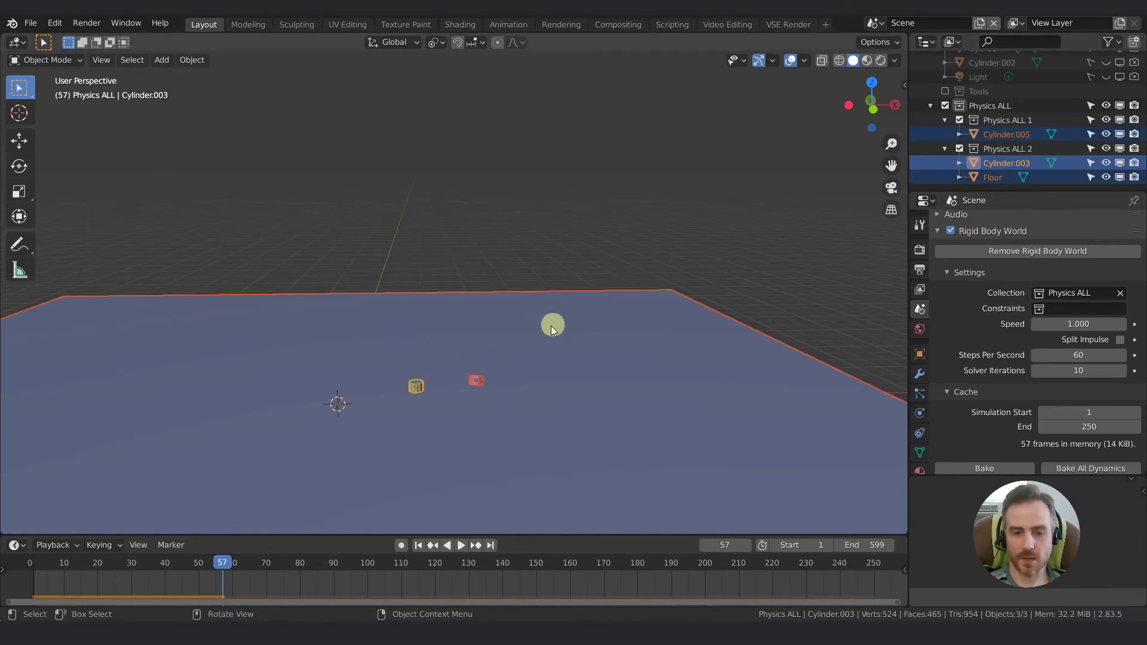
# - Move the three selected objects into Physics ALL 1 and replay the simulation from frame 1
pyautogui.press('m')
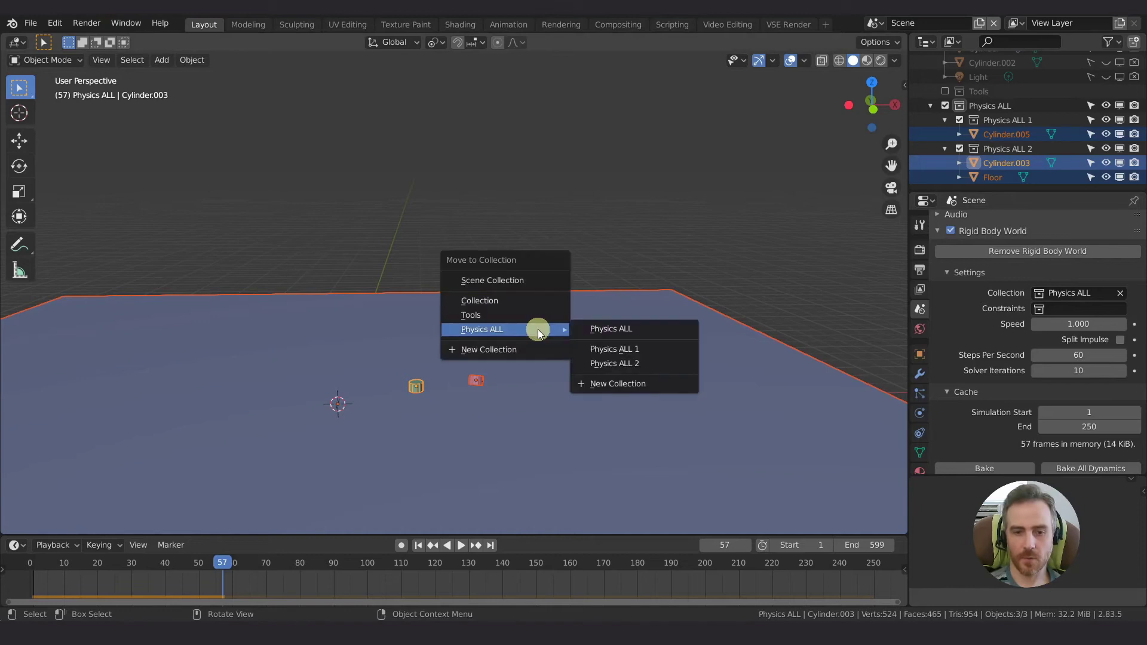
pyautogui.click(628, 347)
pyautogui.hotkey('shift', 'Left')
pyautogui.press('space')
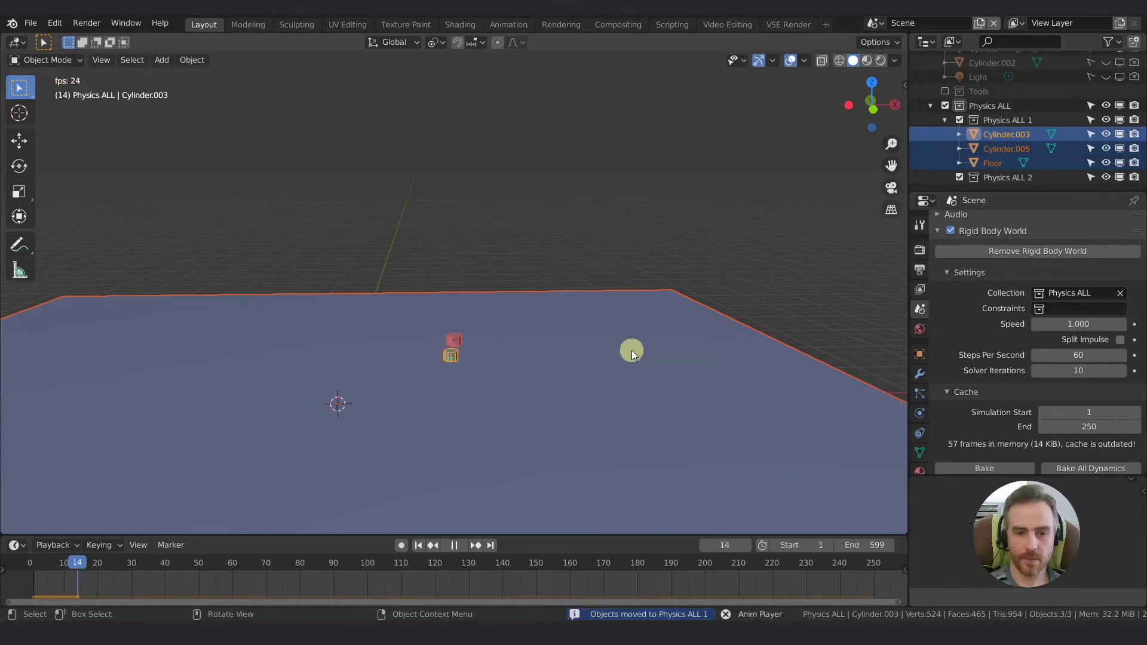
pyautogui.press('space')
pyautogui.hotkey('shift', 'Left')
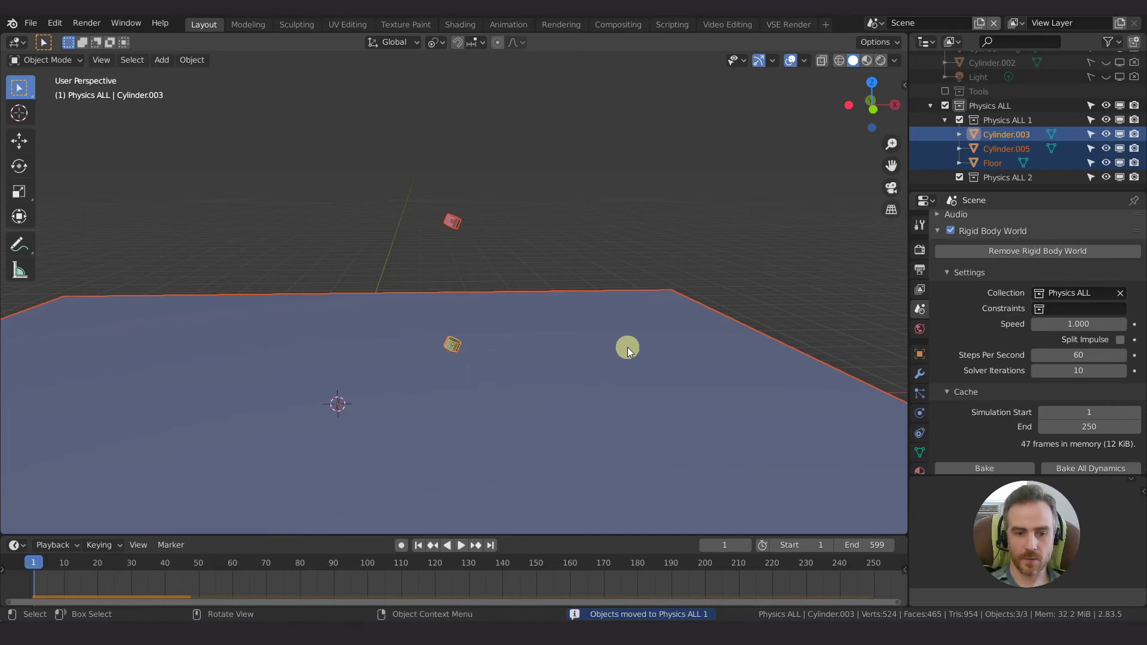
pyautogui.press('space')
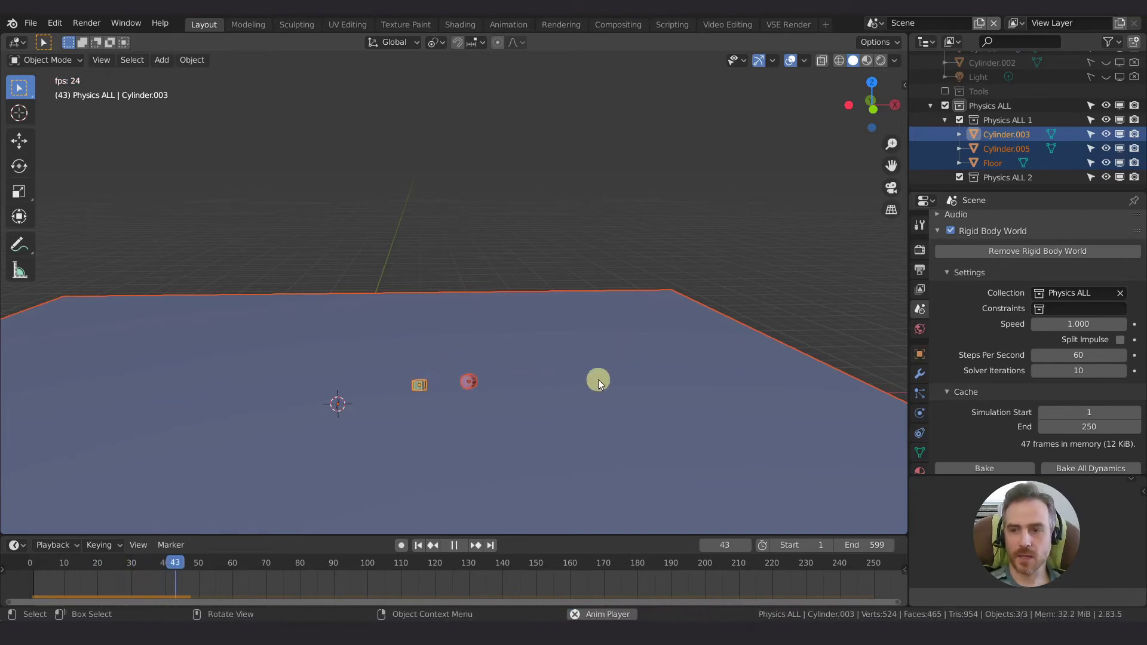
pyautogui.press('space')
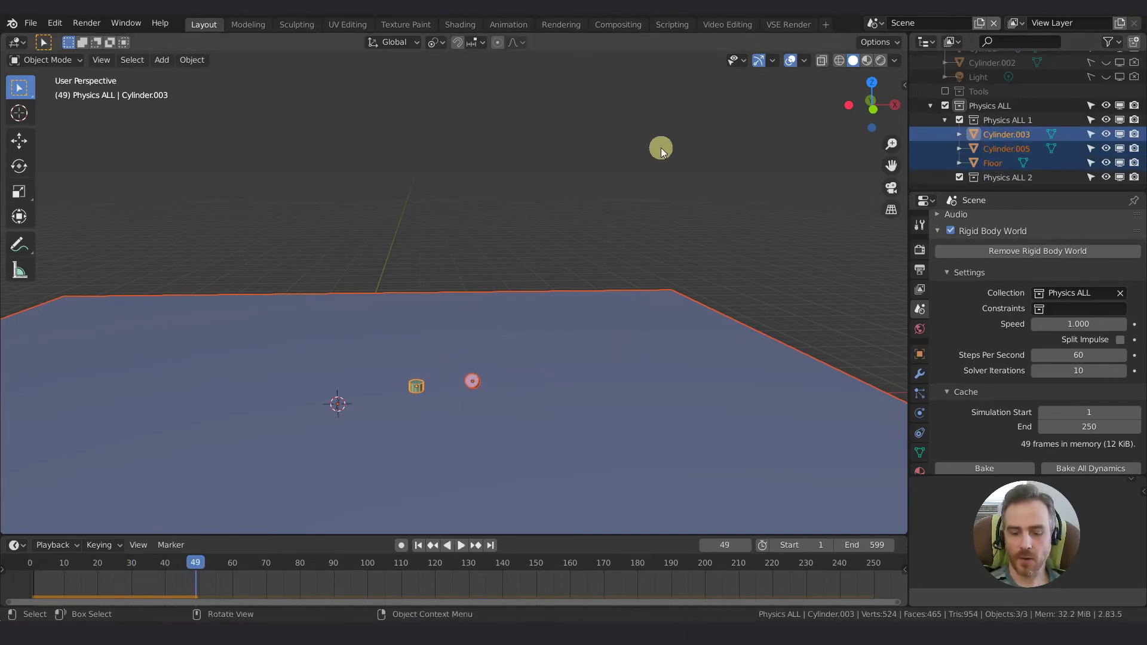
pyautogui.hotkey('shift', 'Left')
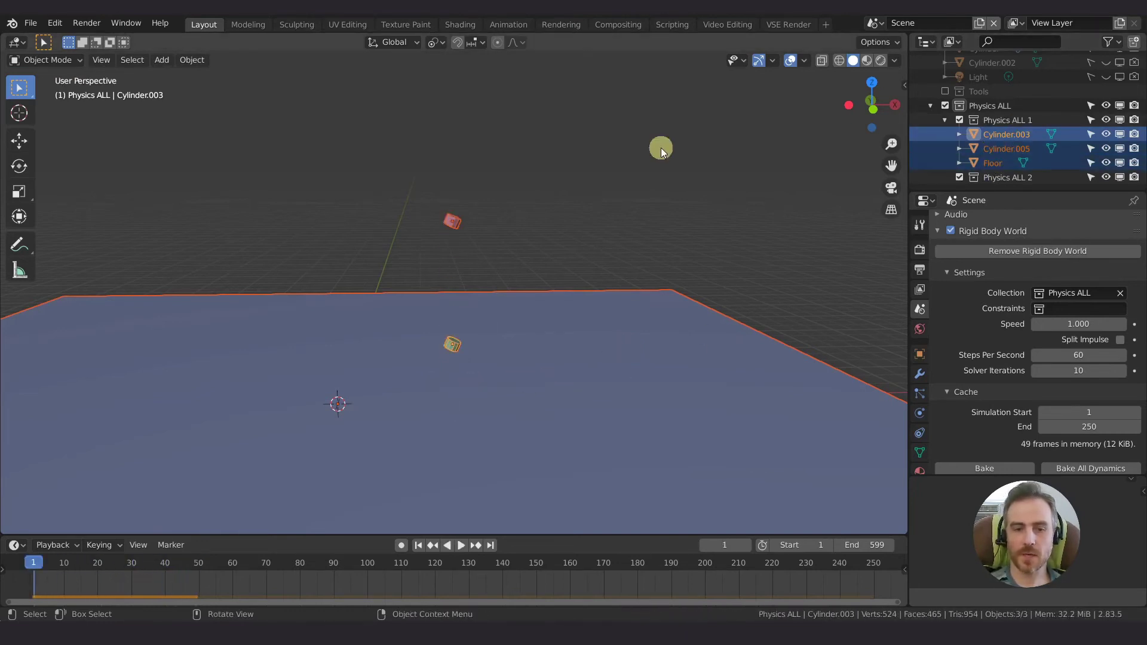
# - Switch the Rigid Body World collection to Physics ALL 2 and test the playback
pyautogui.click(1039, 293)
pyautogui.click(1015, 370)
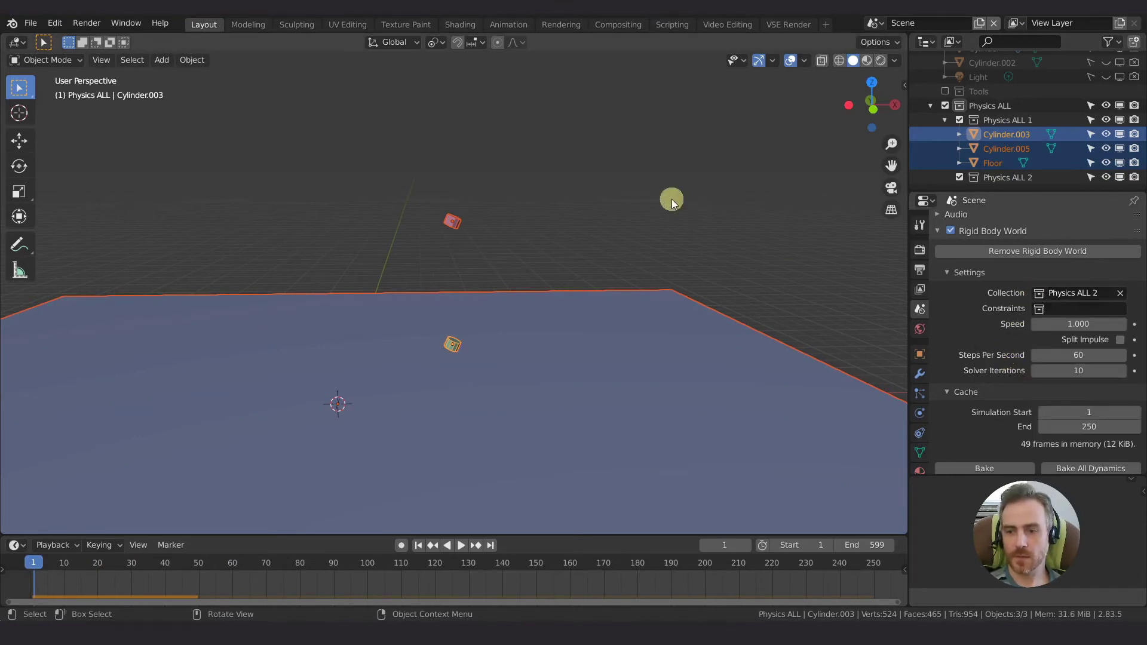
pyautogui.press('space')
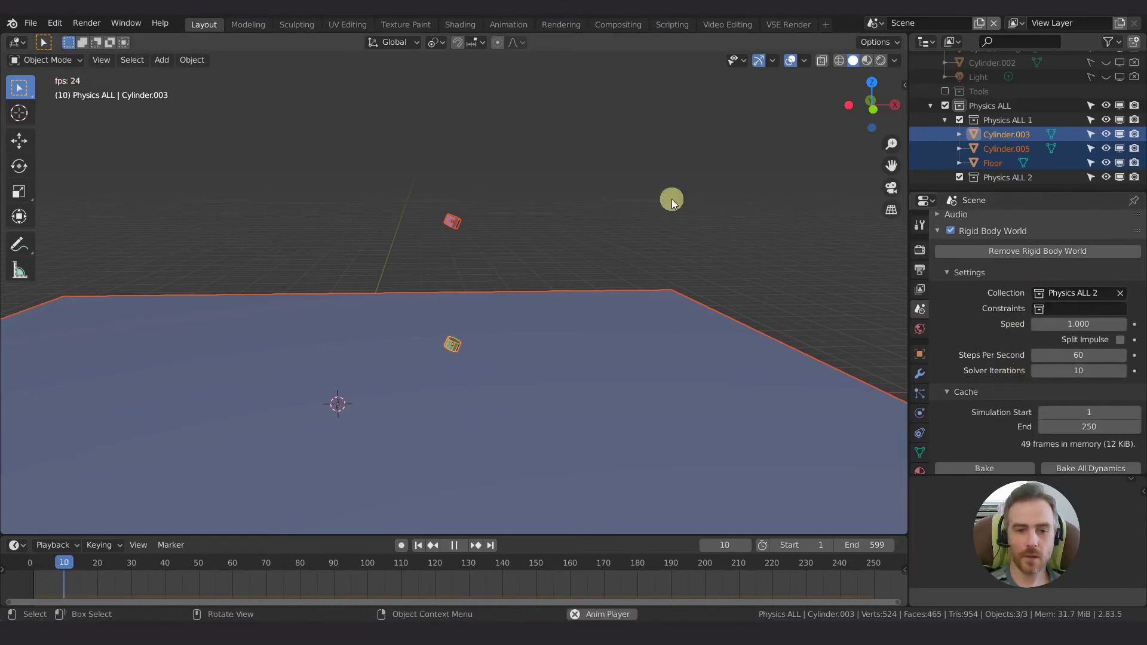
pyautogui.press('space')
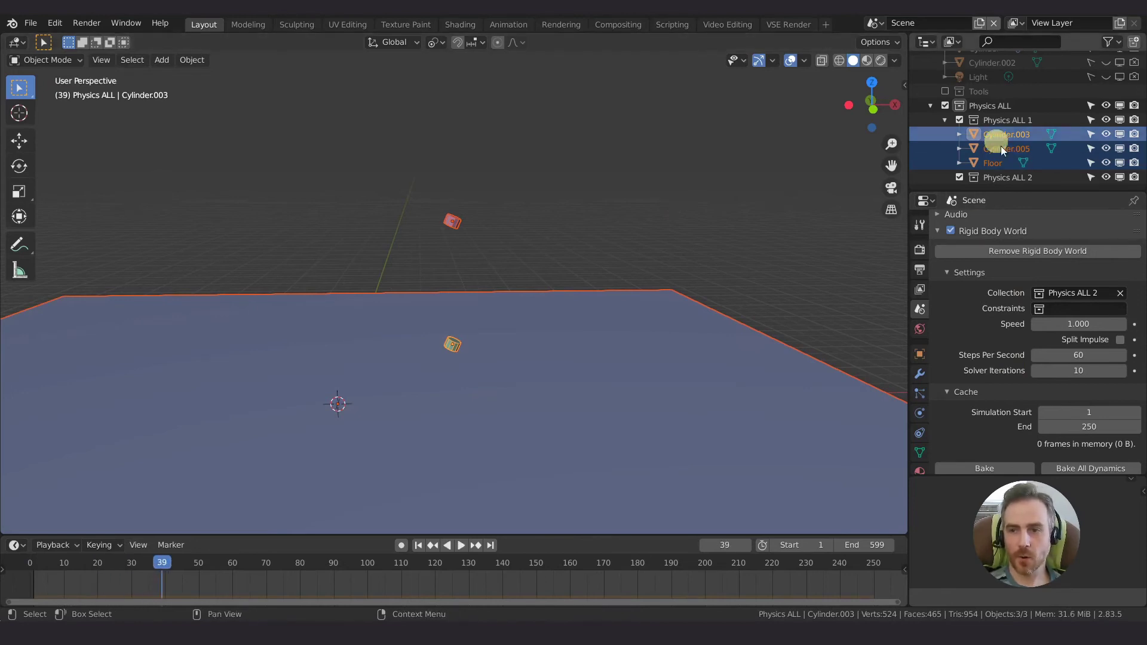
pyautogui.hotkey('shift', 'Left')
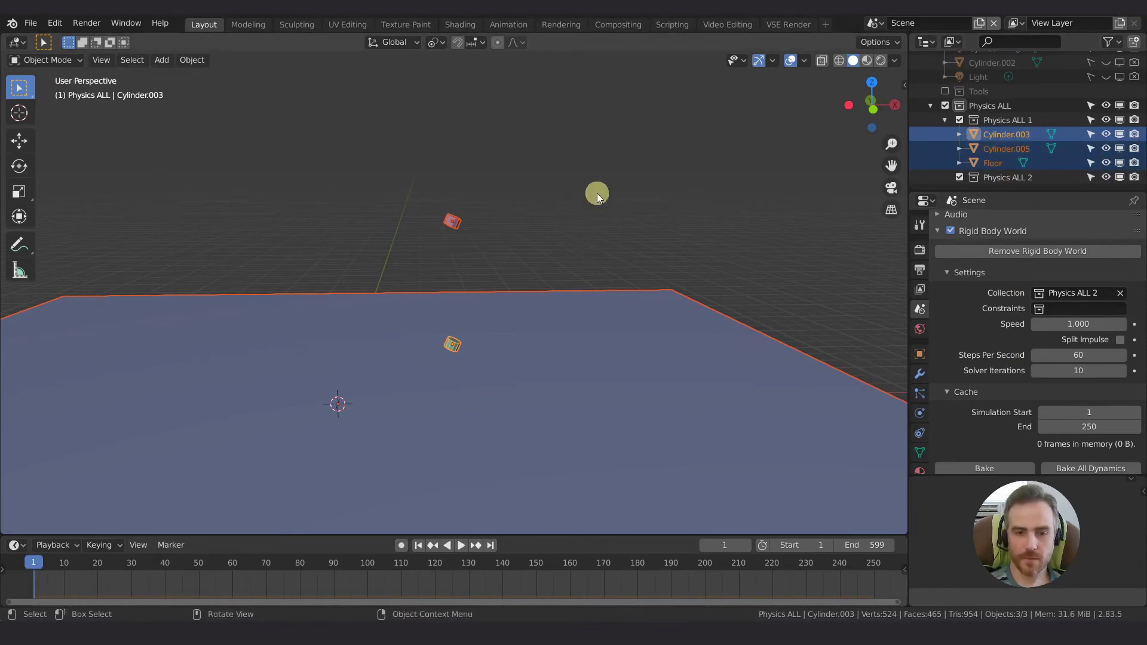
# - Move both cylinders and the floor into Physics ALL 2 and replay the simulation
pyautogui.press('m')
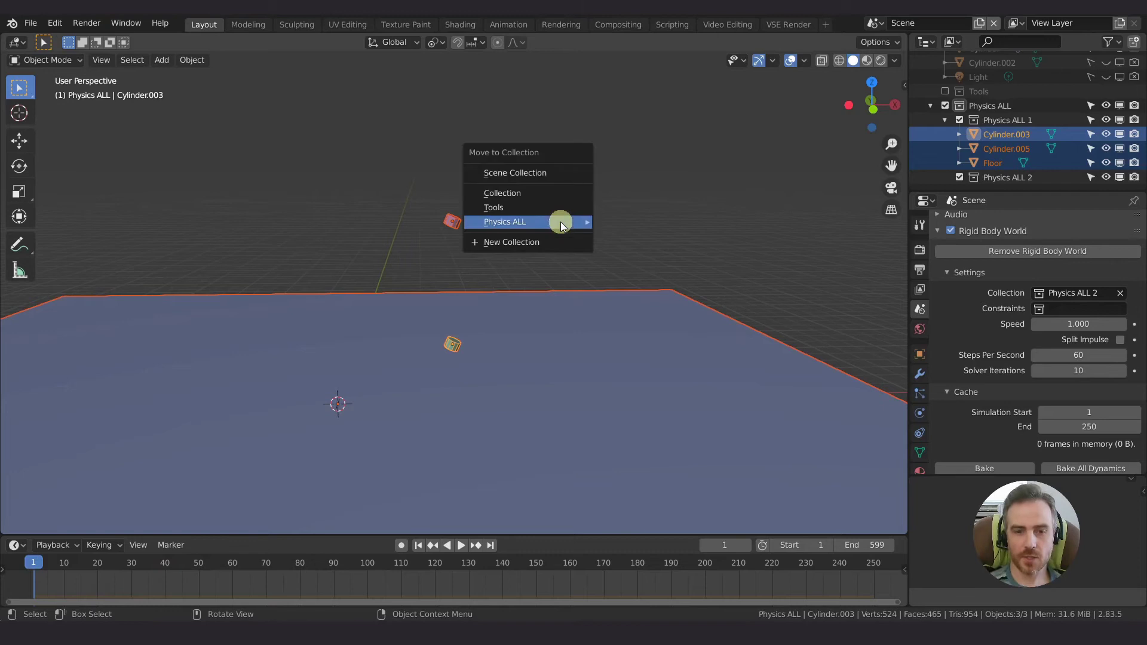
pyautogui.moveTo(559, 225)
pyautogui.click(677, 257)
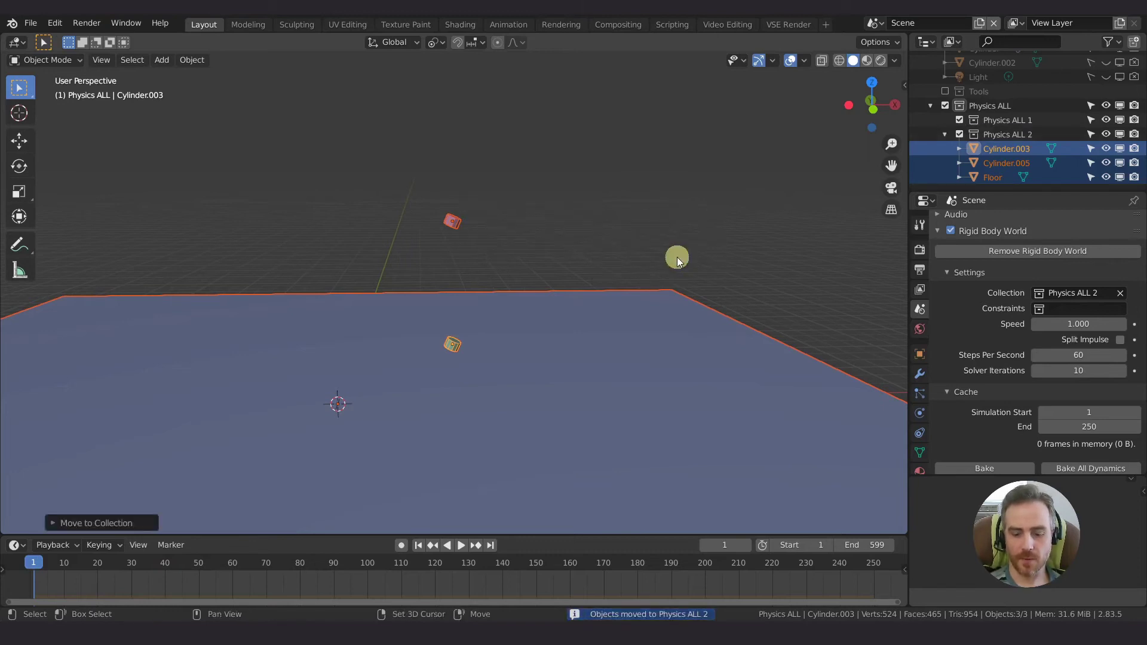
pyautogui.press('space')
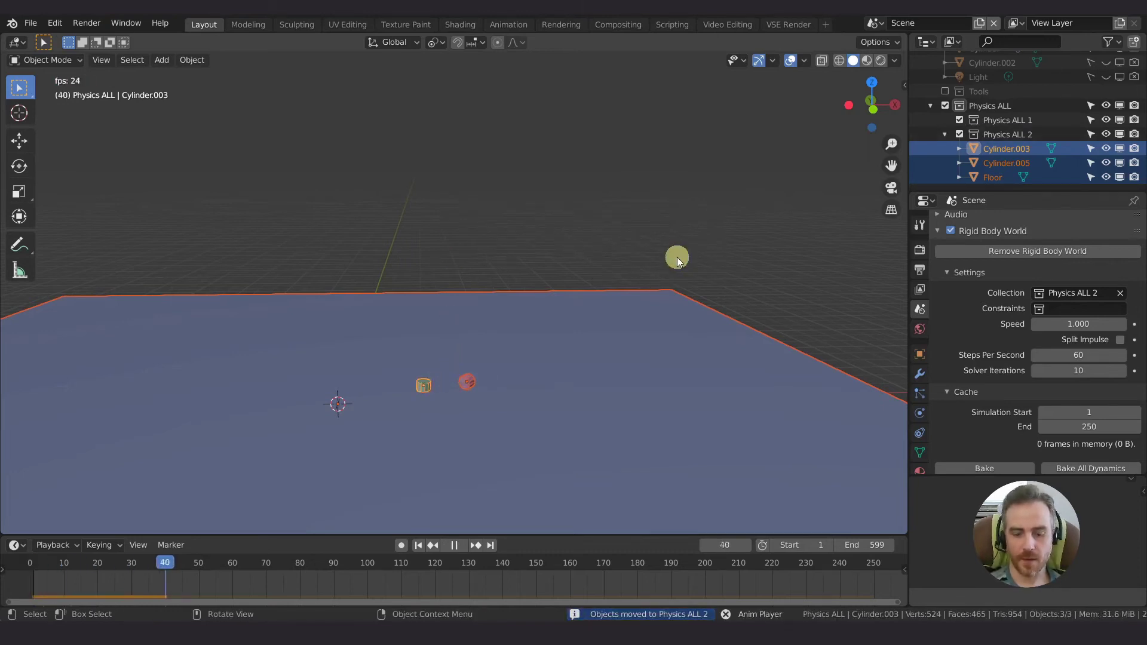
pyautogui.hotkey('shift', 'Left')
pyautogui.press('space')
pyautogui.hotkey('shift', 'Left')
pyautogui.press('space')
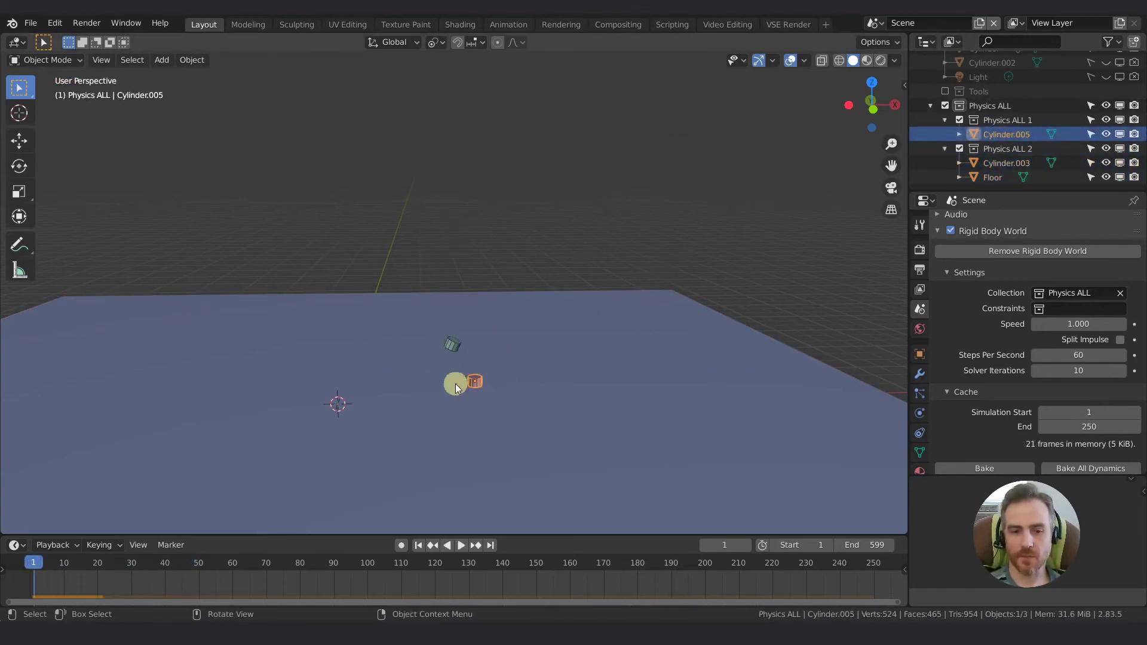
# - Make Cylinder.005 active and raise it higher above the floor during playback
pyautogui.click(1009, 136)
pyautogui.press('space')
pyautogui.press('space')
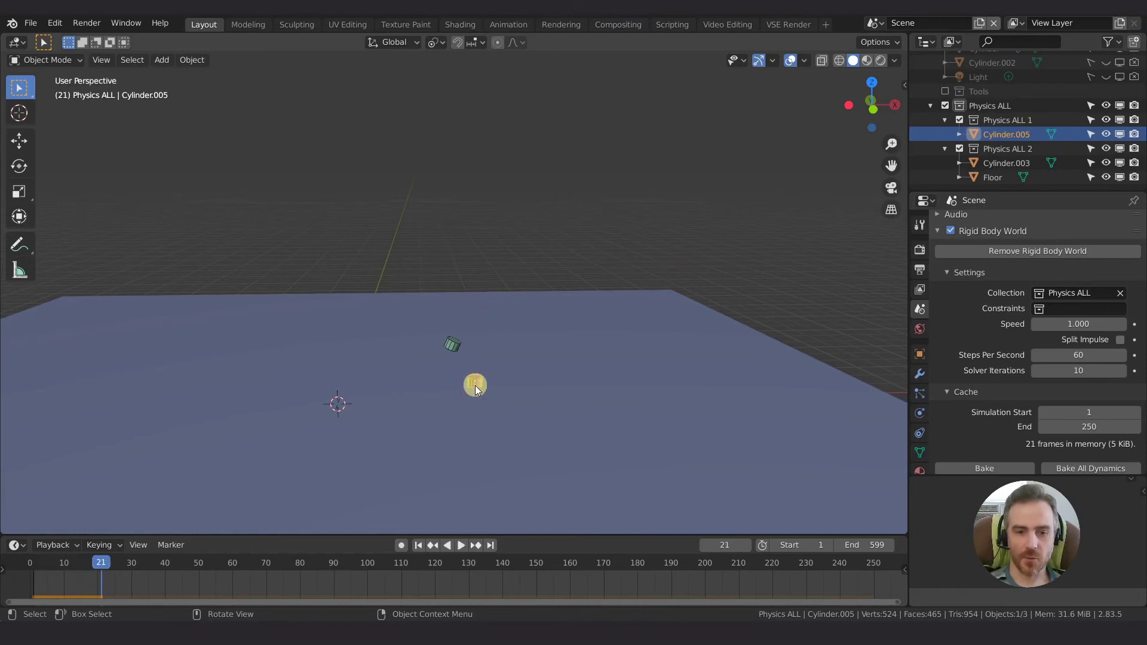
pyautogui.press('g')
pyautogui.click(609, 345)
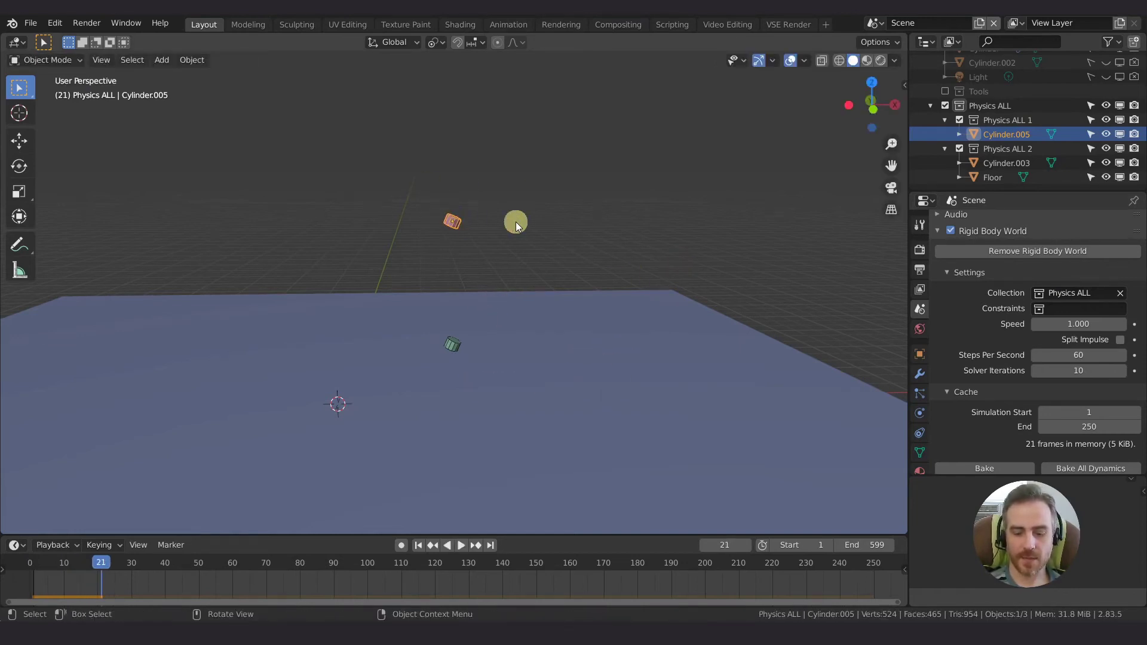
# - Replay the drop from frame 1, orbiting to watch both cylinders fall, then rewind
pyautogui.hotkey('shift', 'Left')
pyautogui.press('space')
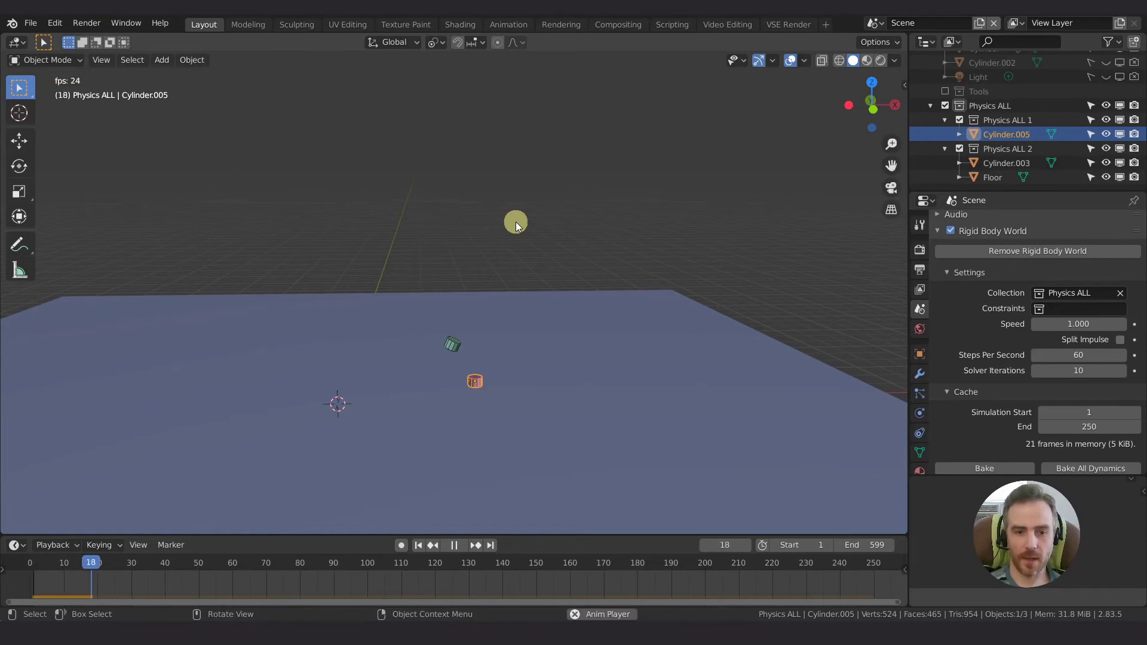
pyautogui.press('space')
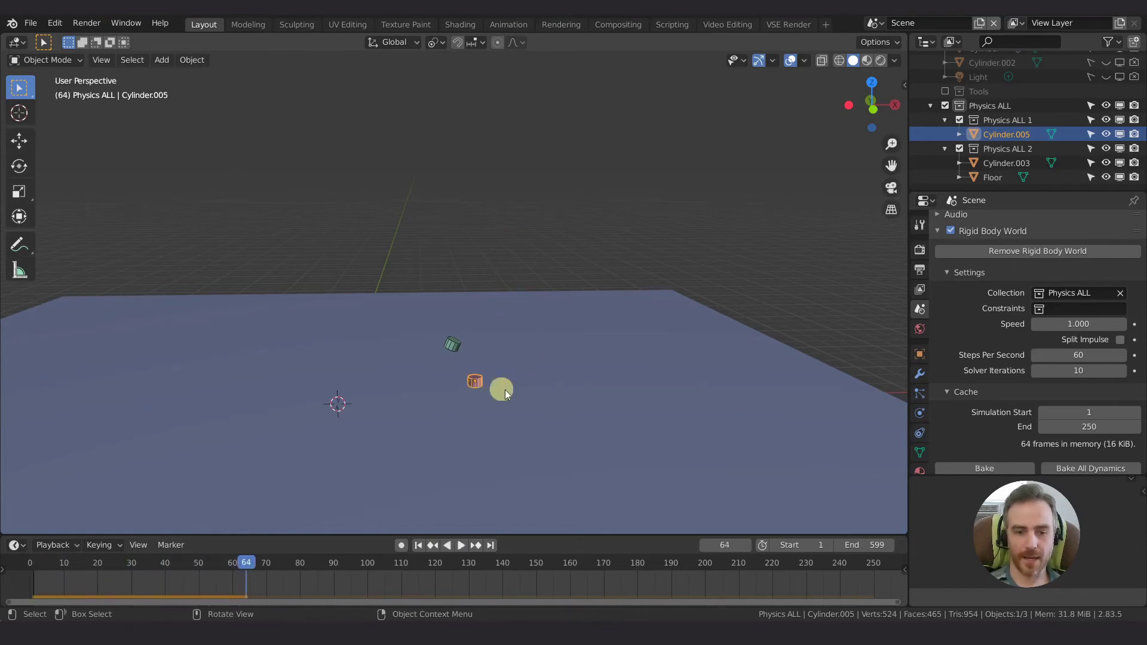
pyautogui.moveTo(504, 389); pyautogui.dragTo(589, 439, button='middle')
pyautogui.press('space')
pyautogui.press('Escape')
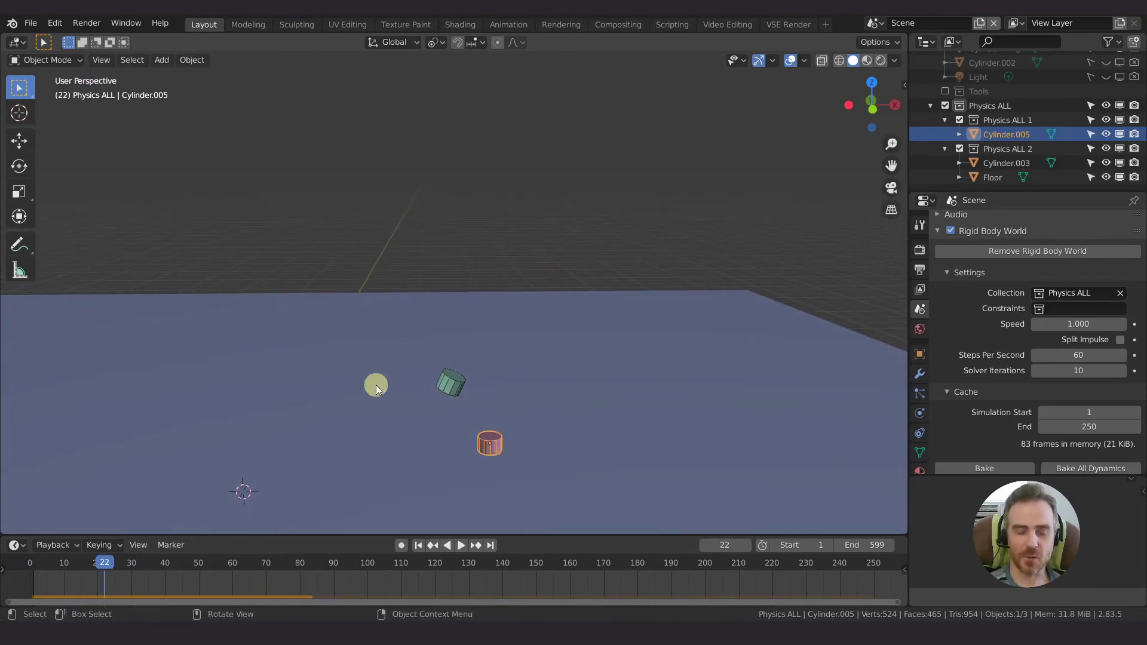
pyautogui.hotkey('shift', 'Left')
pyautogui.moveTo(533, 389); pyautogui.dragTo(404, 340, button='middle')
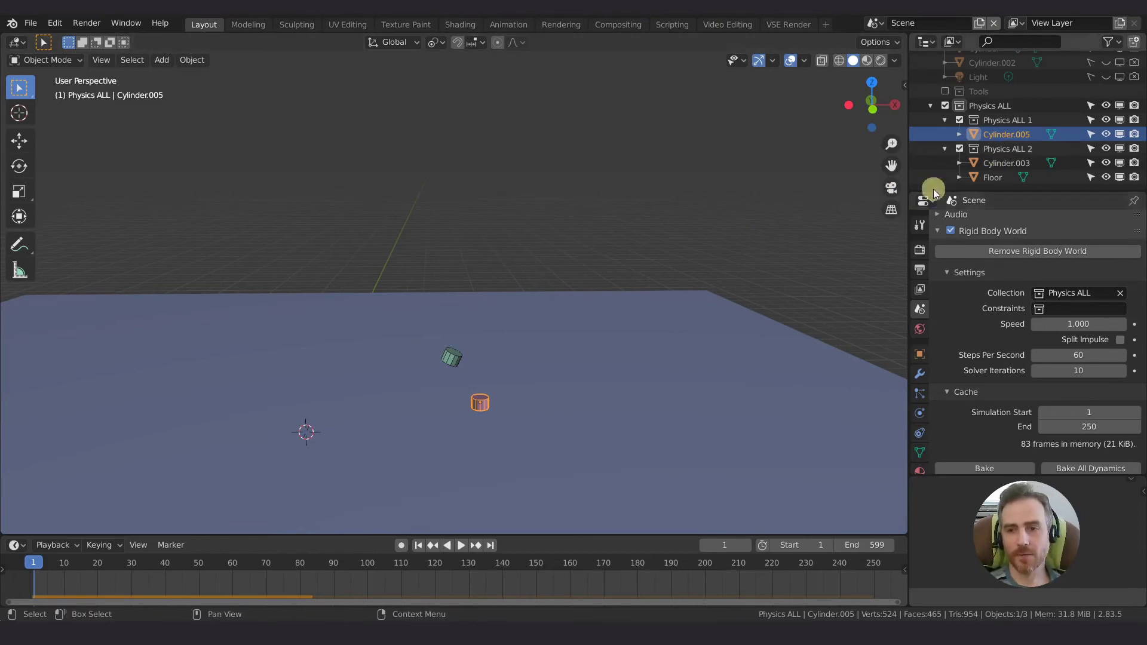
# - Exclude and re-include the Physics ALL collection, then play the simulation
pyautogui.click(946, 106)
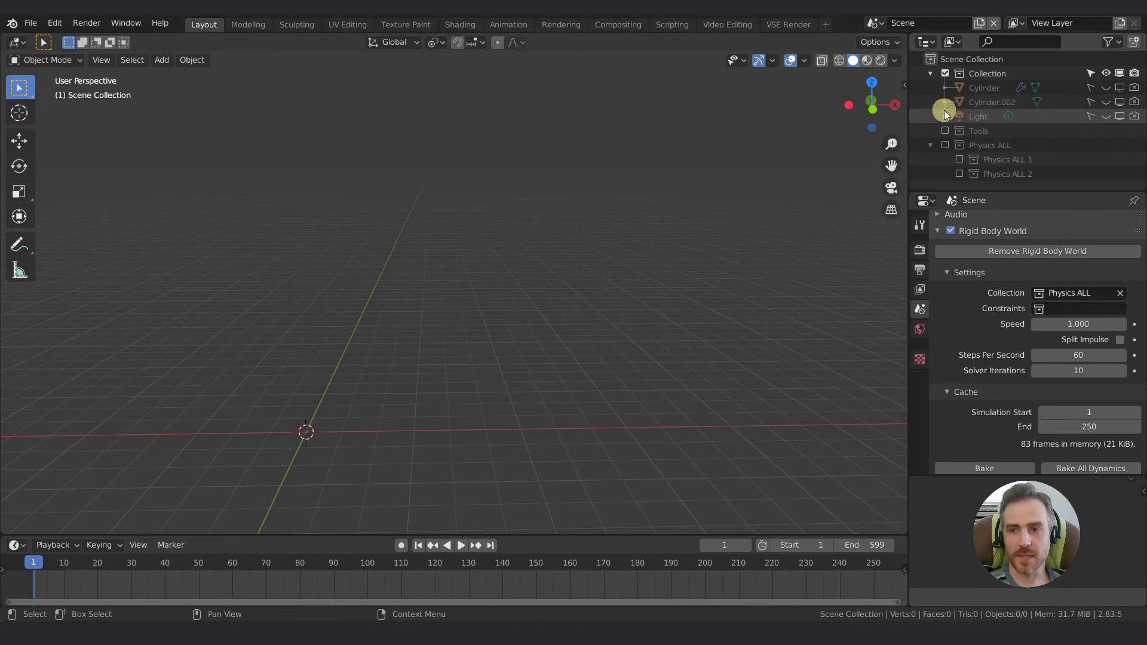
pyautogui.click(945, 145)
pyautogui.press('space')
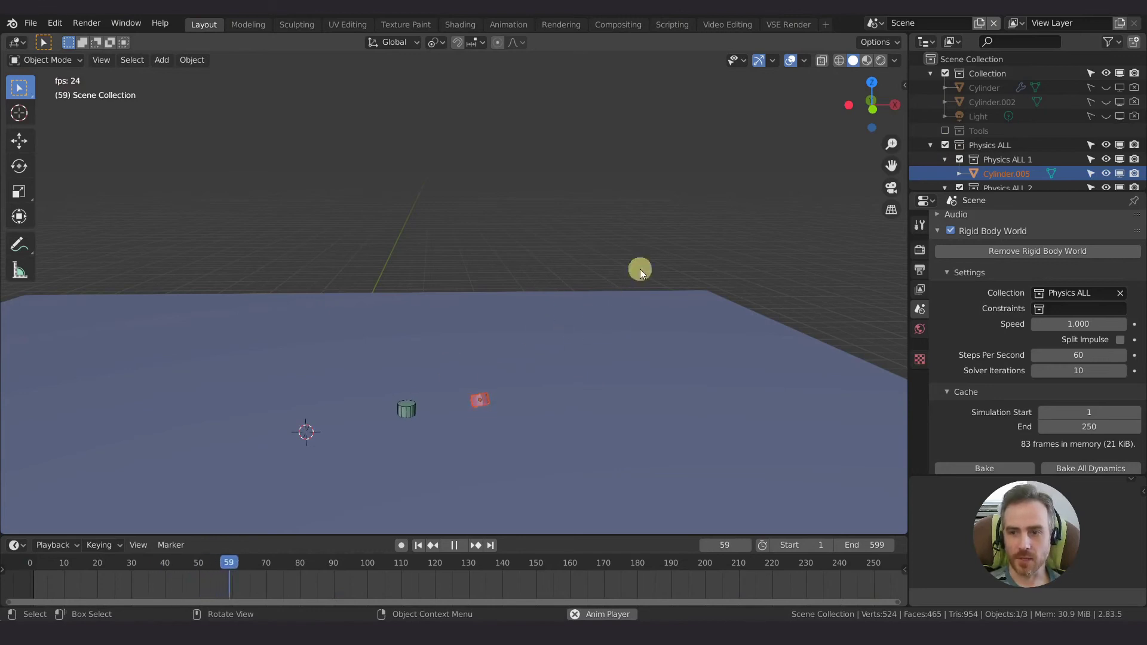
pyautogui.press('space')
# - Deselect Cylinder.005 and replay the simulation from frame 1 before resetting it
pyautogui.click(639, 252)
pyautogui.hotkey('shift', 'Left')
pyautogui.press('space')
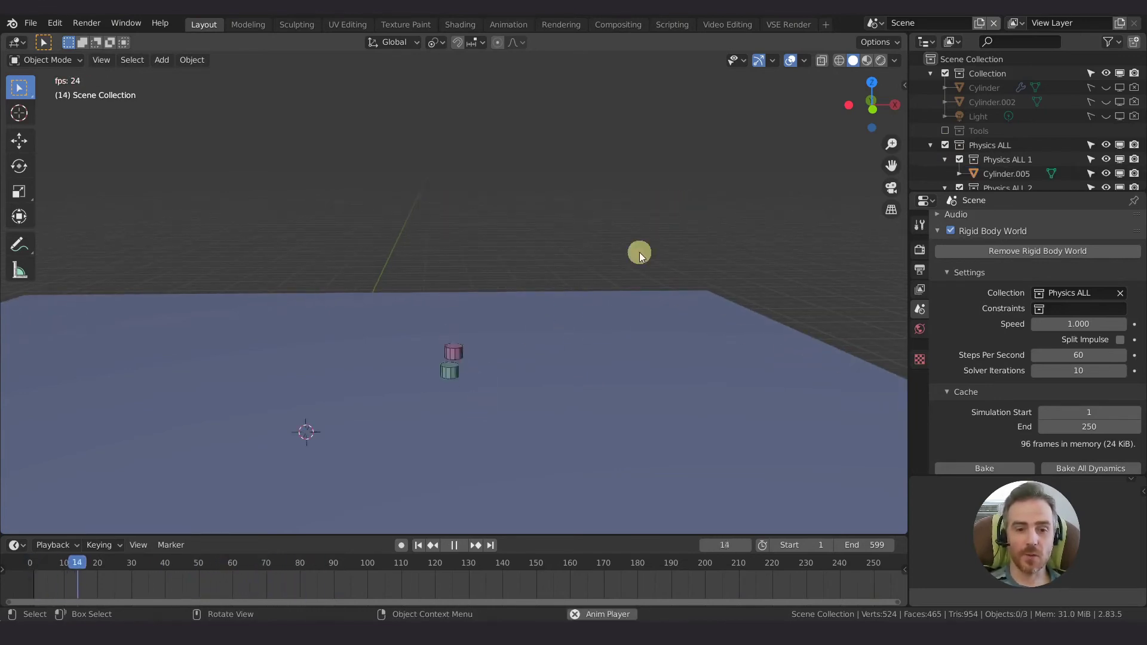
pyautogui.hotkey('shift', 'Left')
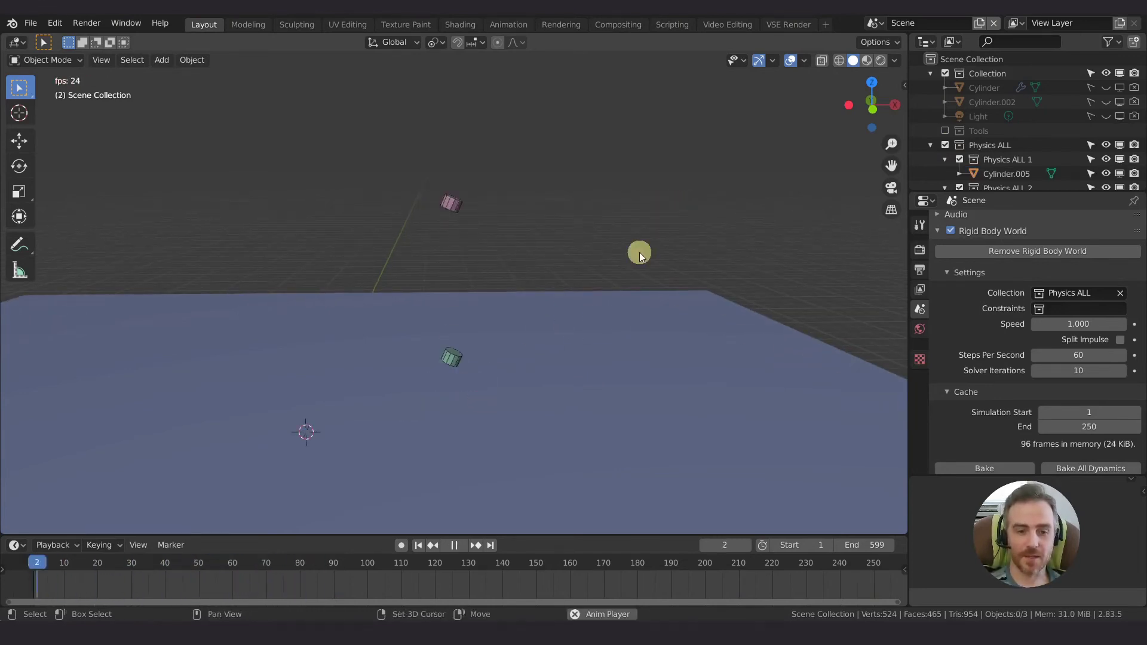
pyautogui.press('Escape')
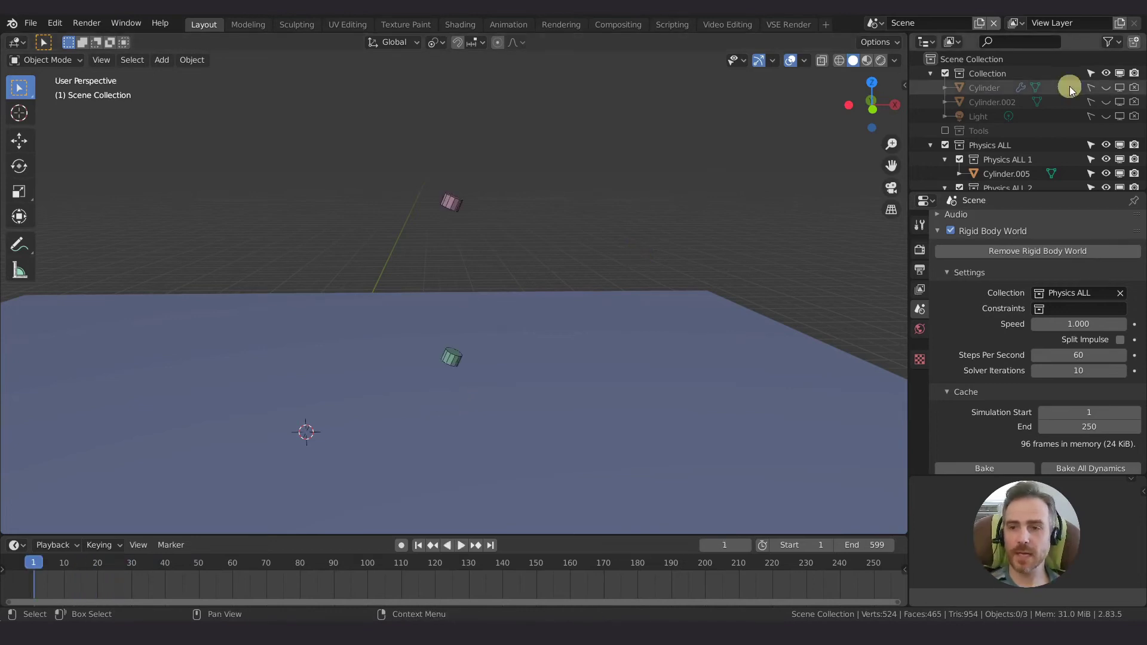
pyautogui.scroll(-3, 991, 166)
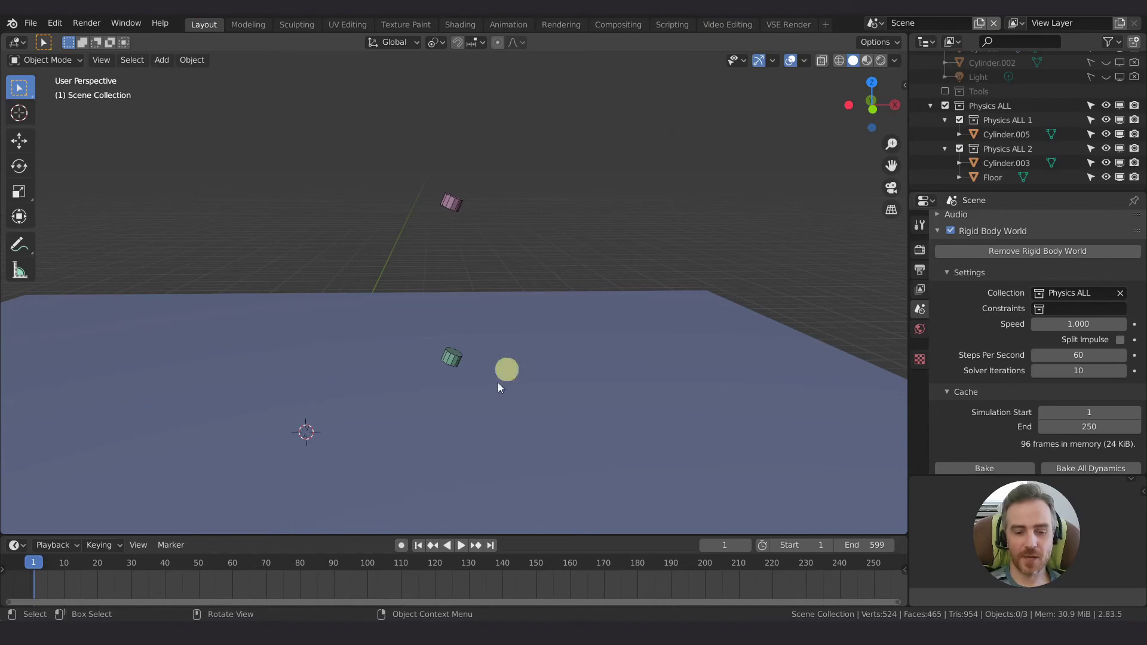
# - Read the Fix T65109 commit title and description in Firefox, highlighting key lines, then return to Blender
pyautogui.moveTo(365, 634)
pyautogui.click(421, 592)
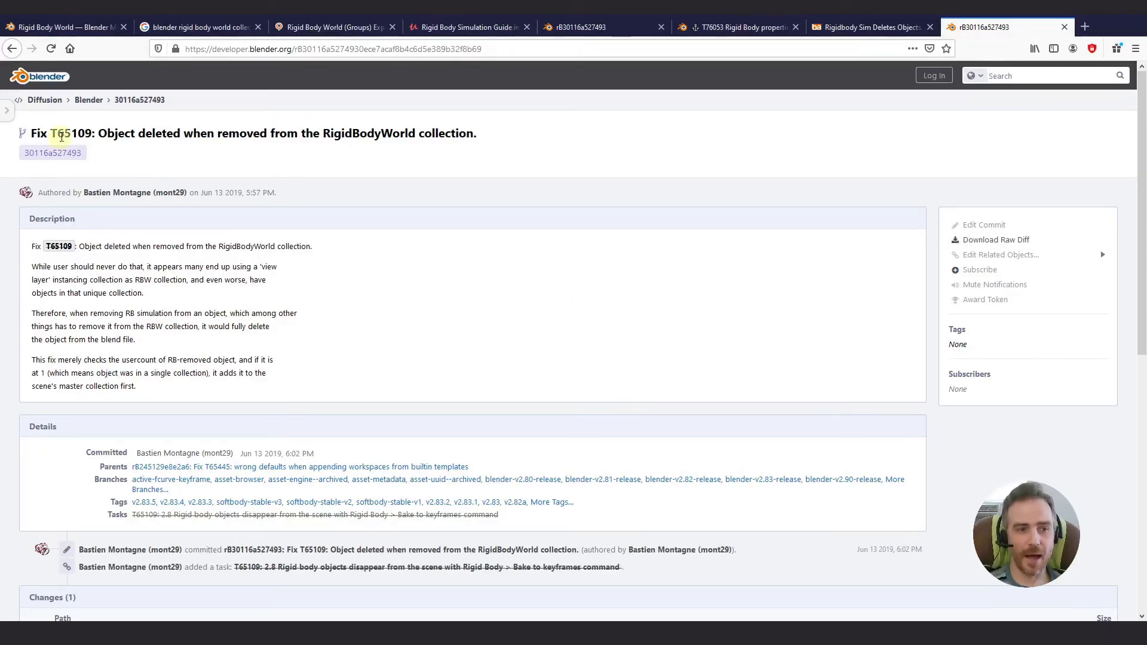
pyautogui.moveTo(106, 133); pyautogui.dragTo(500, 136)
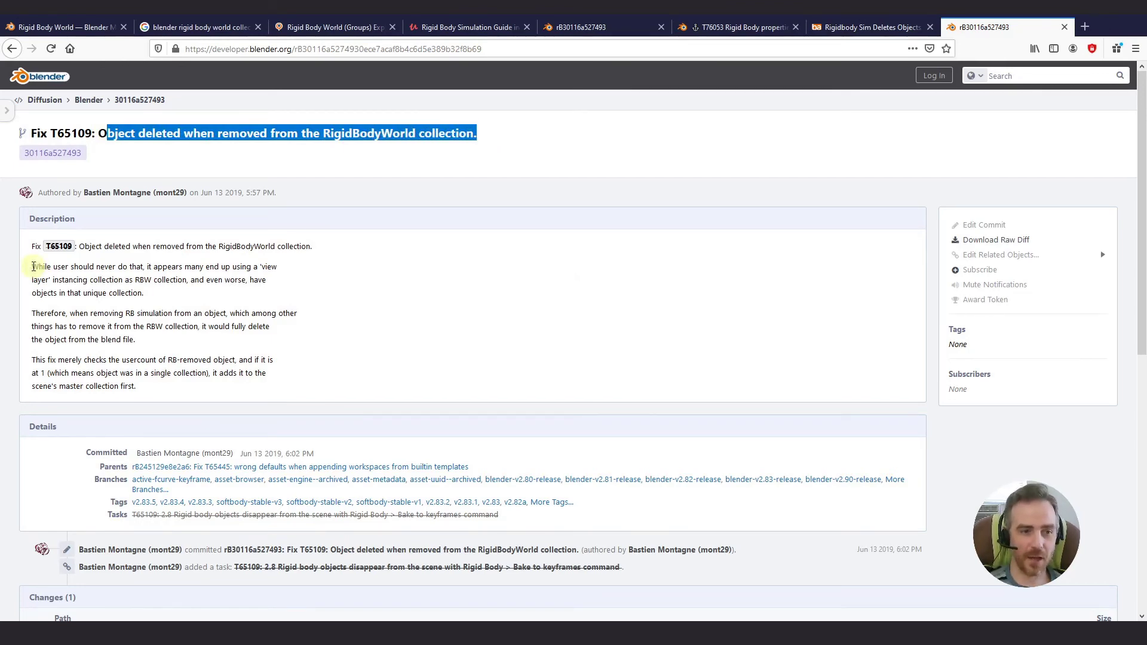
pyautogui.keyDown('ctrl'); pyautogui.scroll(4, 331, 293); pyautogui.keyUp('ctrl')
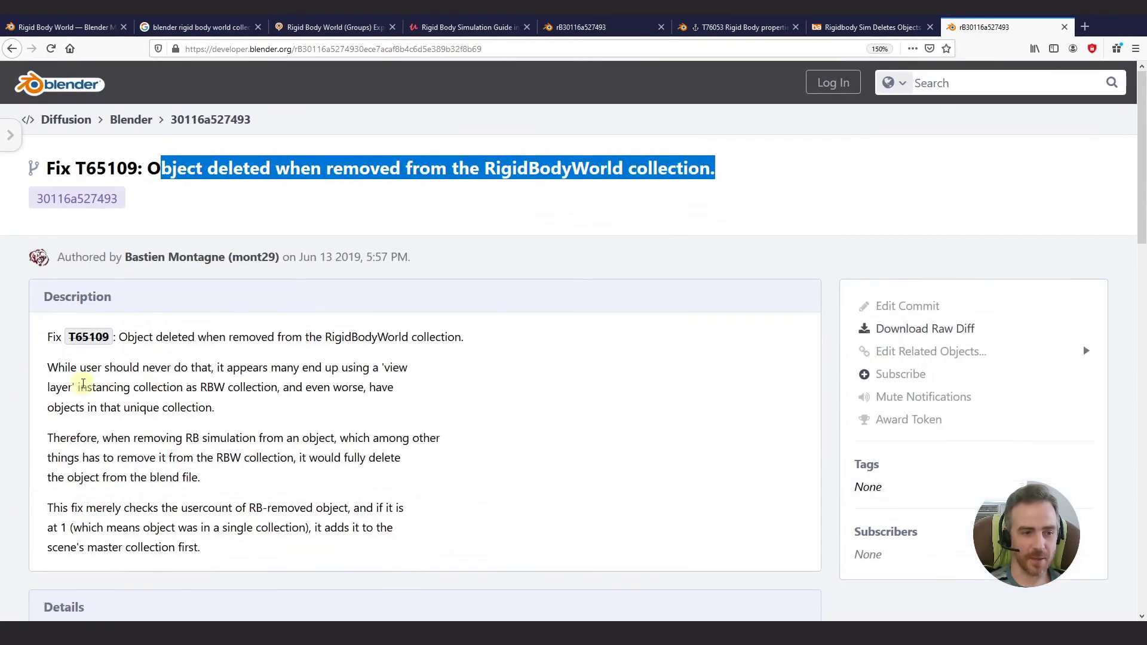
pyautogui.moveTo(46, 371); pyautogui.dragTo(417, 377)
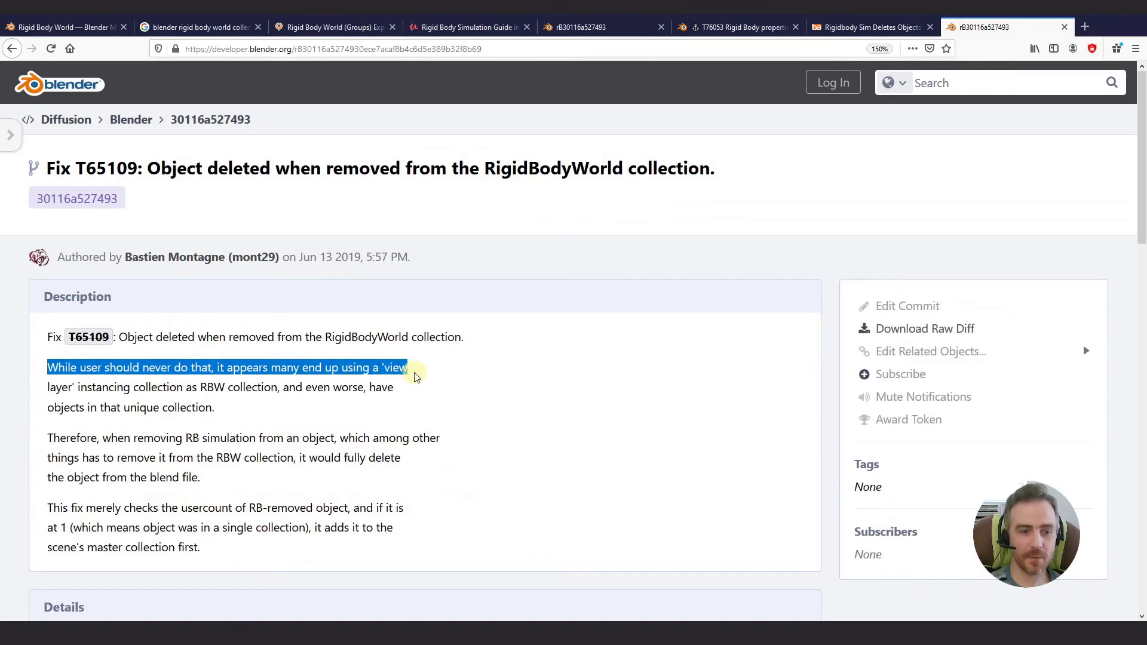
pyautogui.moveTo(55, 387); pyautogui.dragTo(388, 407)
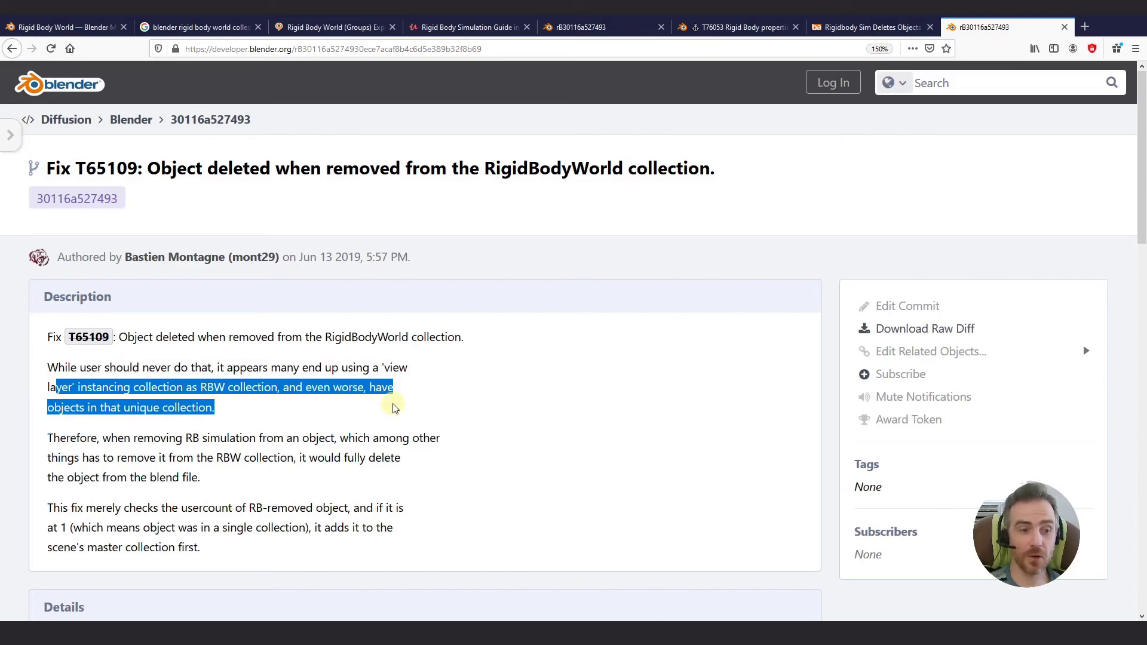
pyautogui.click(235, 411)
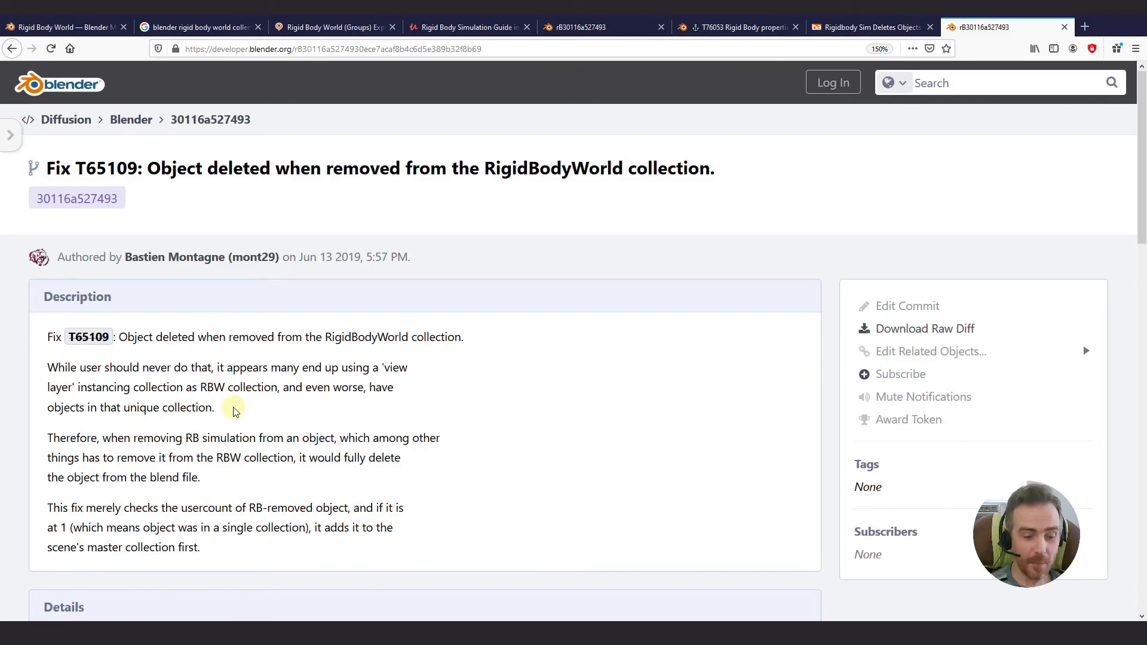
pyautogui.hotkey('alt', 'Tab')
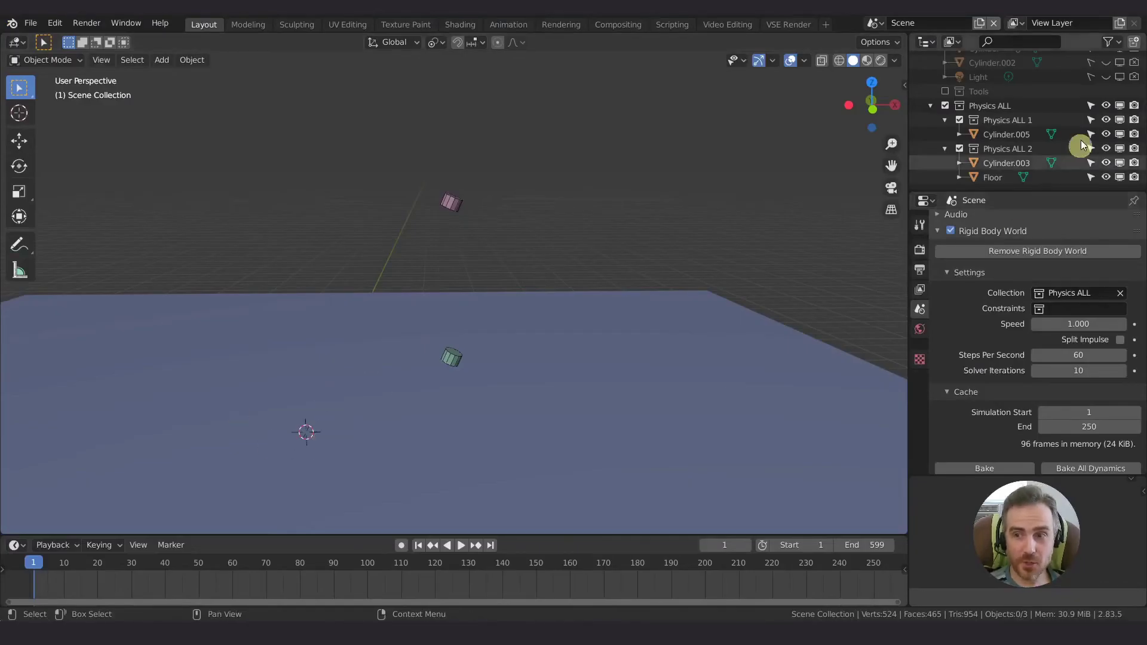
# - Check the Rigid Body World Collection options, leaving Physics ALL, then go to the Firefox commit page
pyautogui.click(1040, 293)
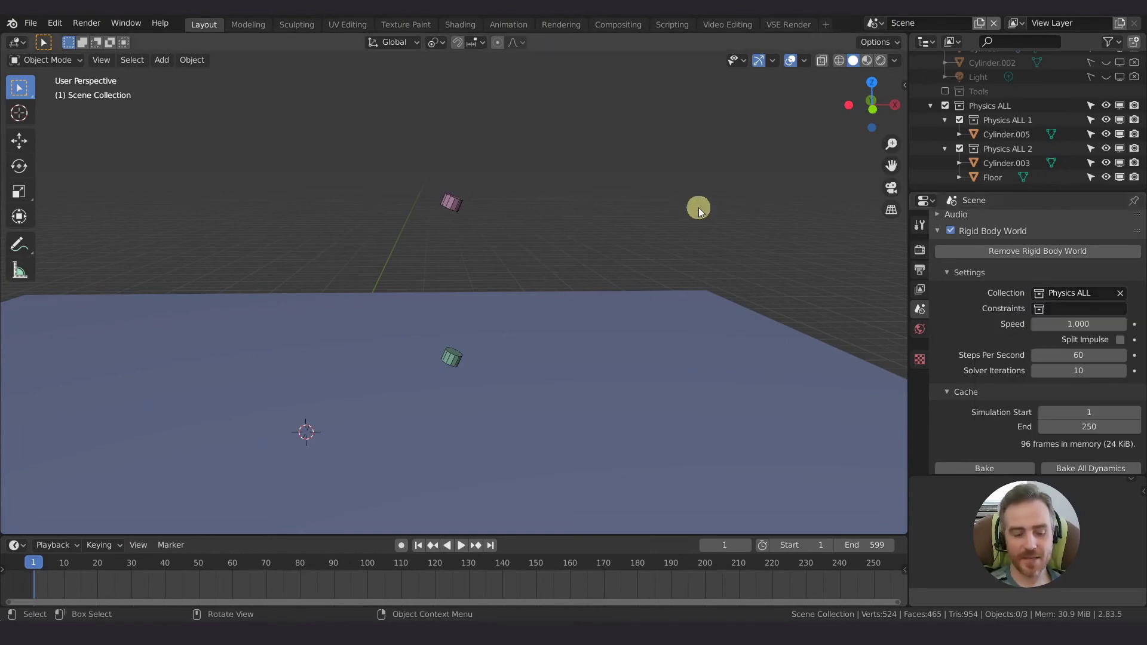
pyautogui.hotkey('alt', 'Tab')
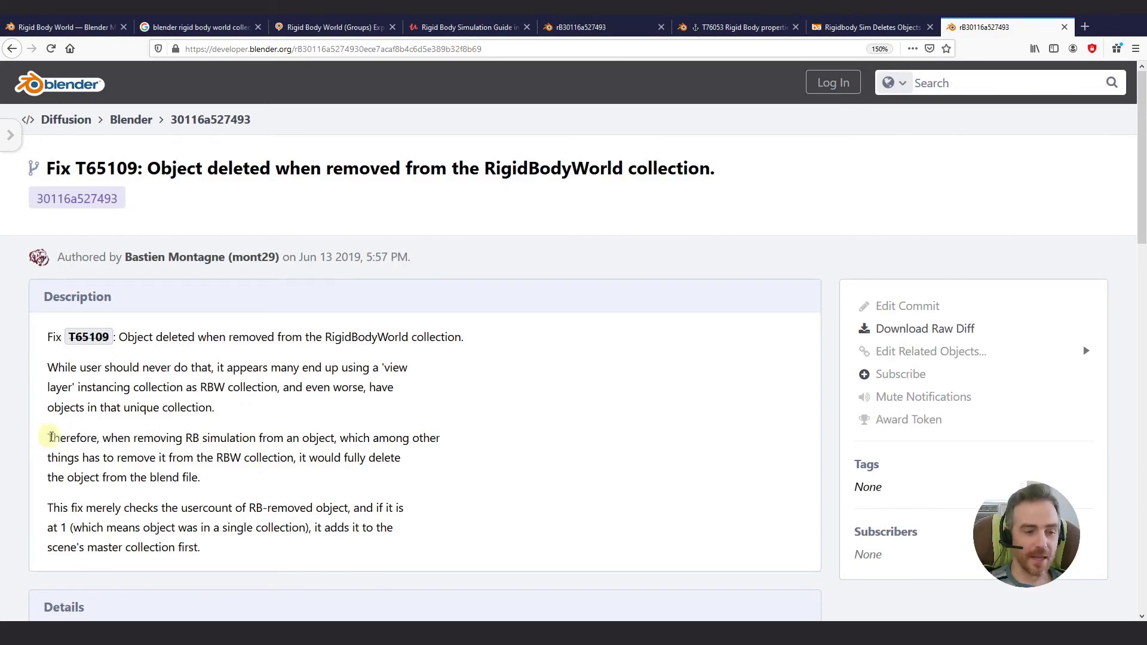
# - Highlight the 'Therefore...' sentence explaining the deletion bug, then go back to Blender
pyautogui.moveTo(50, 438); pyautogui.dragTo(457, 464)
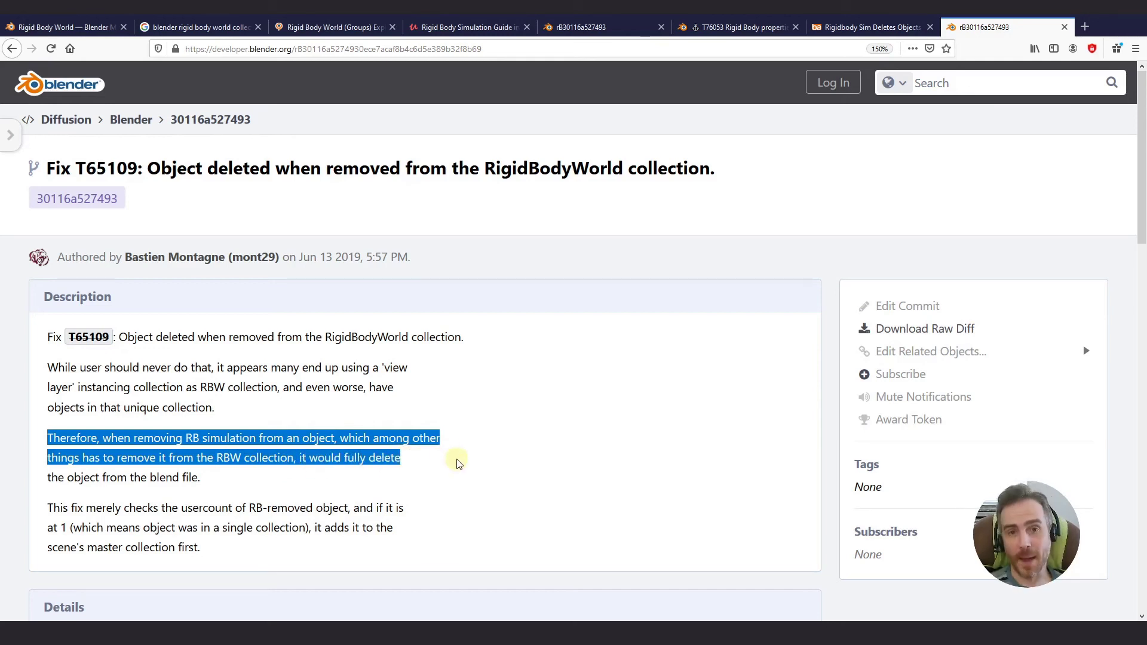
pyautogui.click(466, 432)
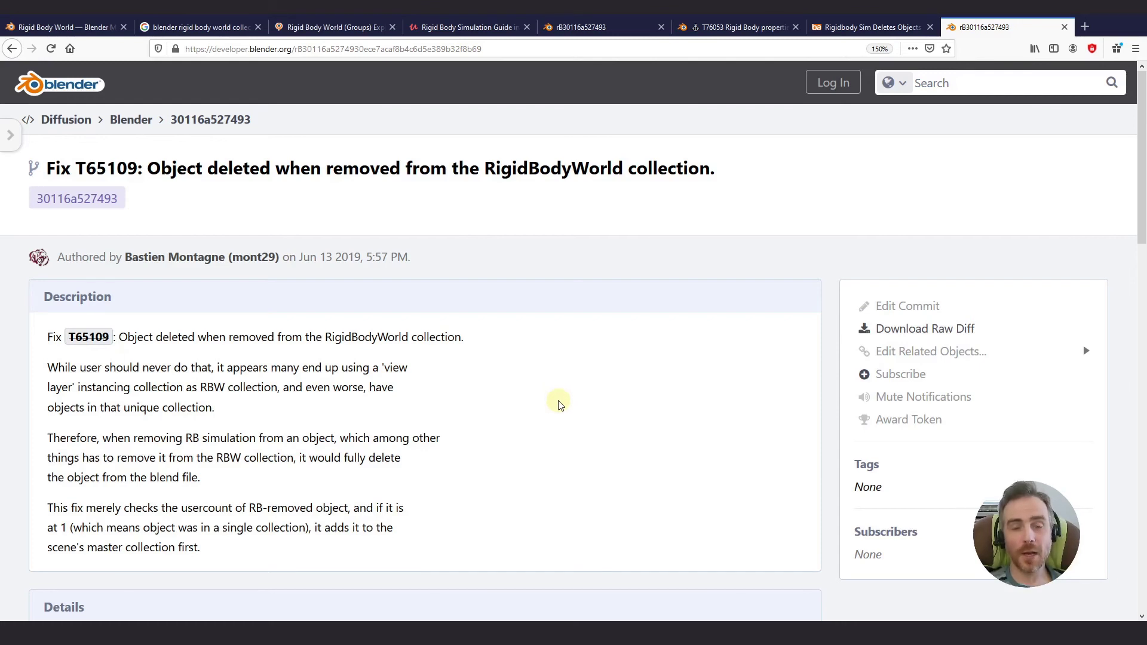
pyautogui.hotkey('alt', 'Tab')
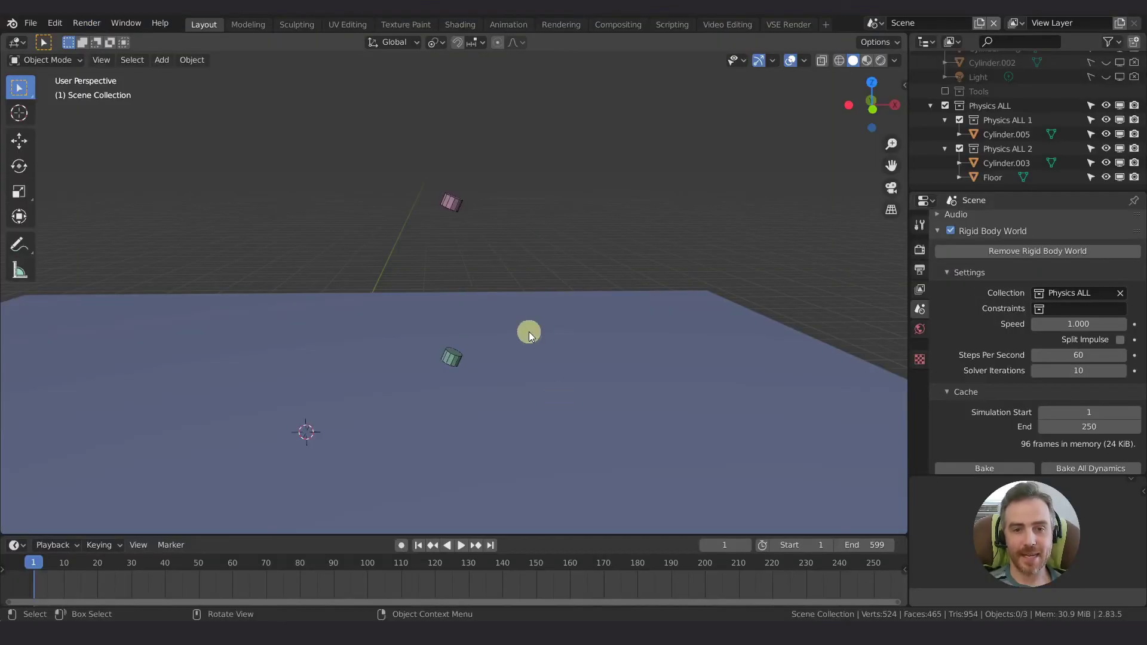
# - Box-select both cylinders and the floor, upper cylinder active, and create a new collection from them
pyautogui.click(1042, 292)
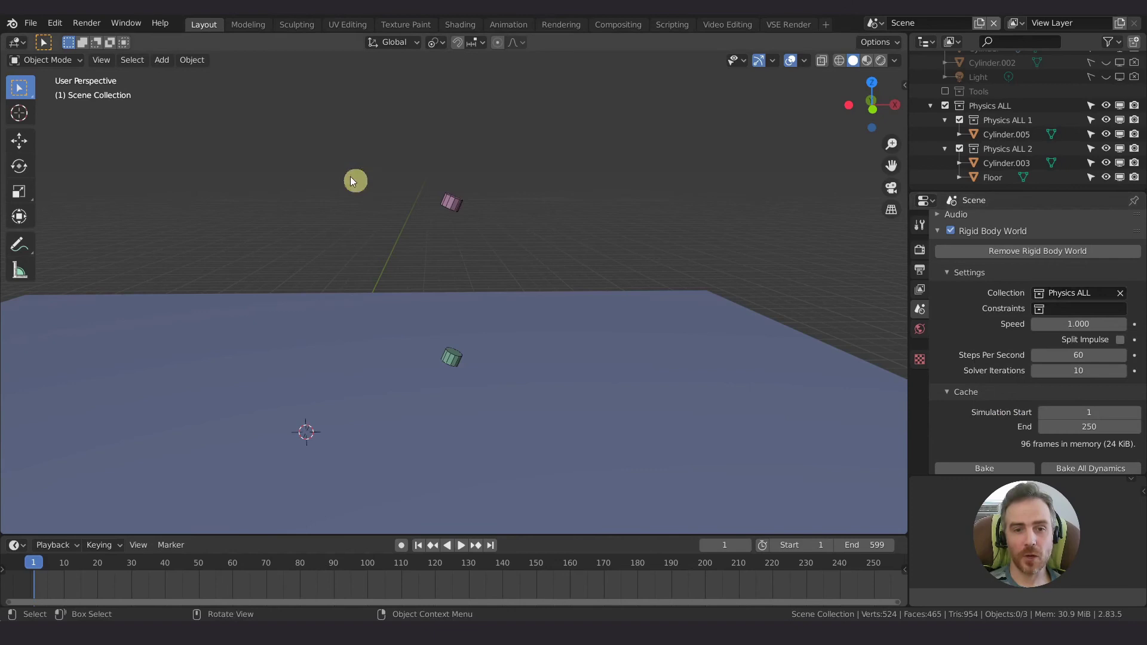
pyautogui.moveTo(312, 154); pyautogui.dragTo(618, 393)
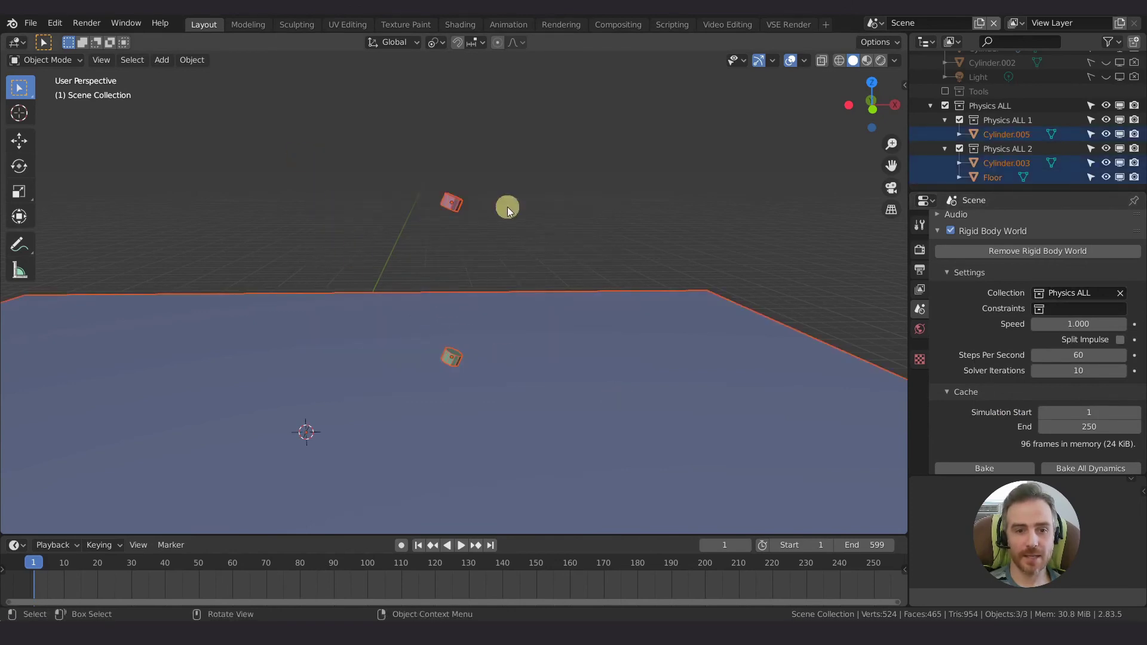
pyautogui.click(449, 200)
pyautogui.click(185, 60)
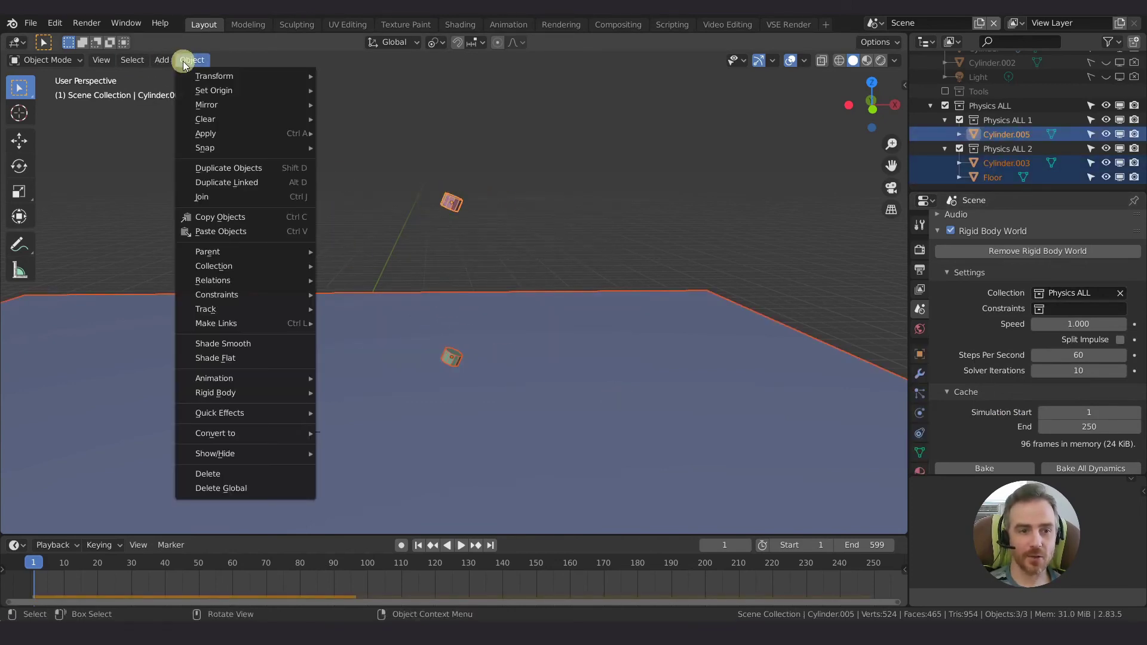
pyautogui.moveTo(223, 264)
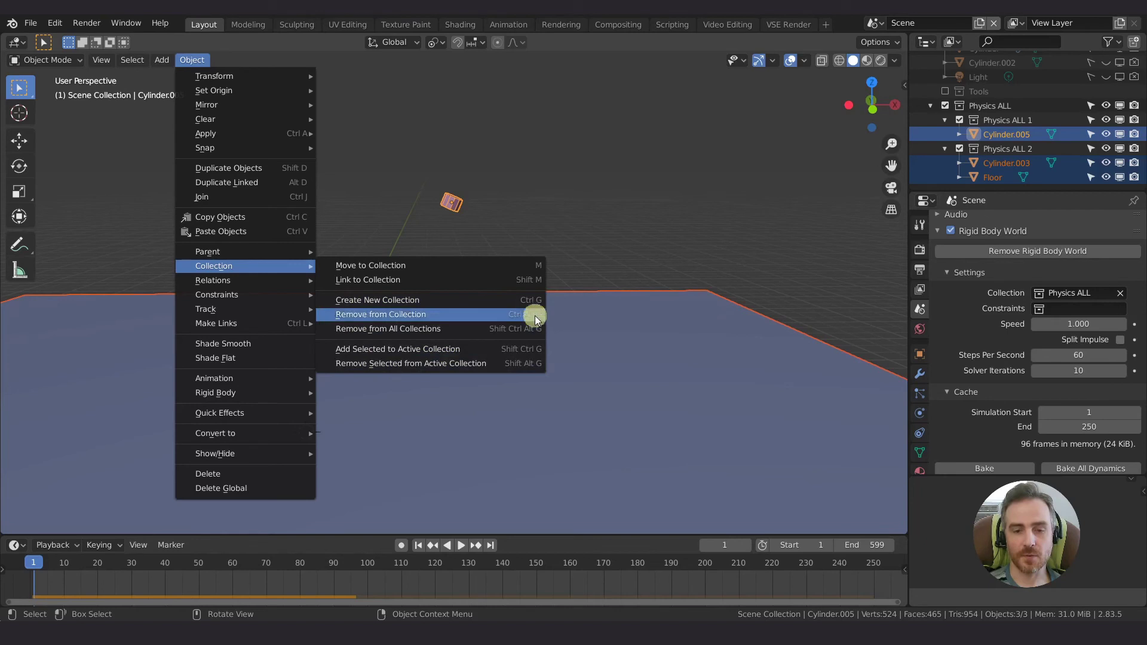
pyautogui.click(411, 299)
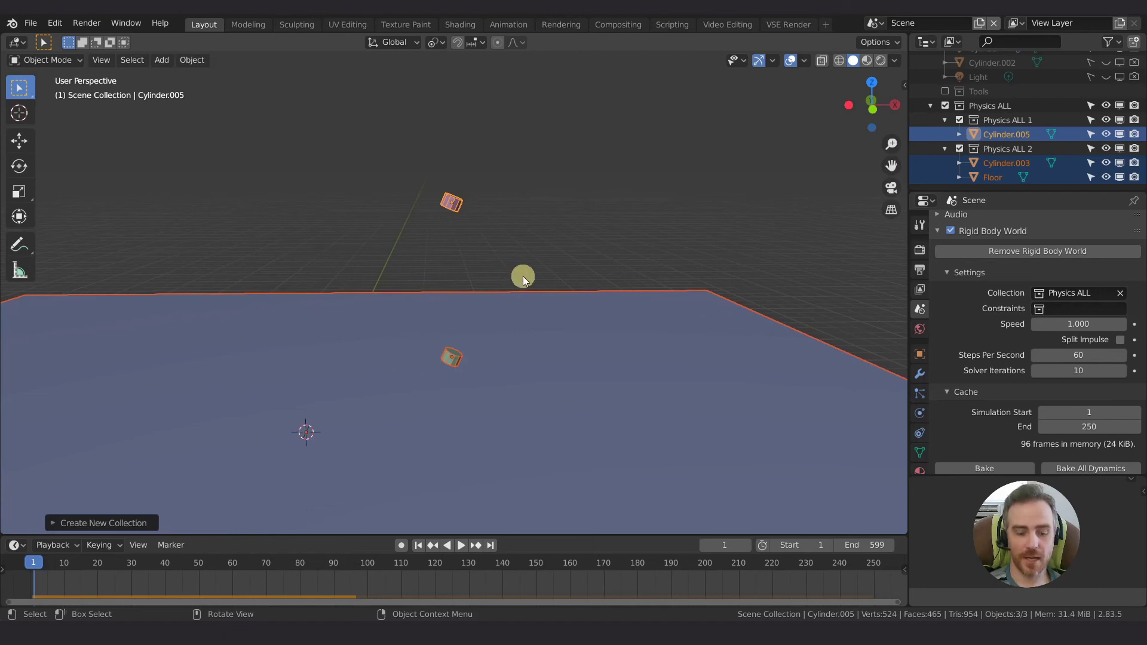
pyautogui.click(90, 523)
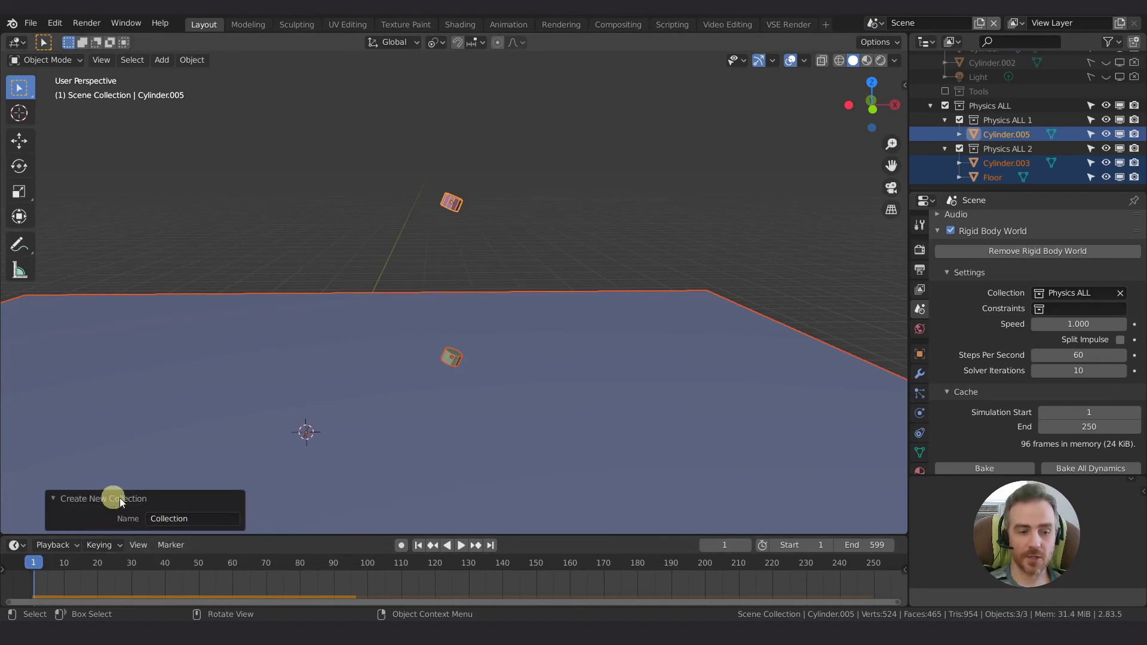
# - Name the new collection NEW in the Create New Collection panel
pyautogui.click(102, 61)
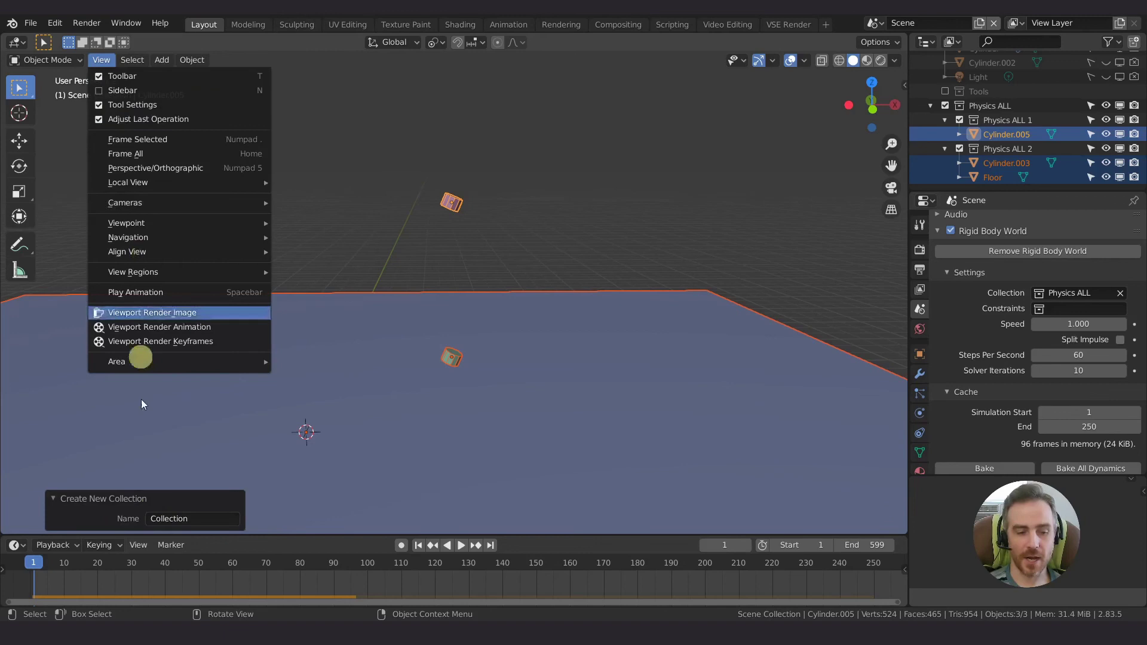
pyautogui.click(185, 518)
pyautogui.write('NEW')
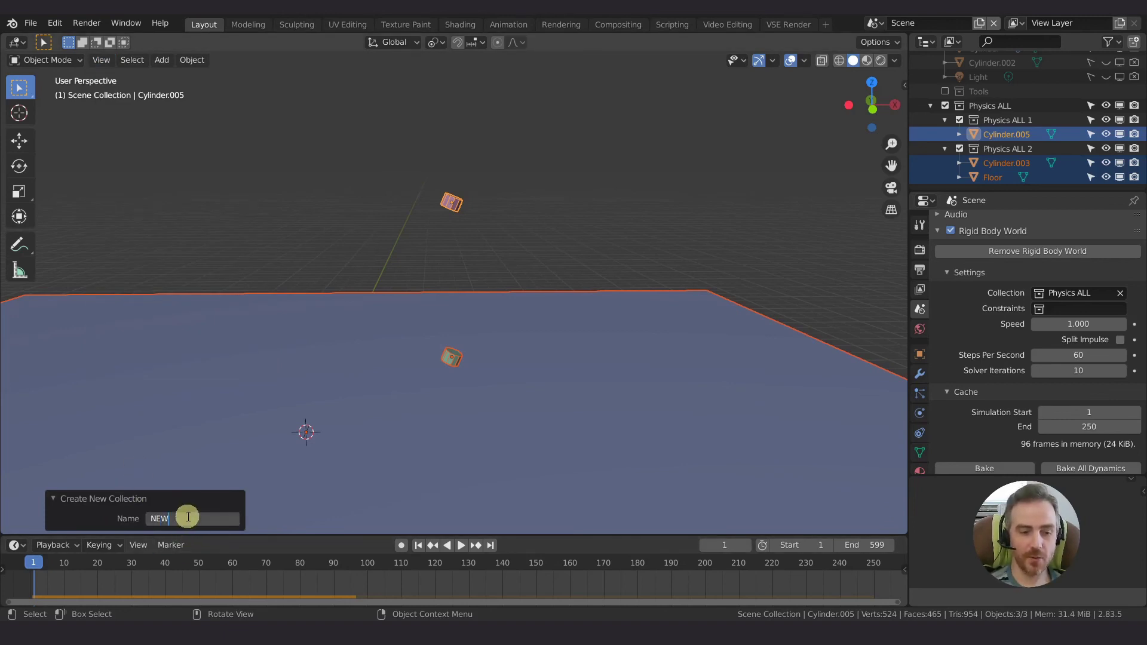
pyautogui.press('Return')
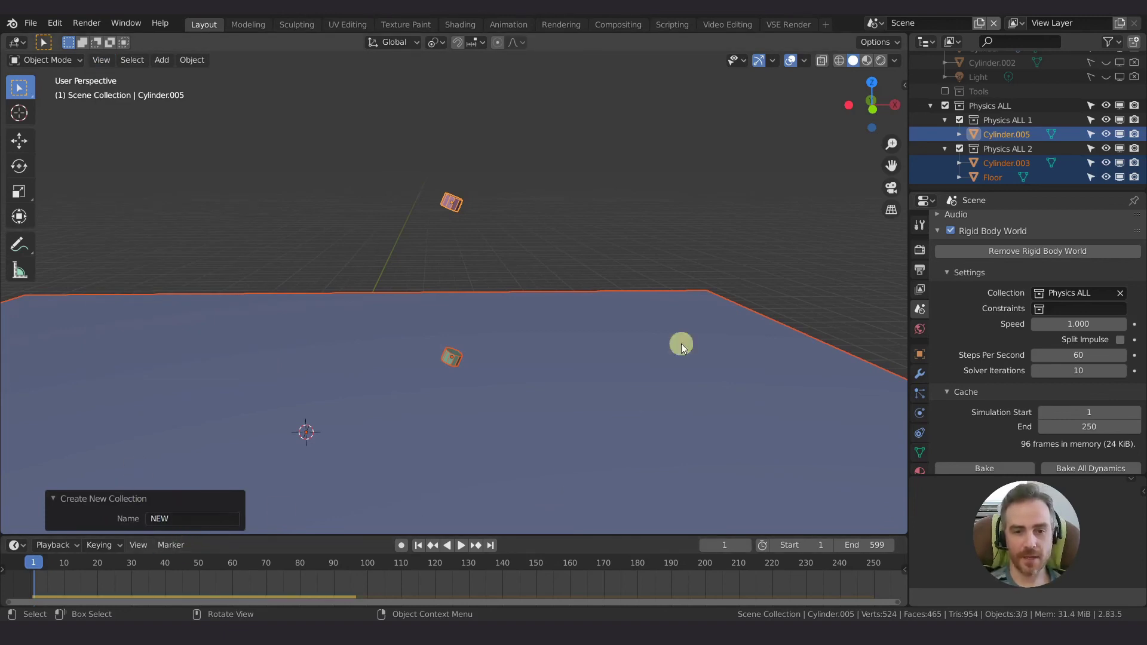
pyautogui.click(1039, 296)
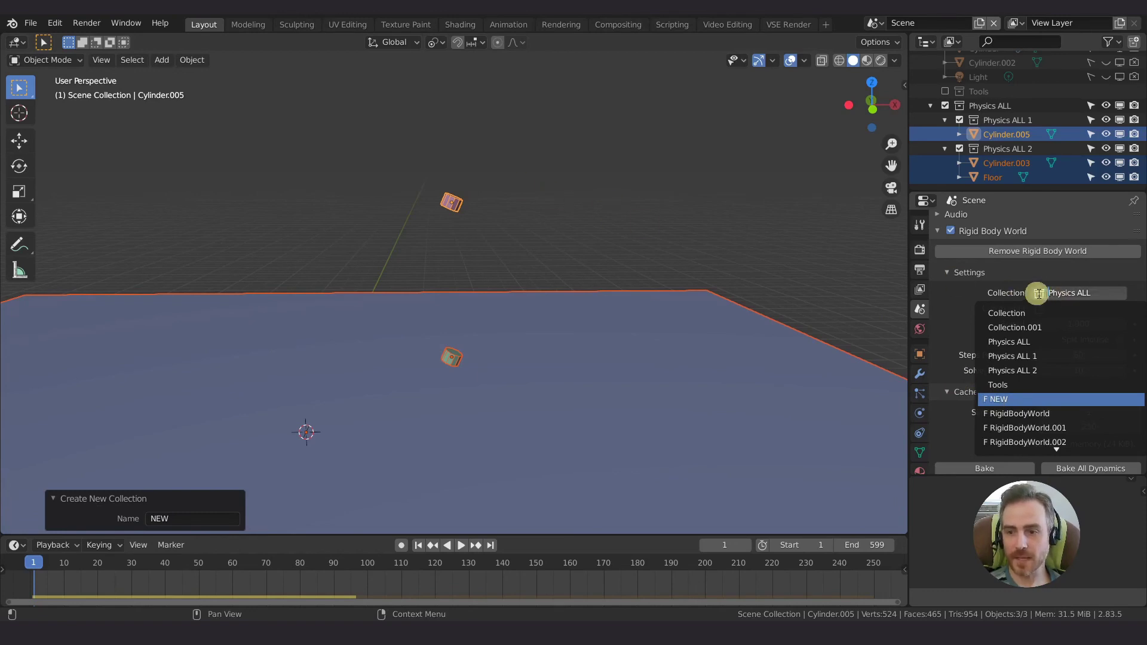
# - Set the Rigid Body World collection to NEW, deselect everything, and test the playback
pyautogui.press('Return')
pyautogui.click(611, 252)
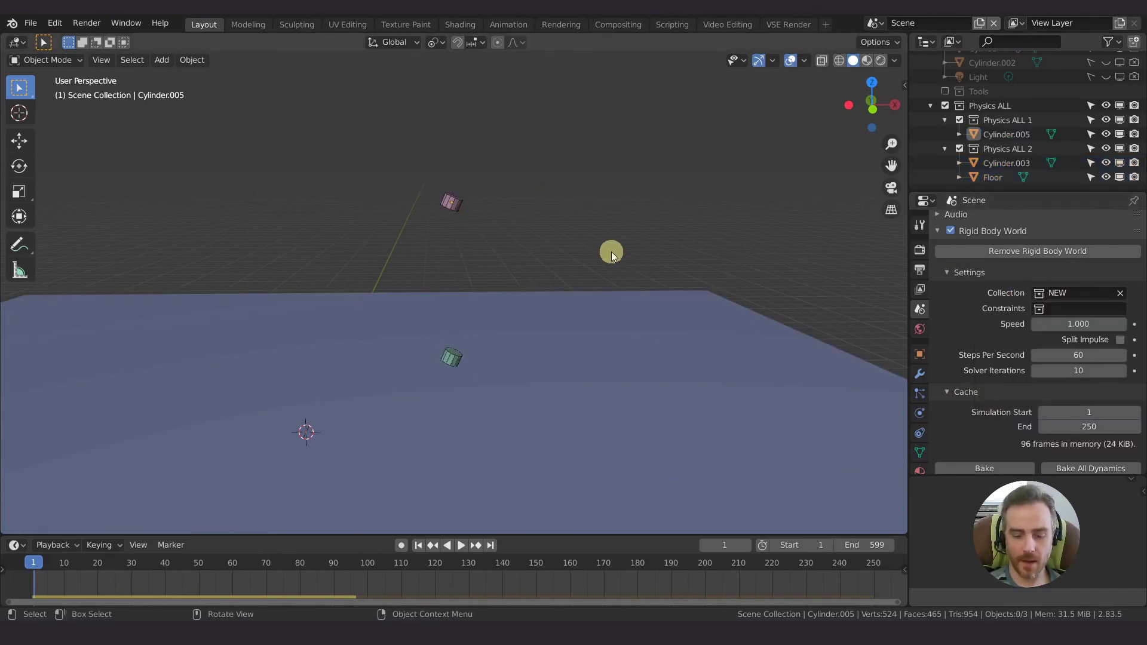
pyautogui.press('space')
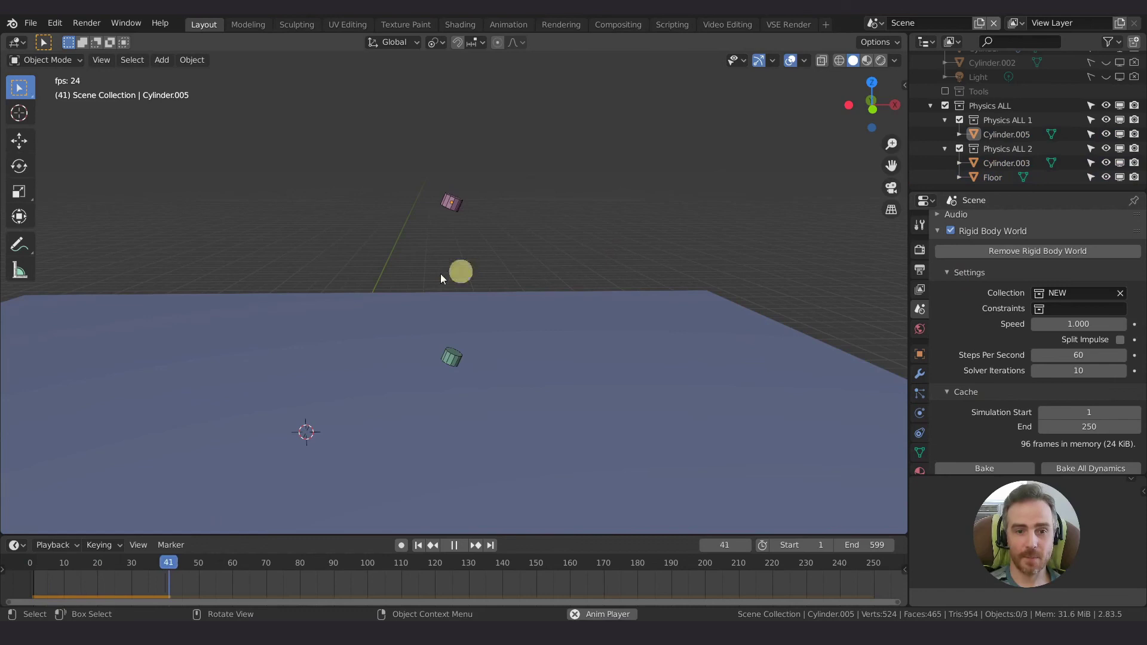
pyautogui.press('space')
pyautogui.press('space')
pyautogui.press('space')
pyautogui.hotkey('shift', 'Left')
pyautogui.press('space')
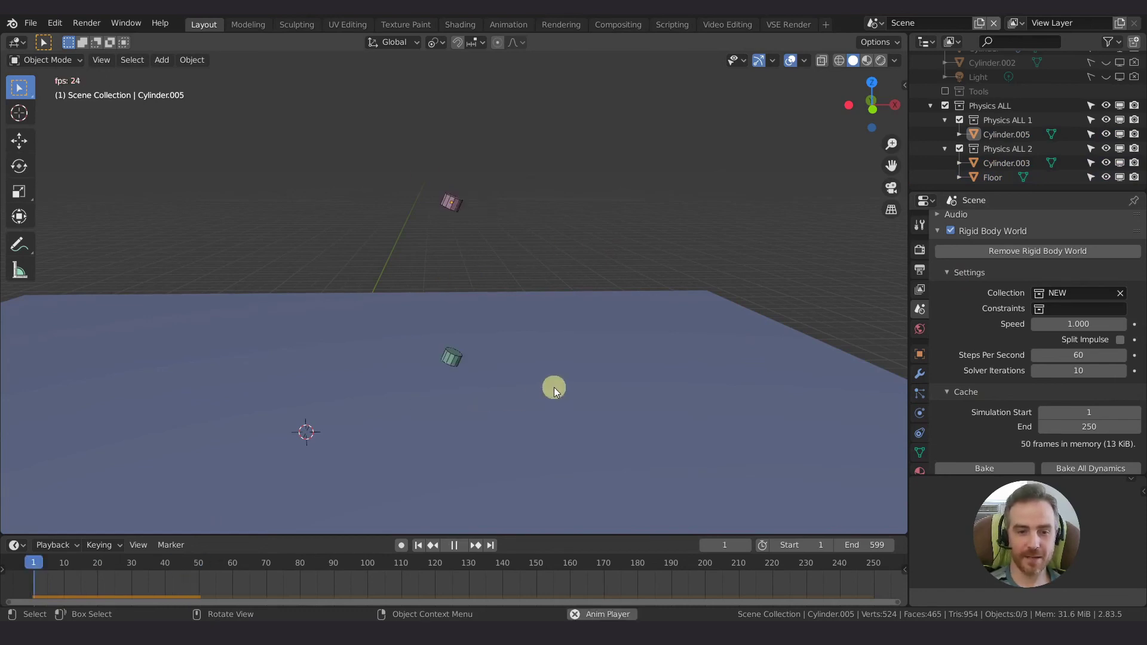
pyautogui.press('space')
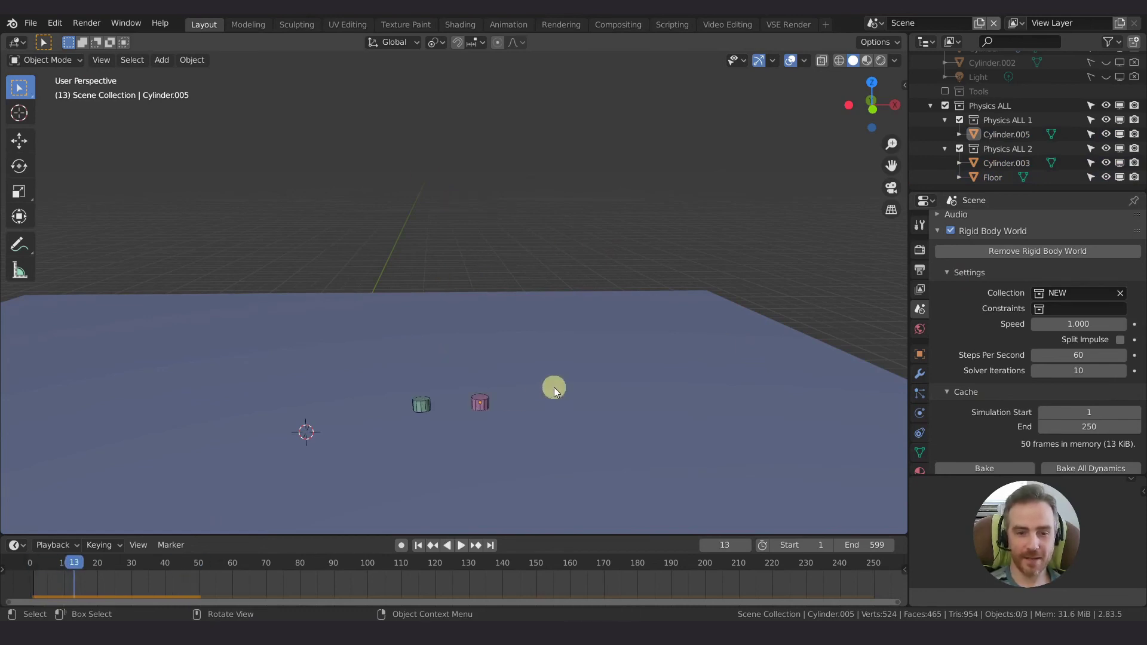
# - Toggle Physics ALL's exclusion off and on, then play until both cylinders rest at frame 85
pyautogui.click(945, 106)
pyautogui.click(945, 145)
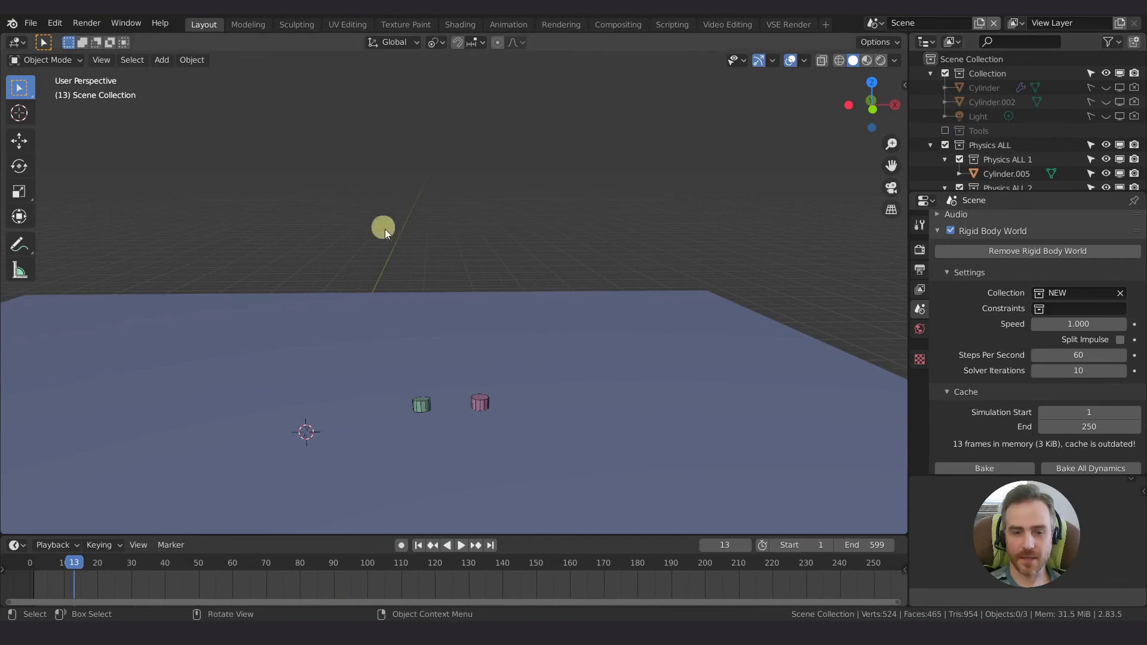
pyautogui.press('space')
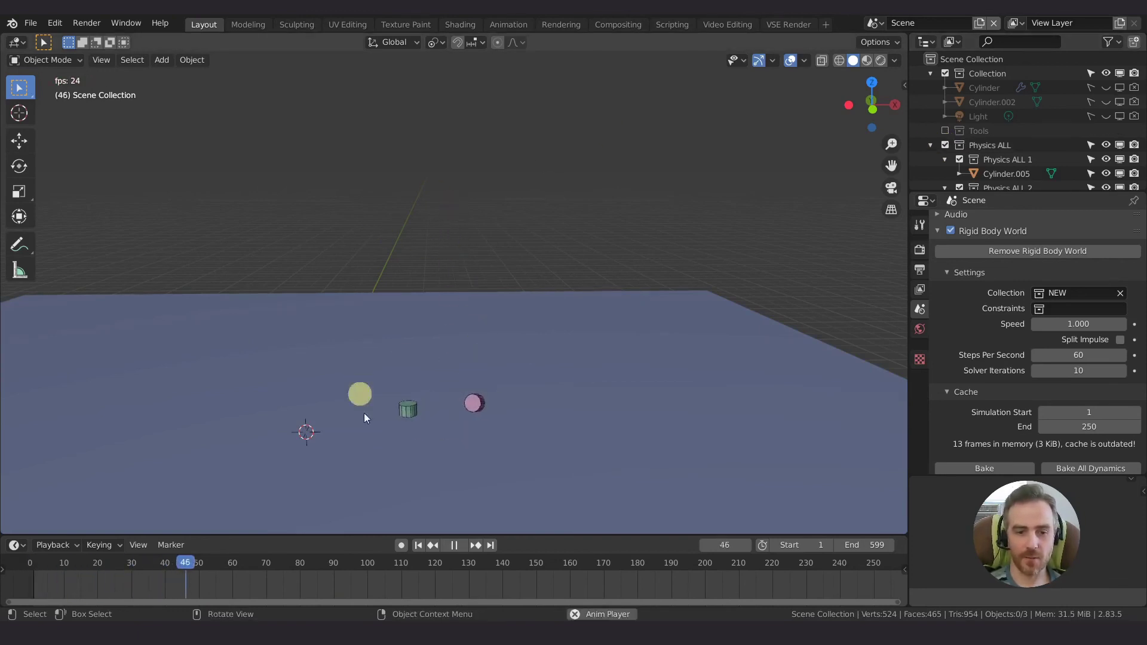
pyautogui.press('space')
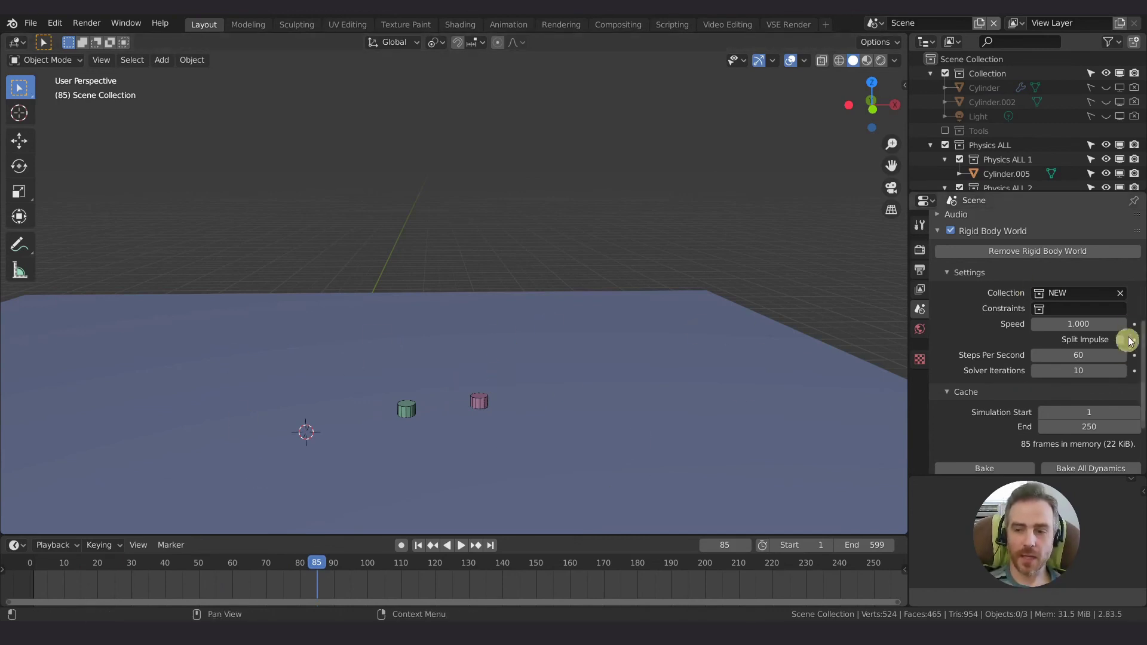
pyautogui.click(1042, 292)
pyautogui.press('Home')
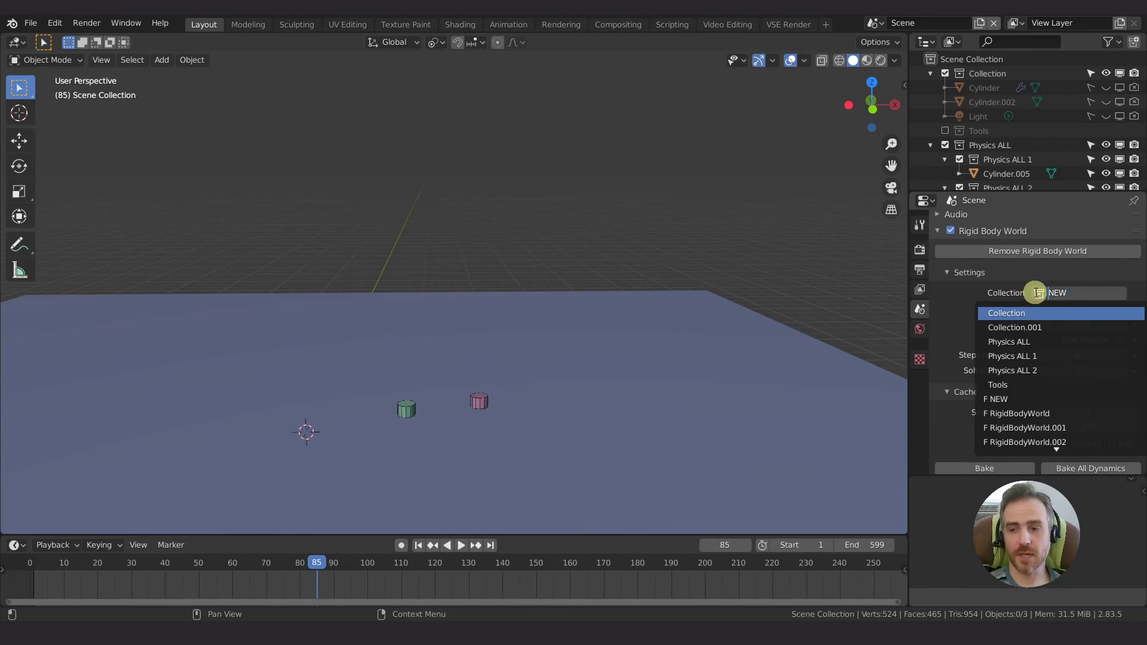
pyautogui.press('Escape')
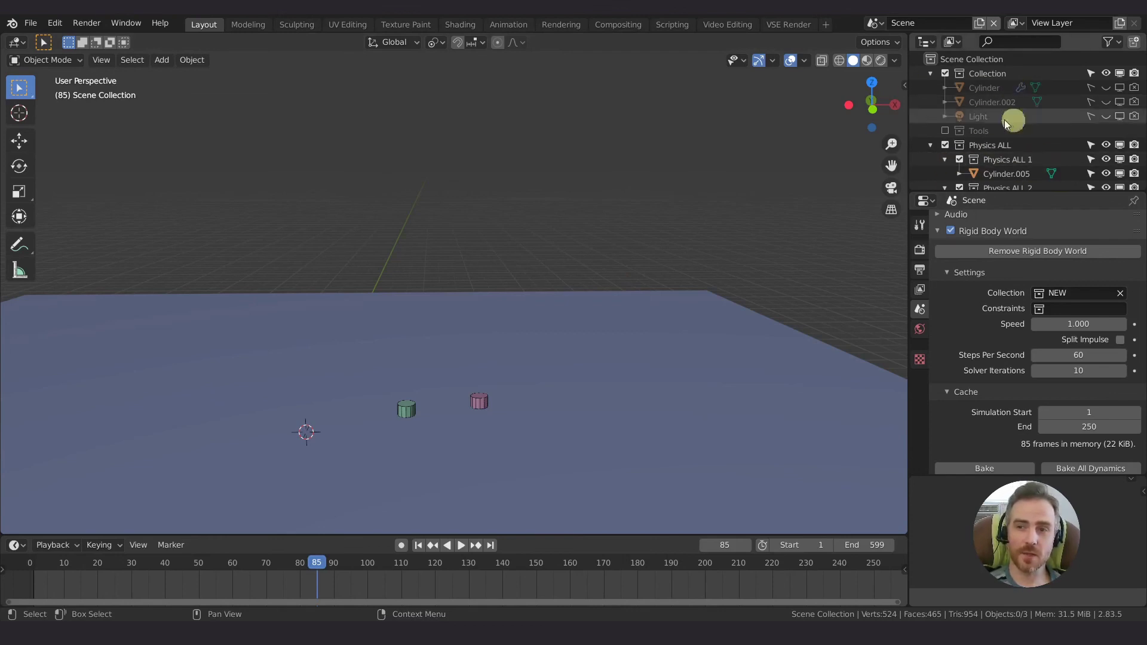
pyautogui.click(194, 61)
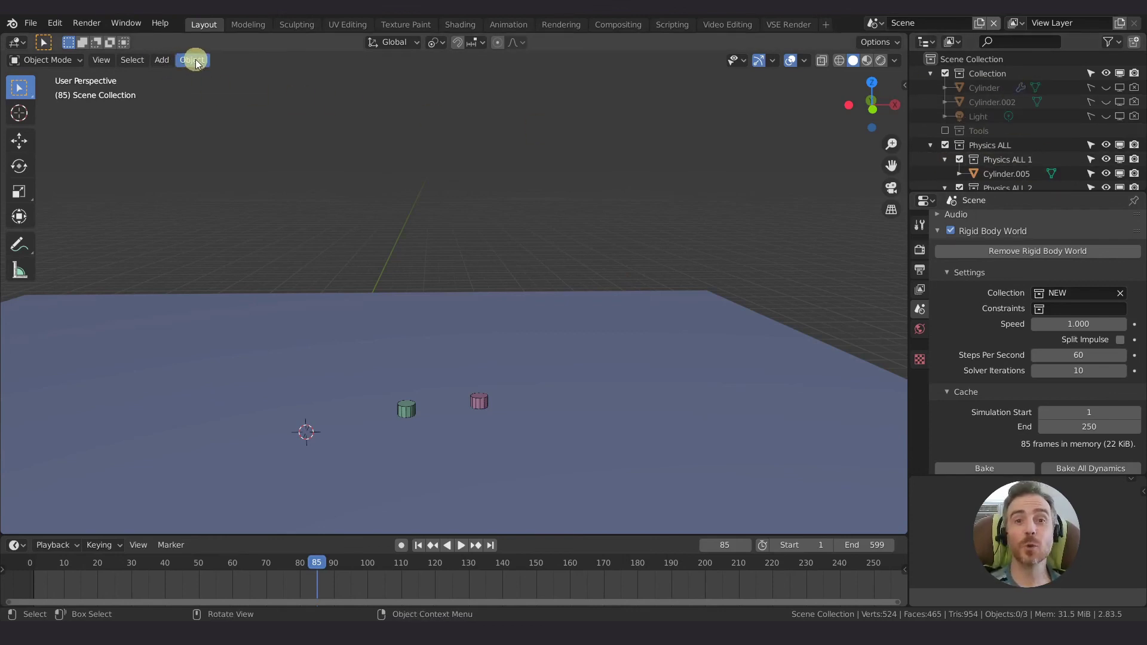
pyautogui.moveTo(221, 267)
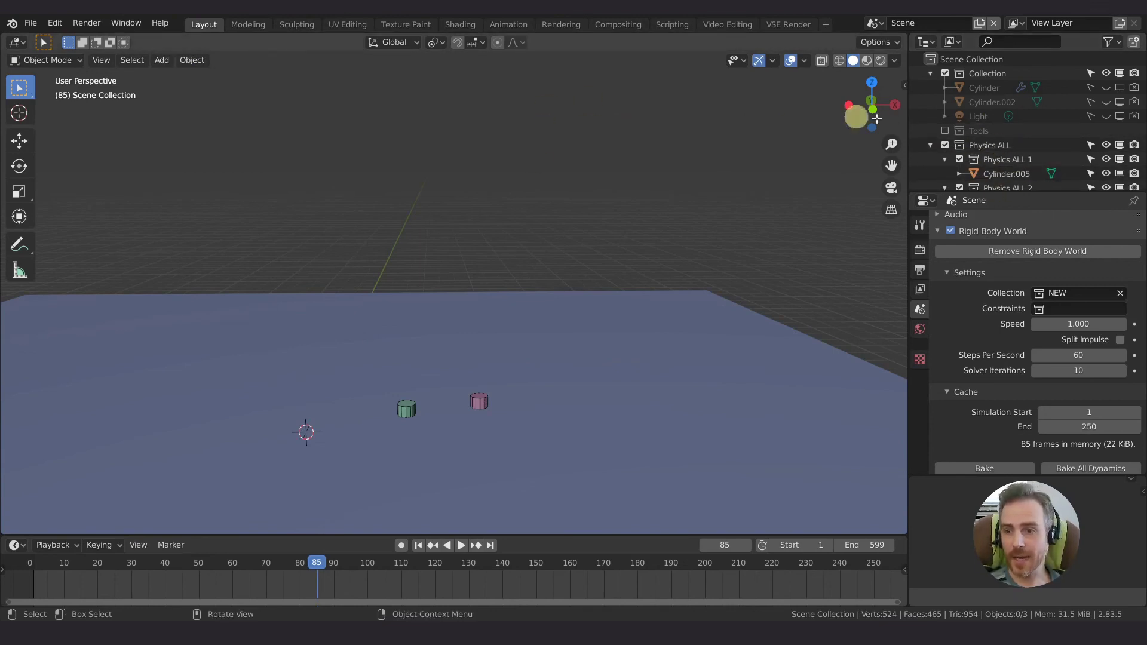
pyautogui.click(954, 41)
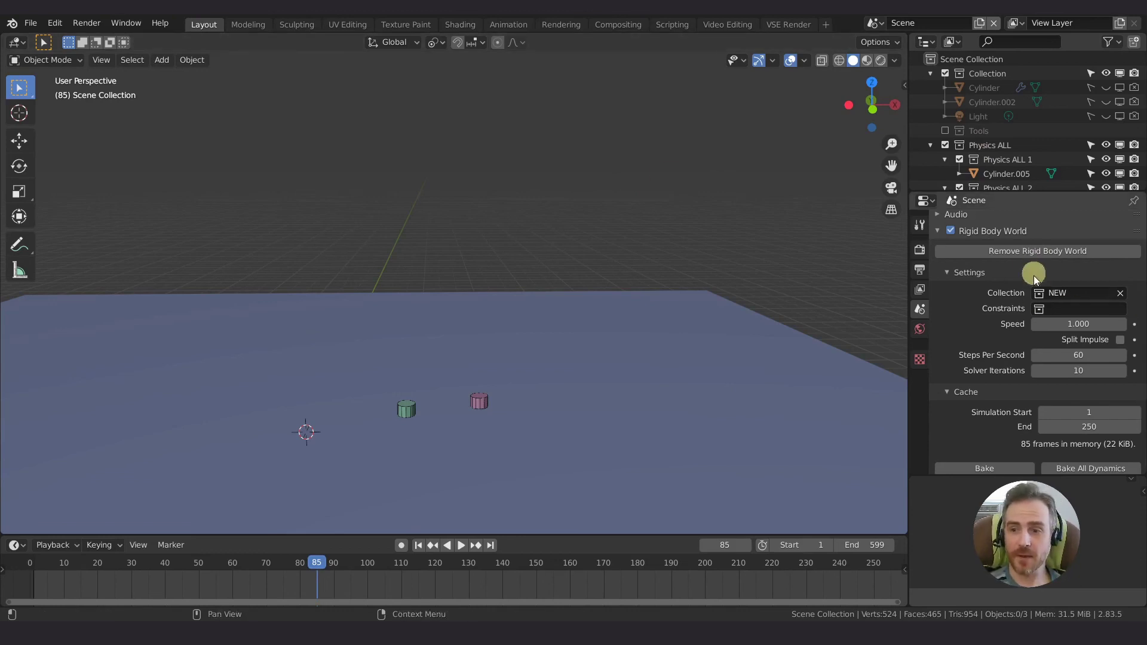
pyautogui.click(1045, 293)
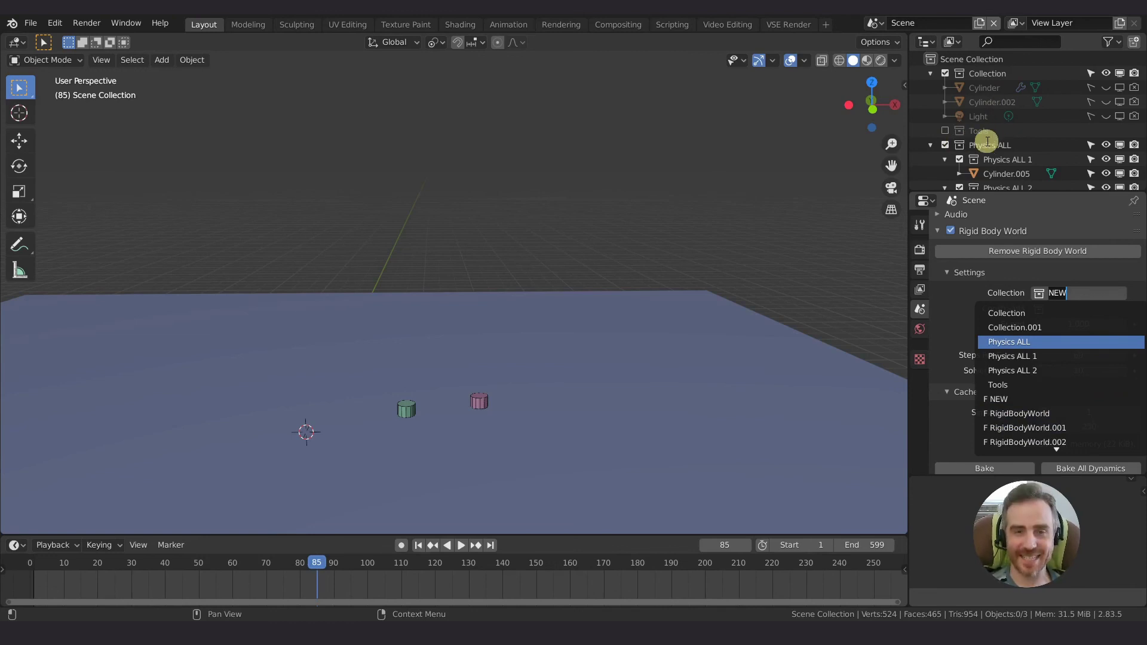
pyautogui.click(1001, 293)
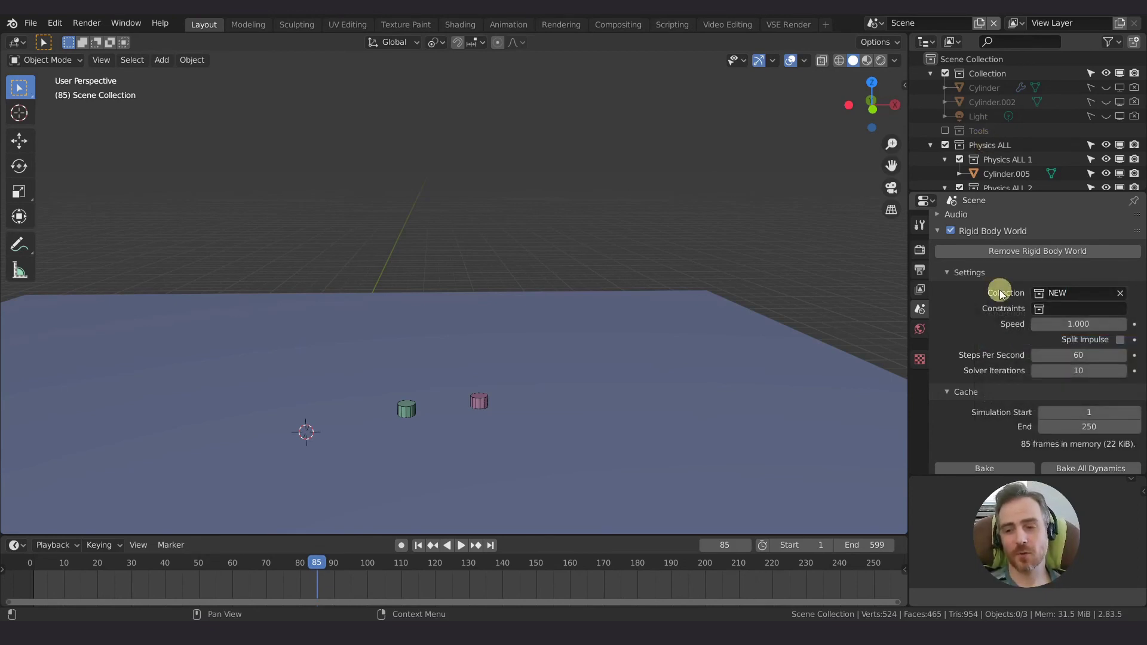
pyautogui.scroll(-3, 999, 289)
pyautogui.scroll(1, 1033, 371)
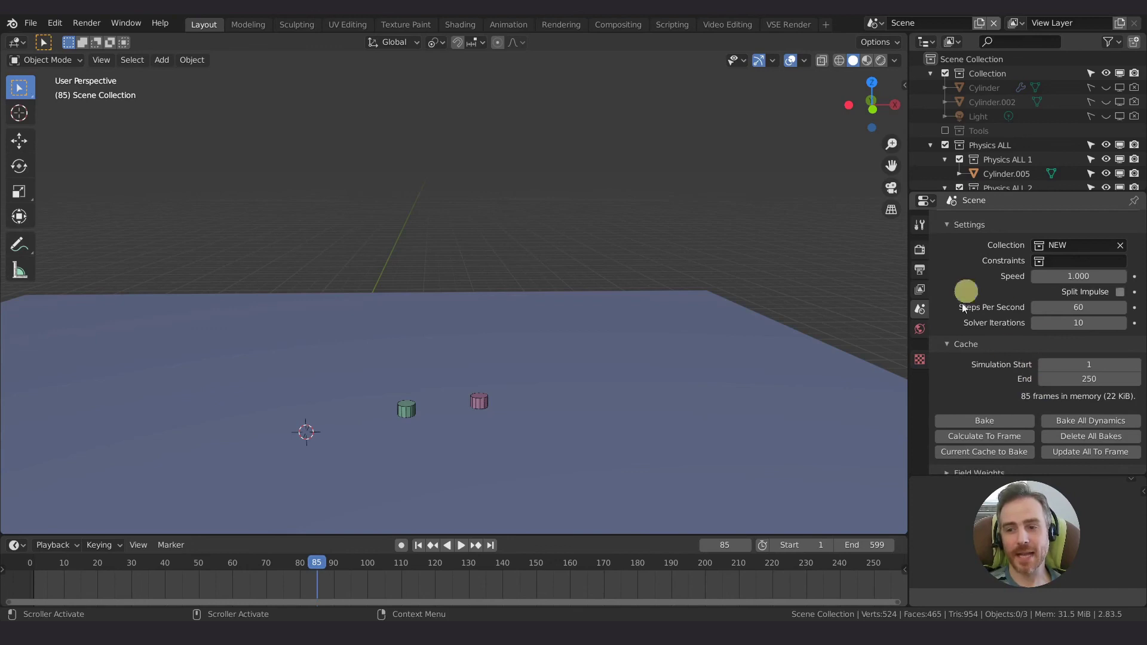